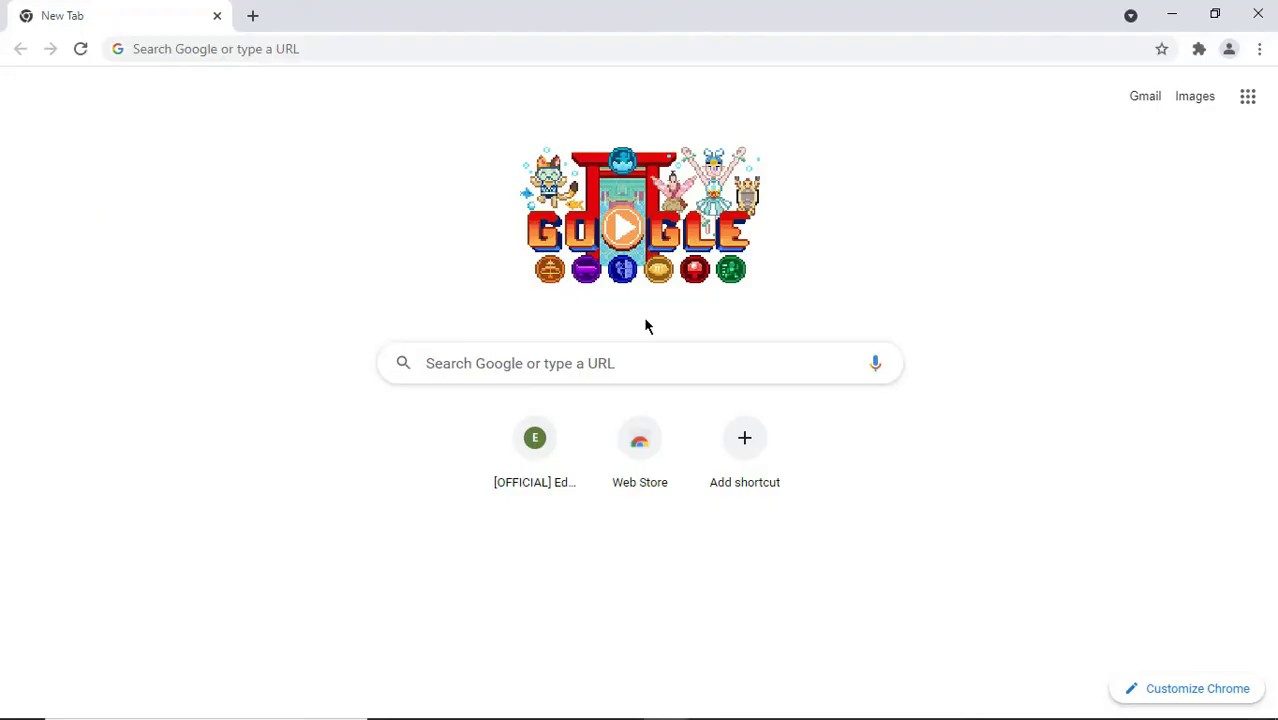
- Enter edrawmax.com in Chrome's address bar to load the EdrawMax home page
{"action": "left_click", "coordinate": [262, 49]}
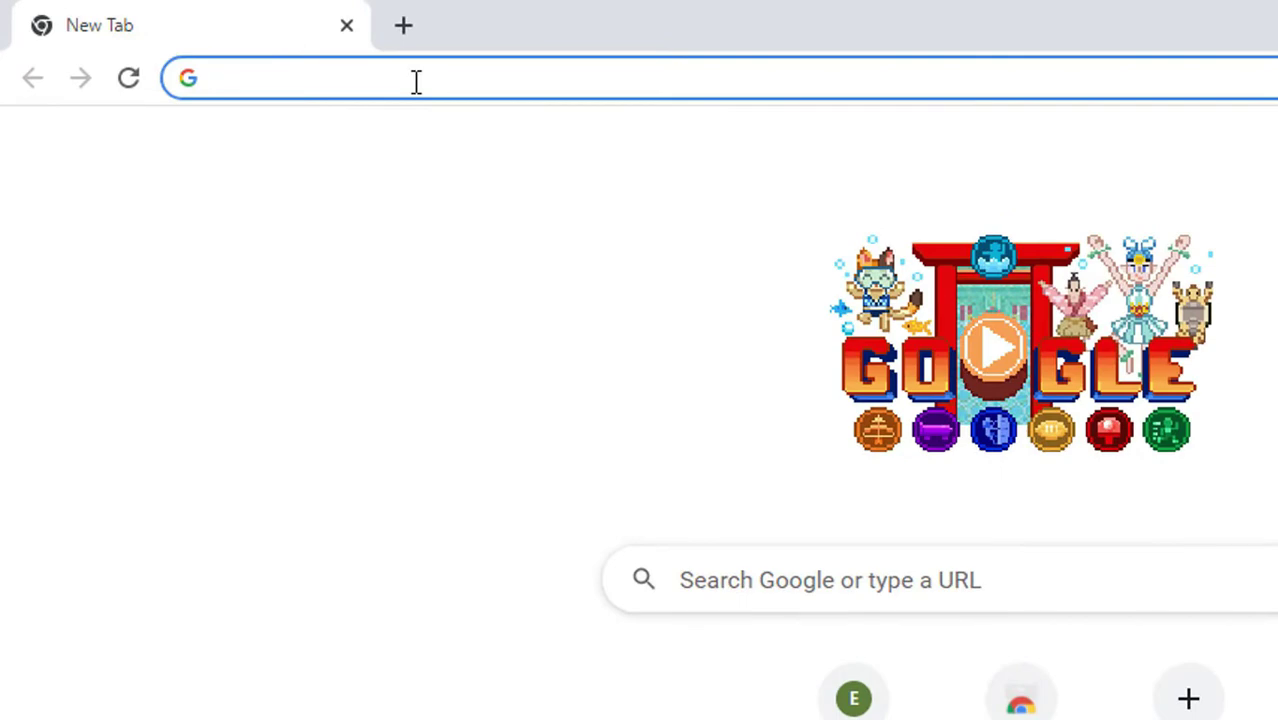
{"action": "type", "text": "Edrawmax.com"}
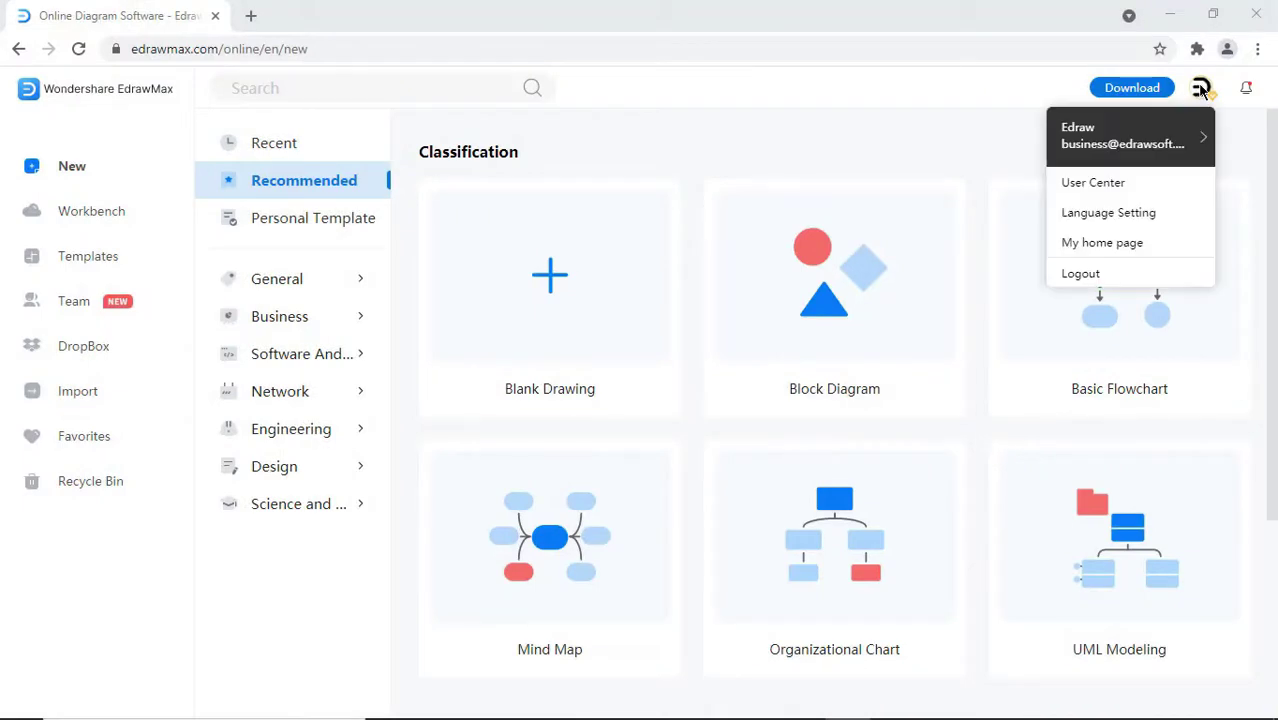
- View the Recent, Recommended and Personal Template lists on the New page
{"action": "mouse_move", "coordinate": [1175, 213]}
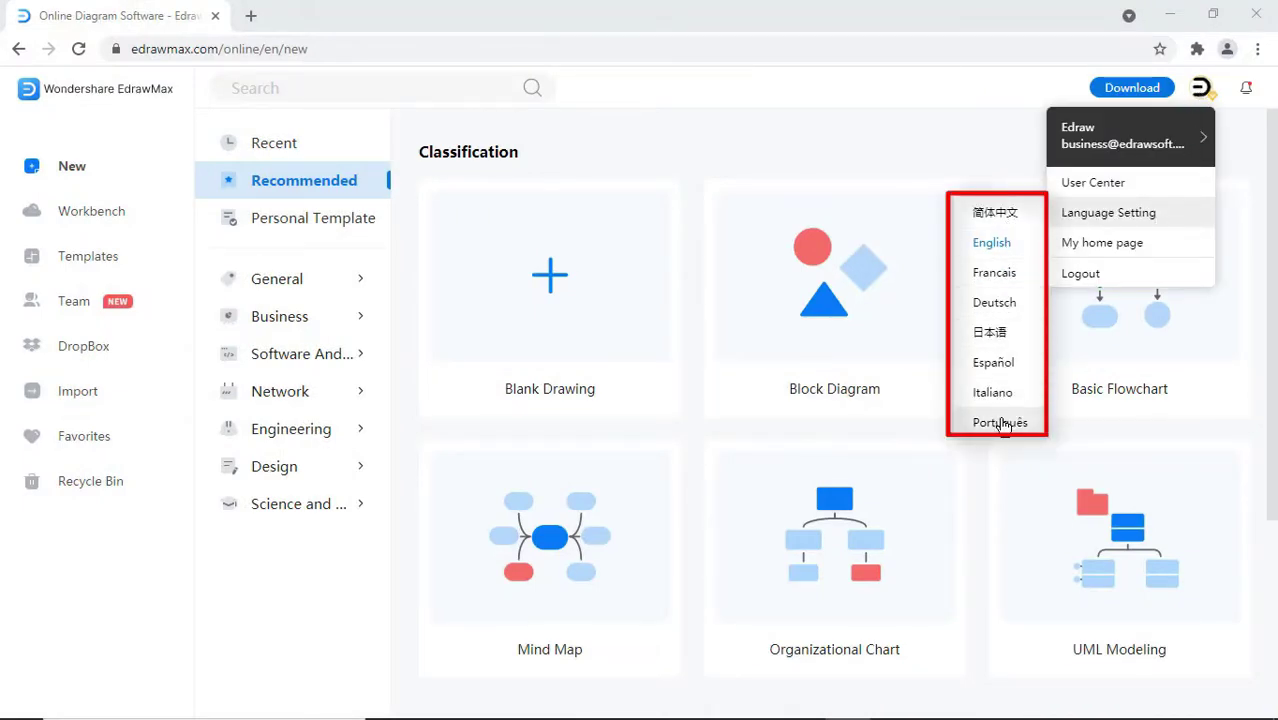
{"action": "left_click", "coordinate": [309, 148]}
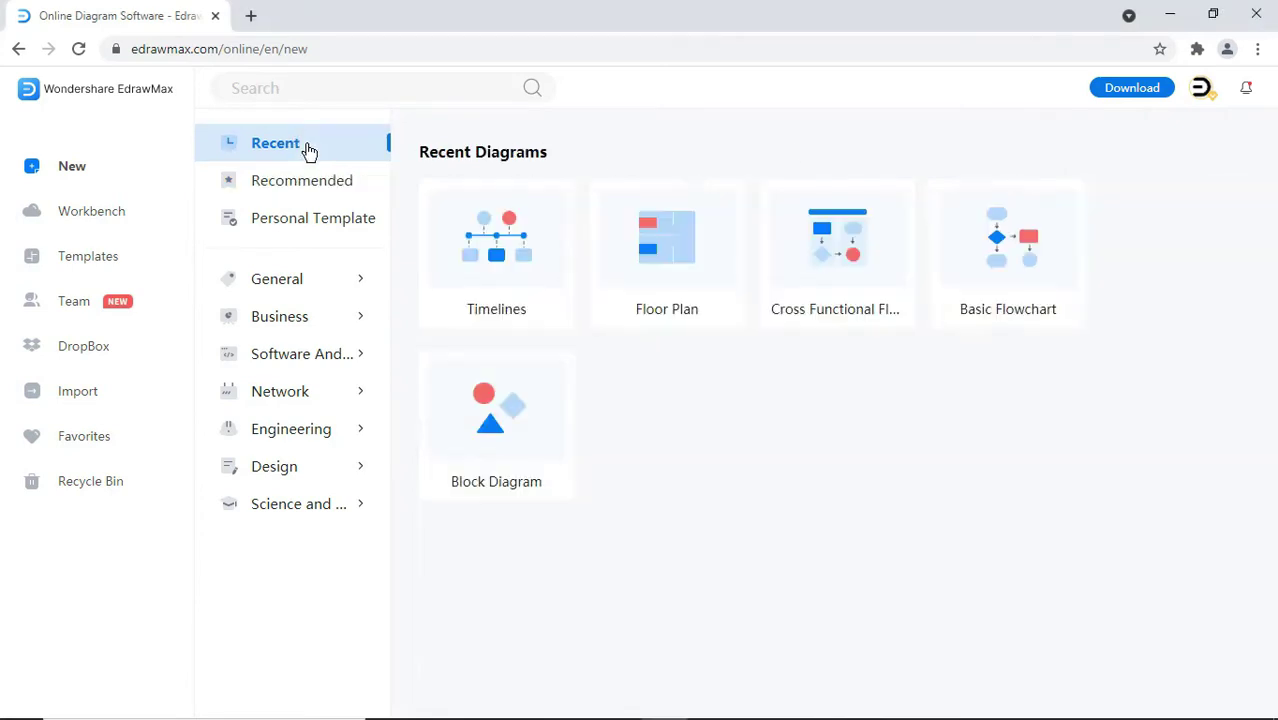
{"action": "left_click", "coordinate": [306, 182]}
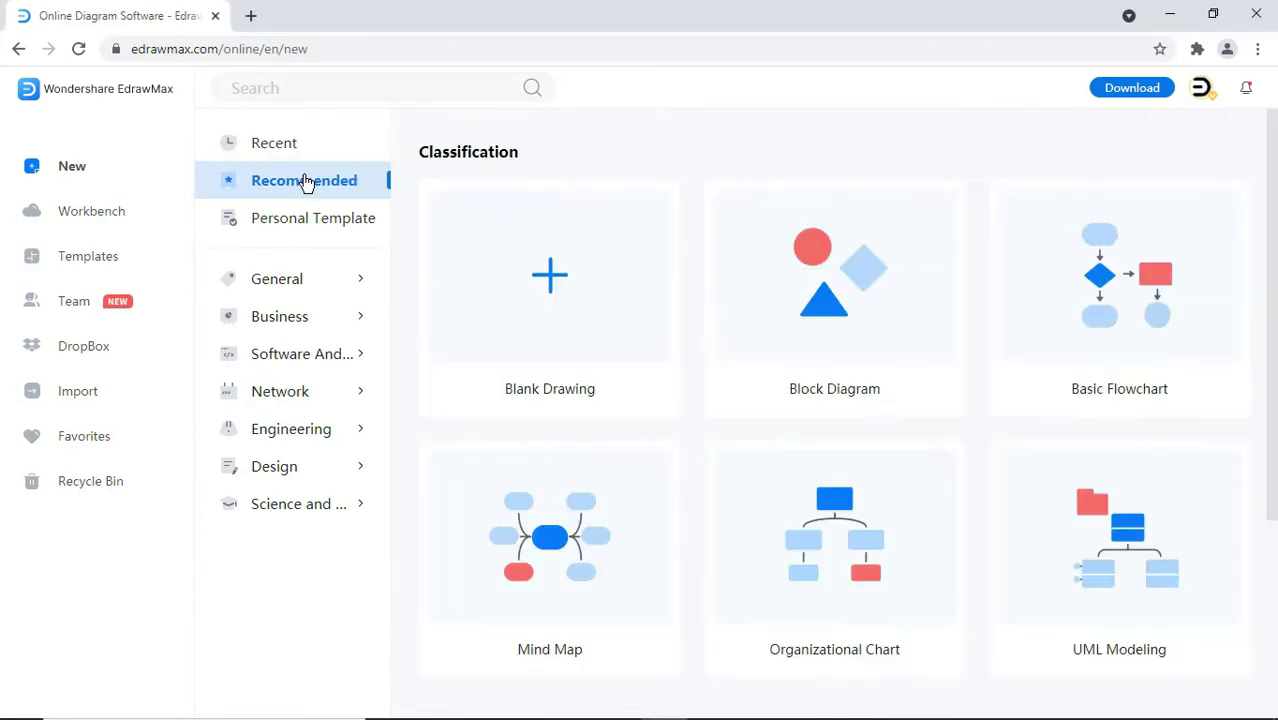
{"action": "left_click", "coordinate": [293, 222]}
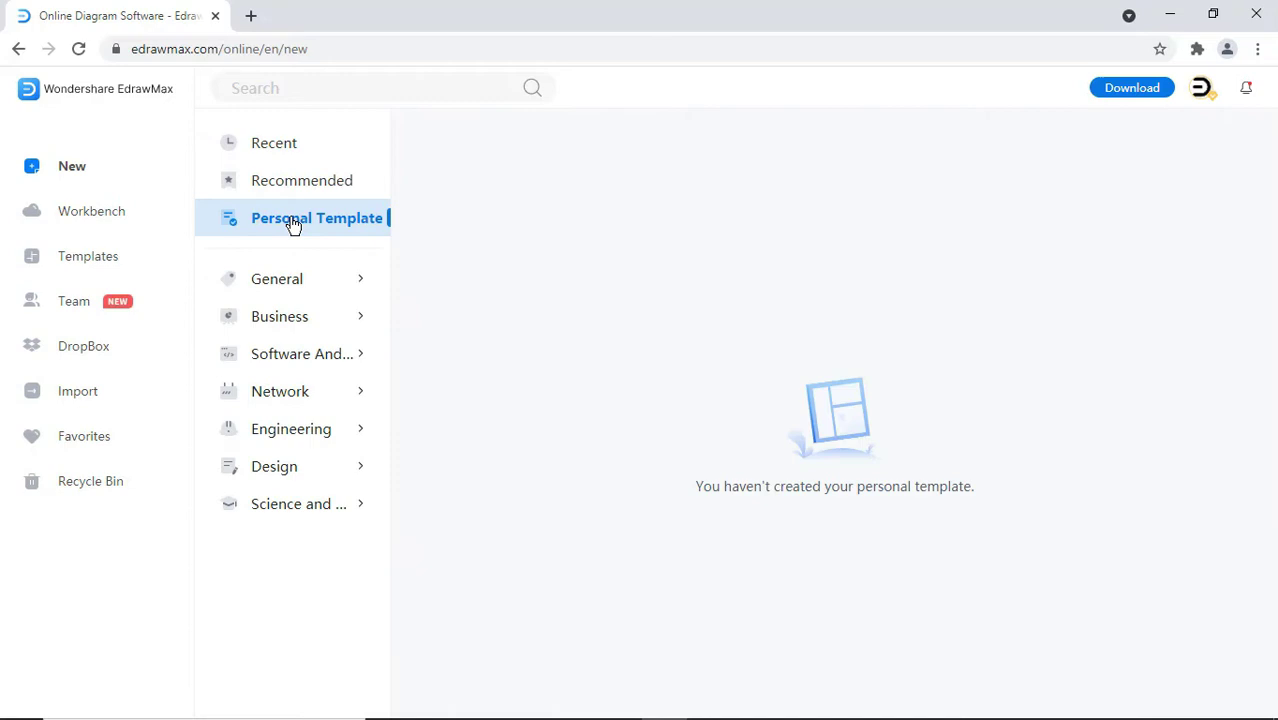
- Expand General and browse the Basic Diagram and Flowchart templates
{"action": "left_click", "coordinate": [285, 278]}
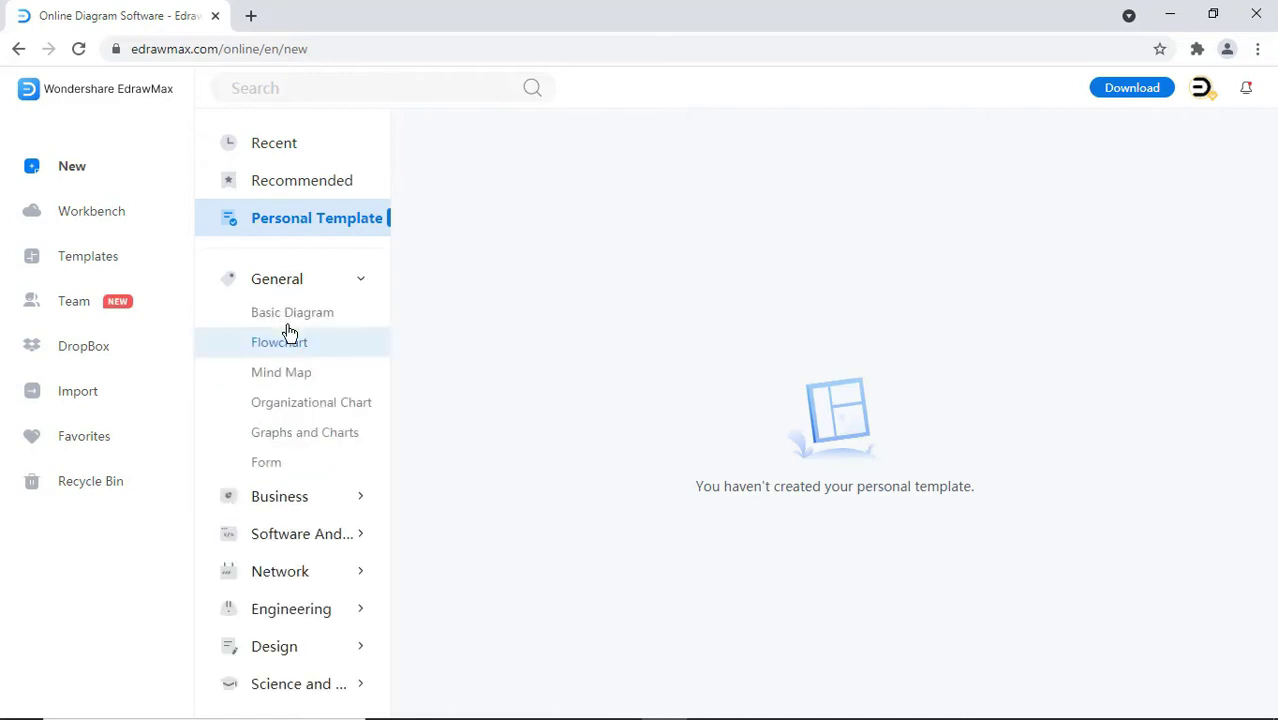
{"action": "left_click", "coordinate": [297, 322]}
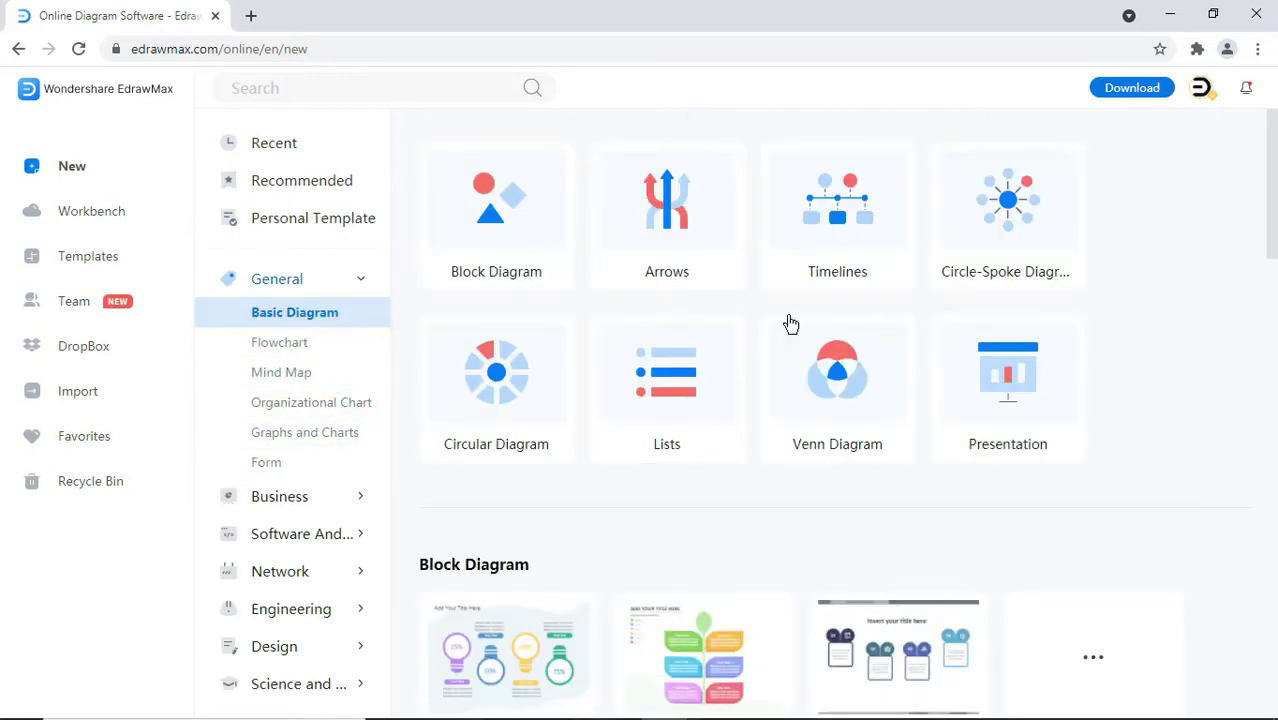
{"action": "scroll", "coordinate": [1068, 332], "scroll_direction": "down", "scroll_amount": 1}
{"action": "scroll", "coordinate": [1068, 332], "scroll_direction": "down", "scroll_amount": 15}
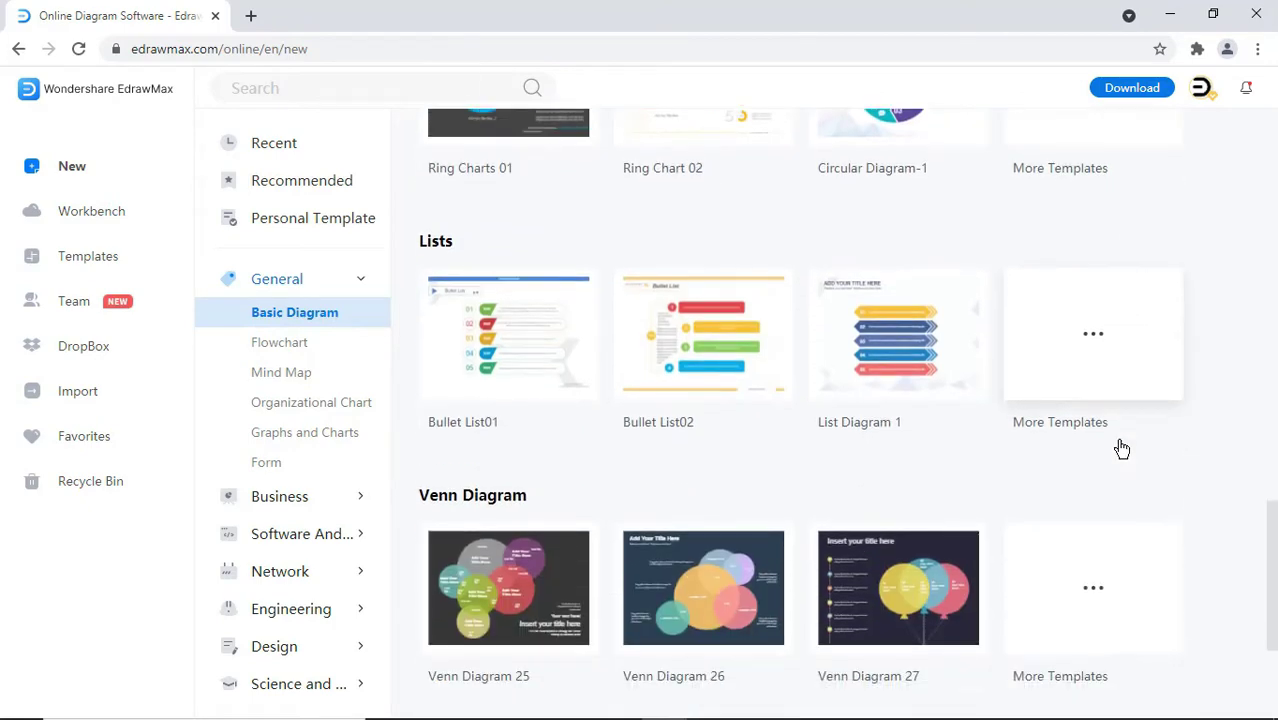
{"action": "left_click", "coordinate": [332, 346]}
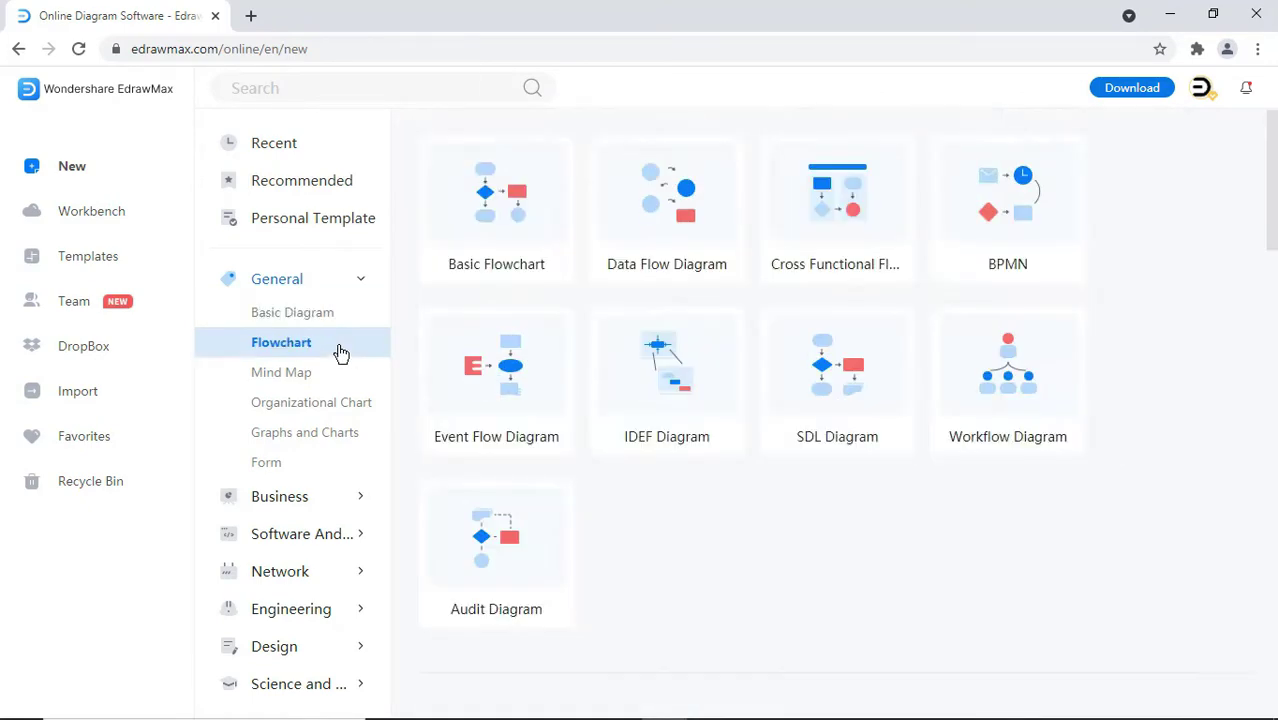
{"action": "scroll", "coordinate": [783, 372], "scroll_direction": "down", "scroll_amount": 3}
{"action": "scroll", "coordinate": [783, 372], "scroll_direction": "down", "scroll_amount": 14}
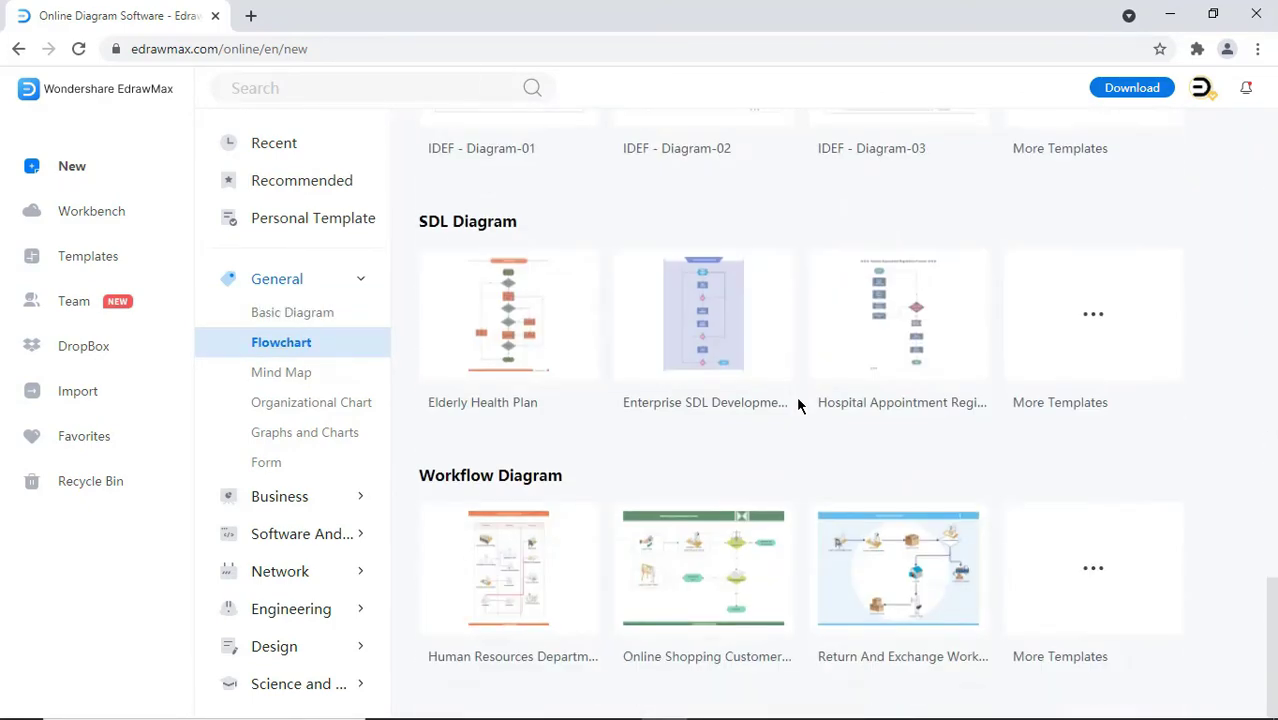
- Expand Business and browse the Business Management templates
{"action": "left_click", "coordinate": [337, 503]}
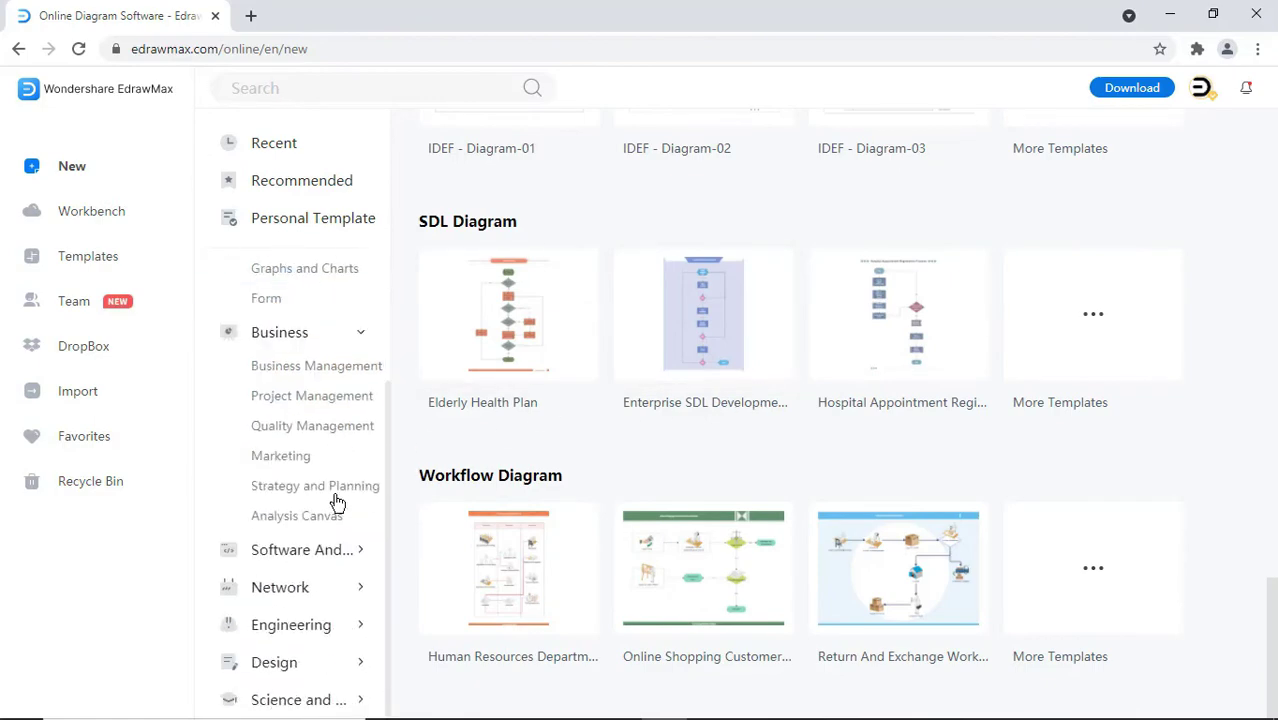
{"action": "left_click", "coordinate": [297, 366]}
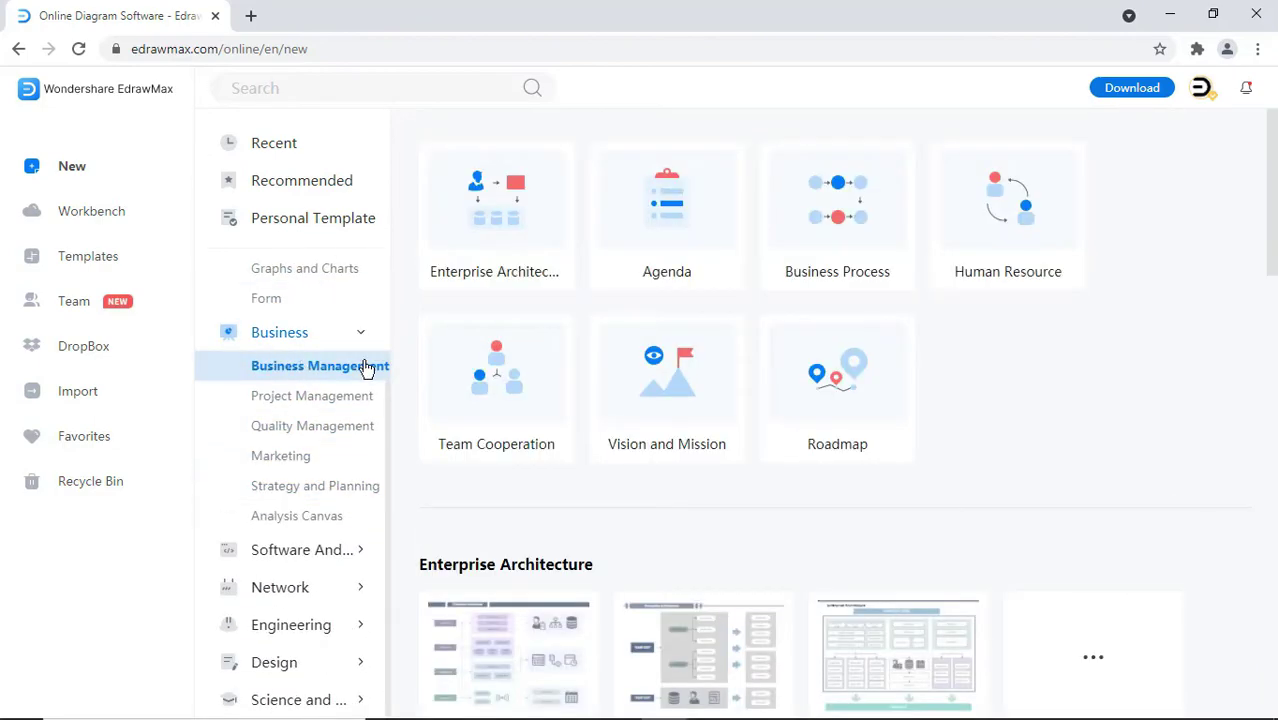
{"action": "scroll", "coordinate": [1004, 448], "scroll_direction": "down", "scroll_amount": 15}
{"action": "scroll", "coordinate": [1016, 506], "scroll_direction": "down", "scroll_amount": 1}
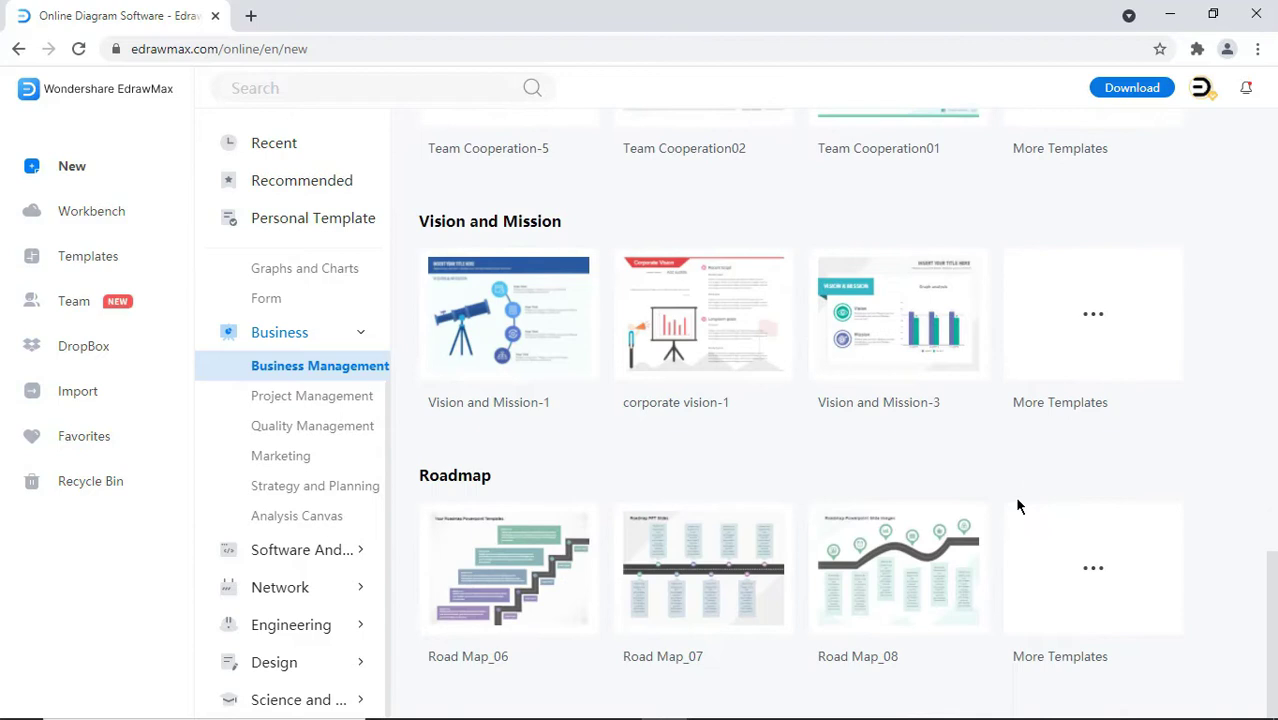
{"action": "scroll", "coordinate": [340, 328], "scroll_direction": "up", "scroll_amount": 3}
- Collapse General and expand the Software, Network, Engineering, Design and Science and Education categories
{"action": "left_click", "coordinate": [322, 277]}
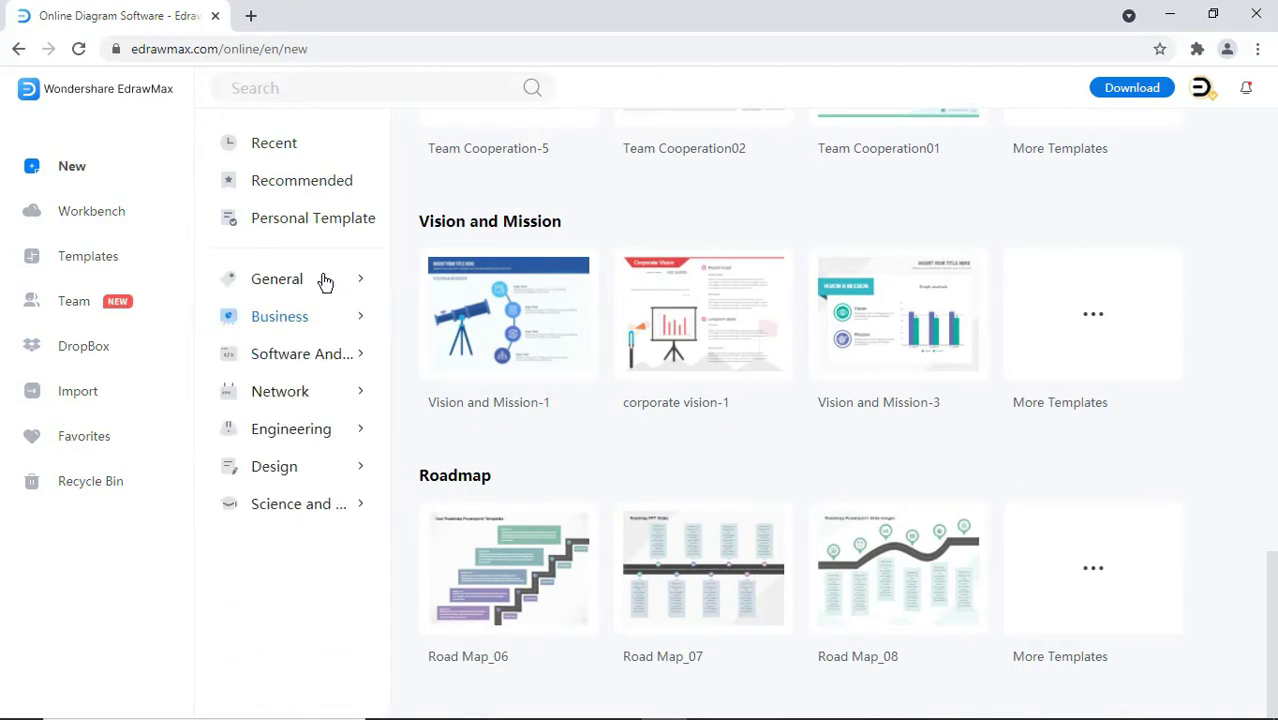
{"action": "left_click", "coordinate": [316, 358]}
{"action": "left_click", "coordinate": [303, 451]}
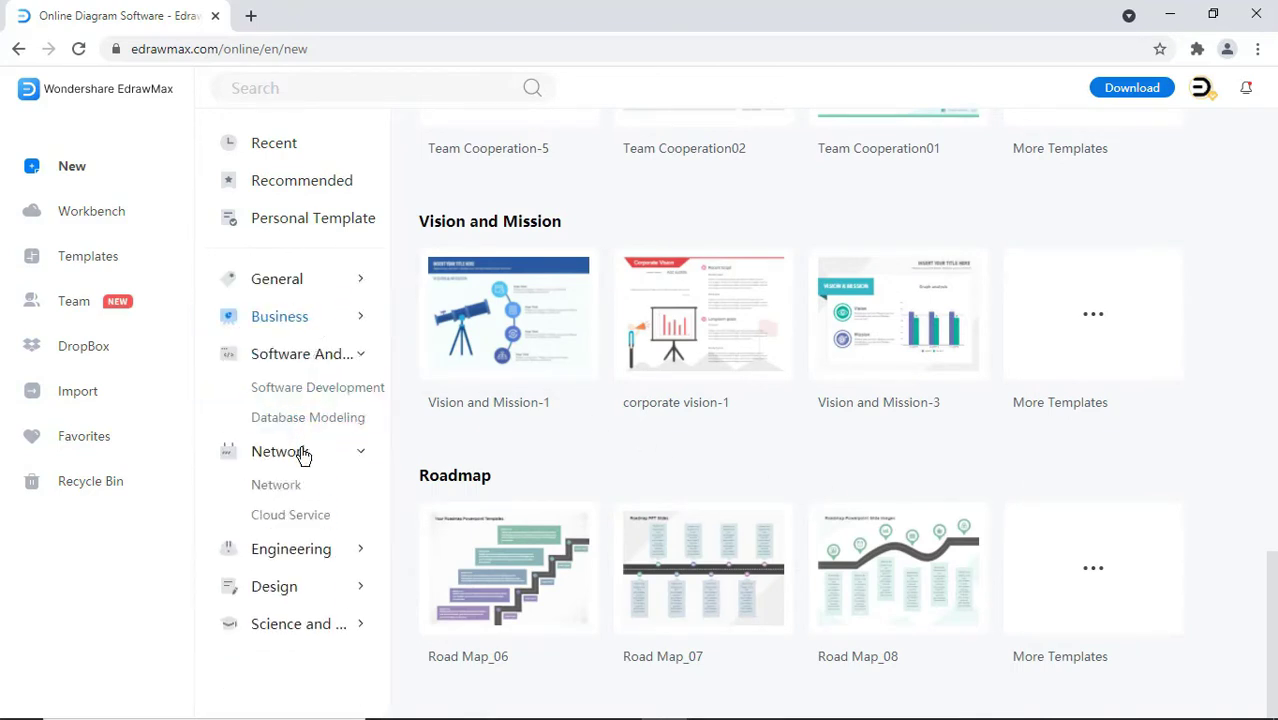
{"action": "left_click", "coordinate": [295, 548]}
{"action": "scroll", "coordinate": [300, 565], "scroll_direction": "down", "scroll_amount": 1}
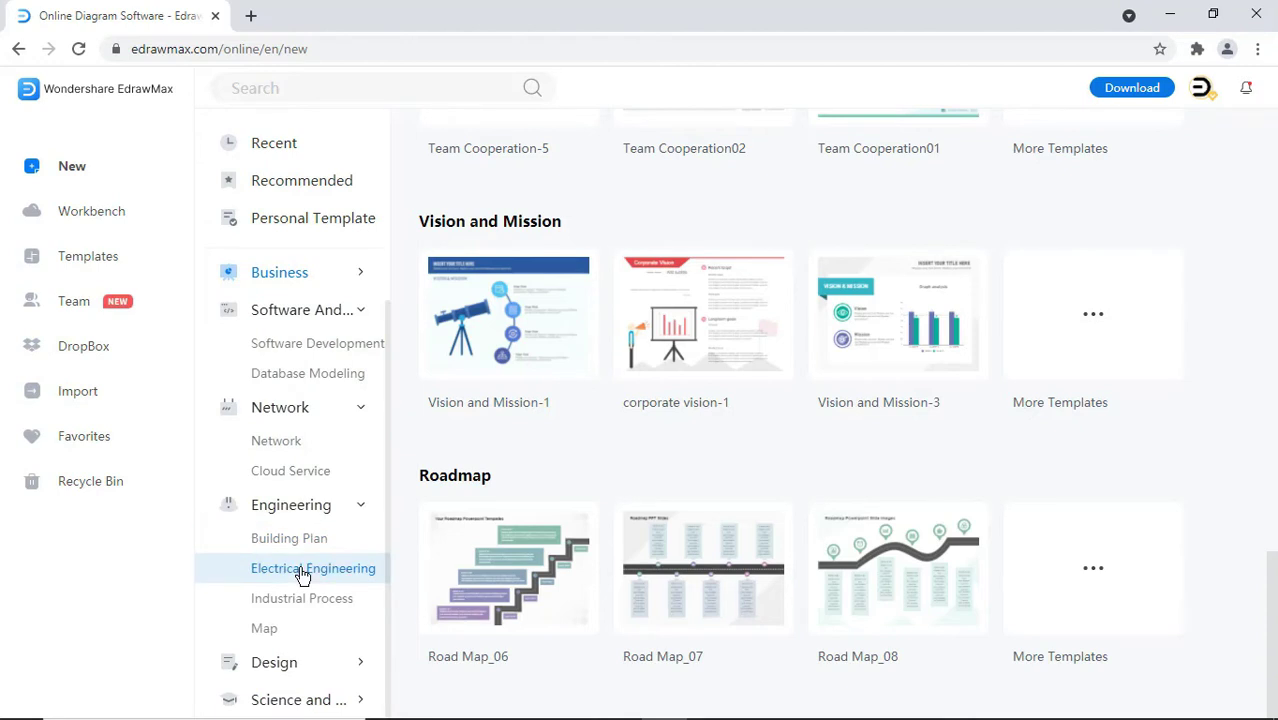
{"action": "left_click", "coordinate": [288, 658]}
{"action": "scroll", "coordinate": [334, 612], "scroll_direction": "down", "scroll_amount": 2}
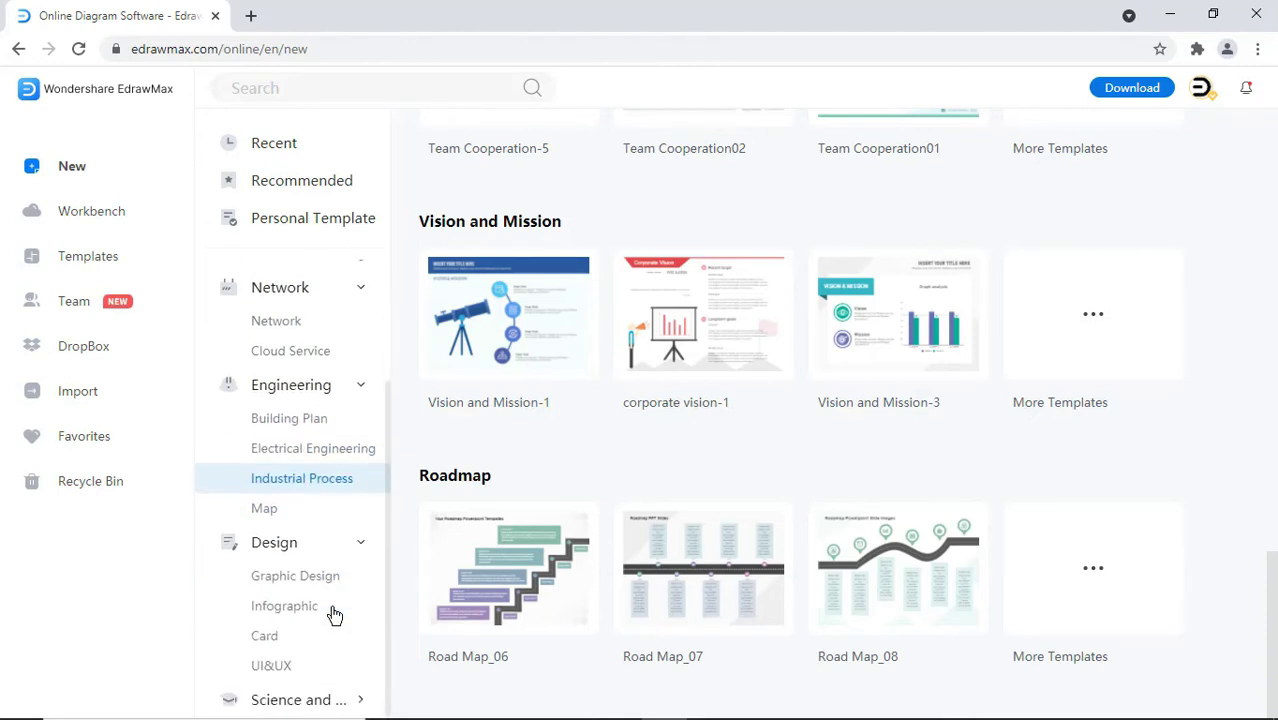
{"action": "left_click", "coordinate": [318, 700]}
{"action": "scroll", "coordinate": [318, 700], "scroll_direction": "down", "scroll_amount": 1}
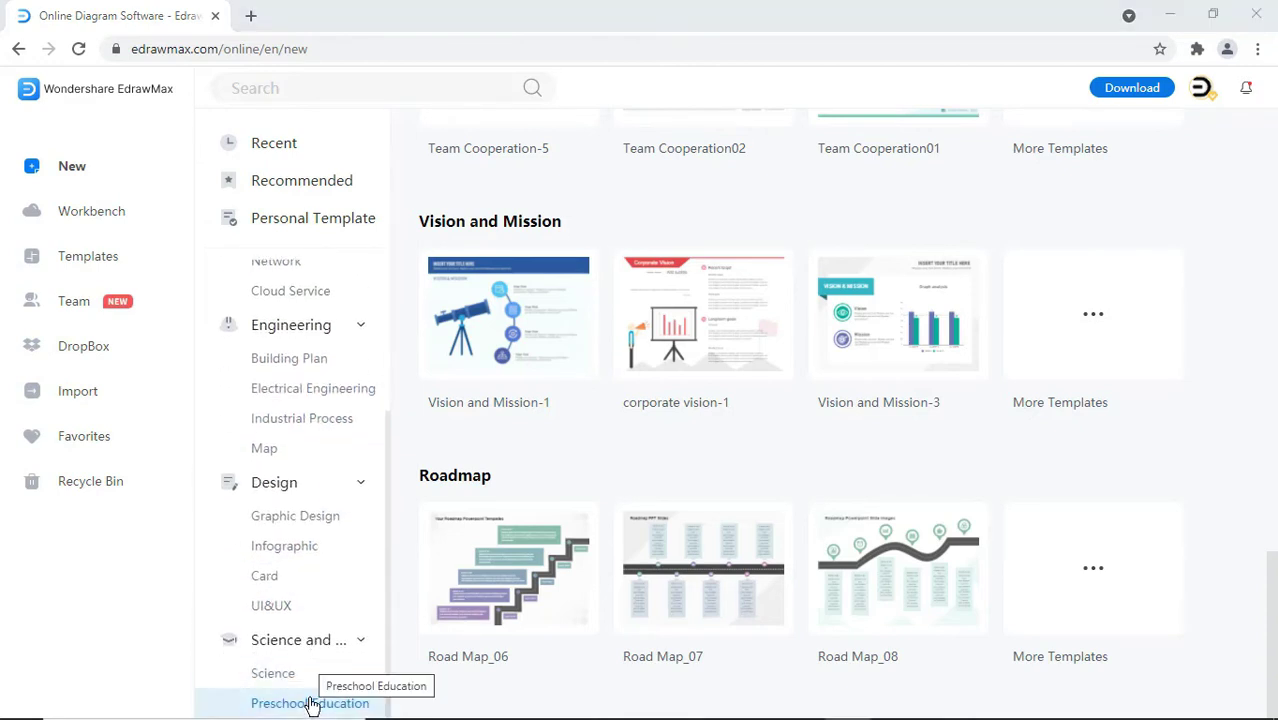
- Check the workbench's Cloud file, Starred File, My share and Share with me views, then open Templates
{"action": "left_click", "coordinate": [89, 224]}
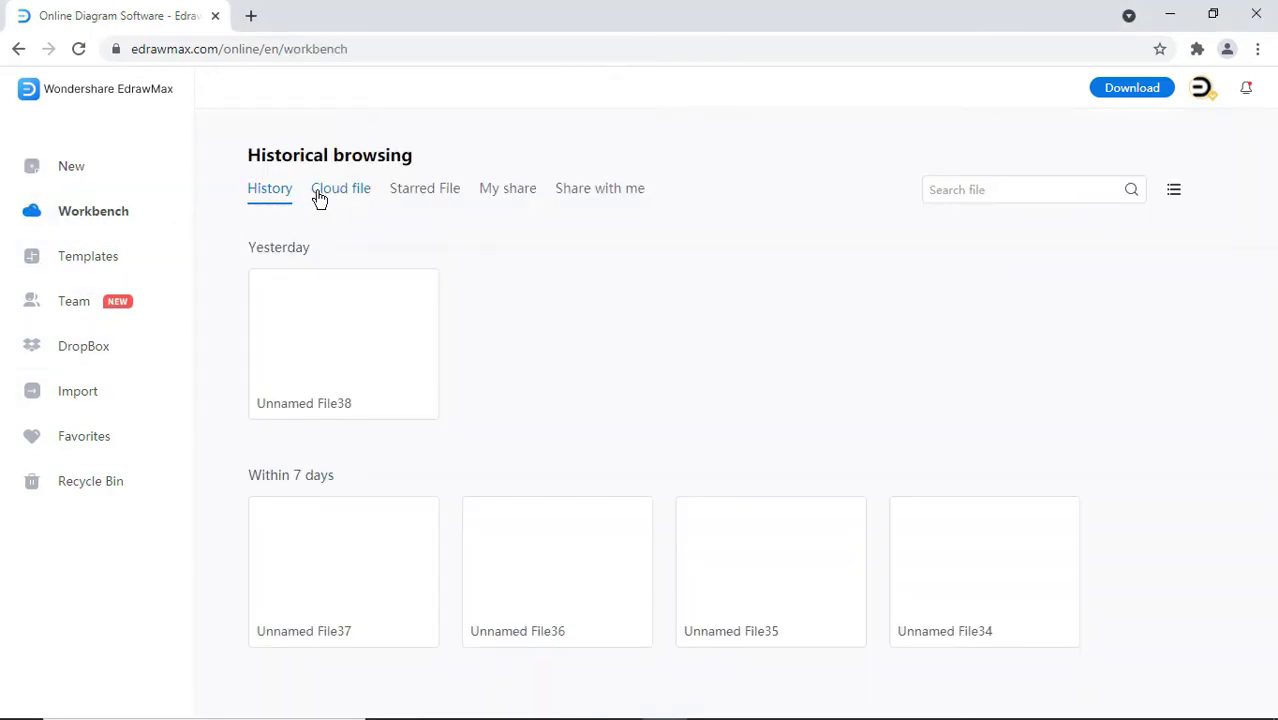
{"action": "left_click", "coordinate": [333, 196]}
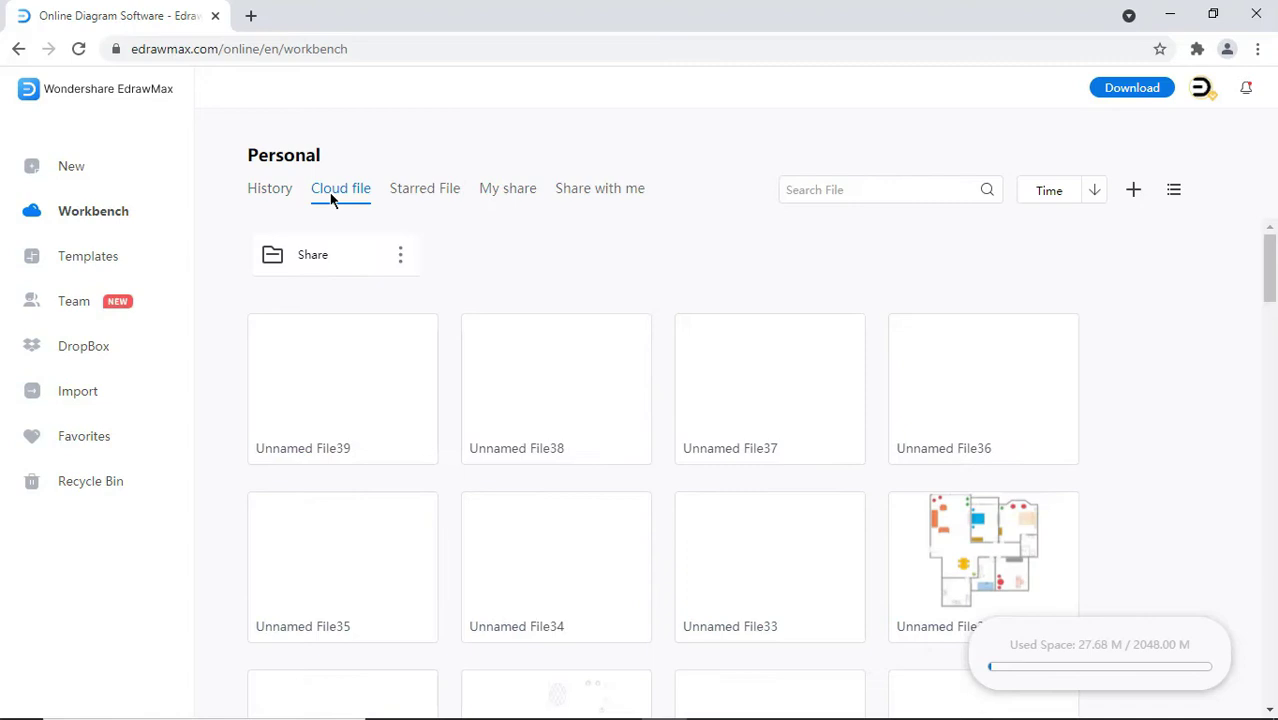
{"action": "left_click", "coordinate": [424, 194]}
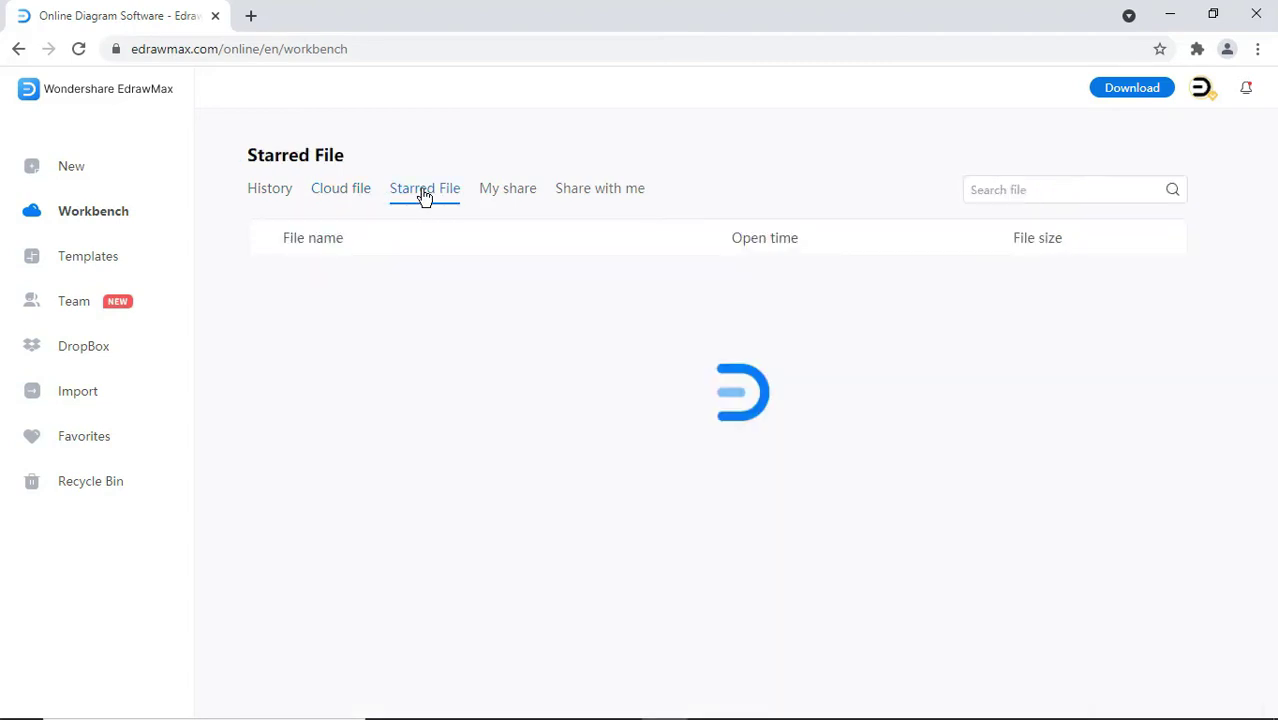
{"action": "left_click", "coordinate": [503, 197]}
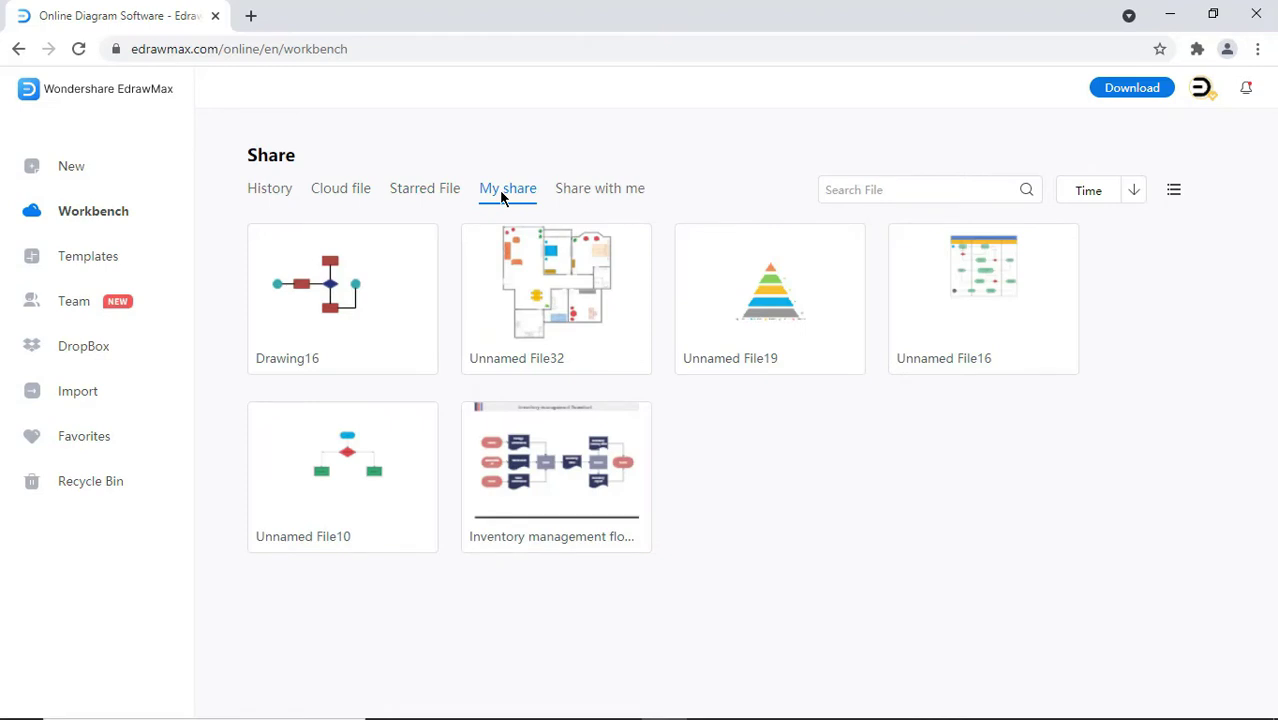
{"action": "left_click", "coordinate": [586, 195]}
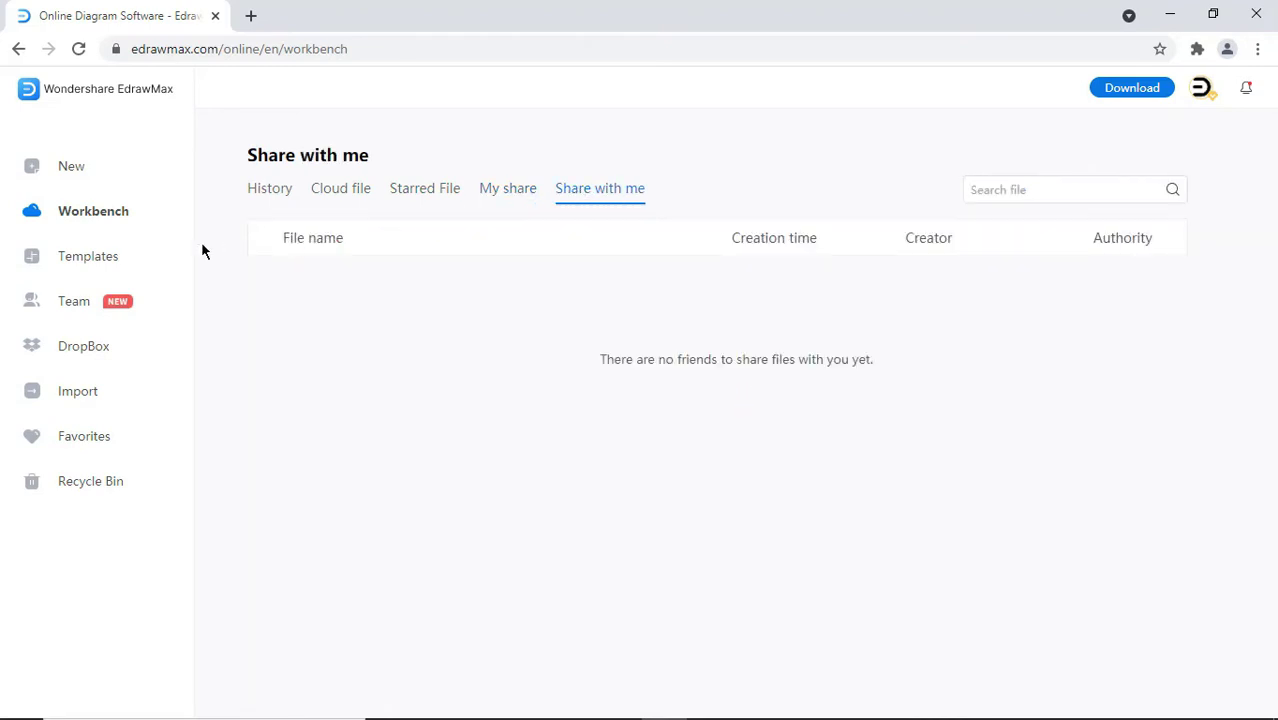
{"action": "left_click", "coordinate": [106, 257]}
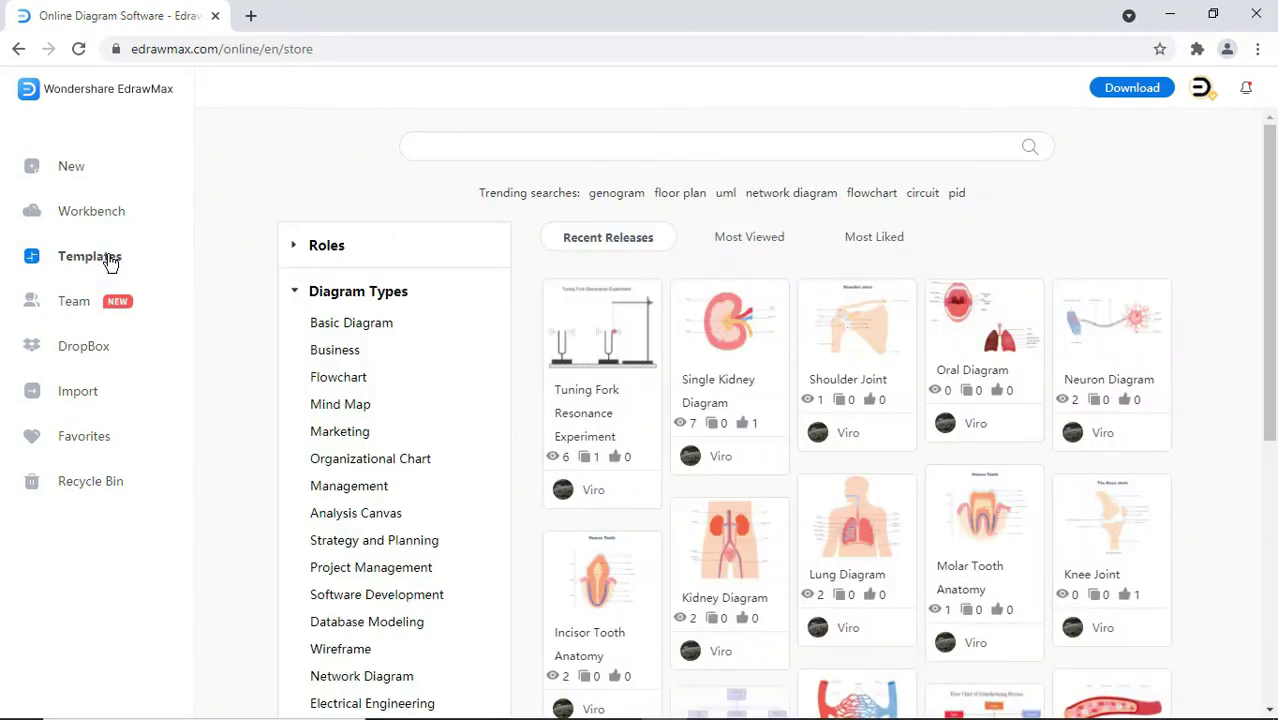
- Create a new team group named 'Edraw'
{"action": "left_click", "coordinate": [93, 310]}
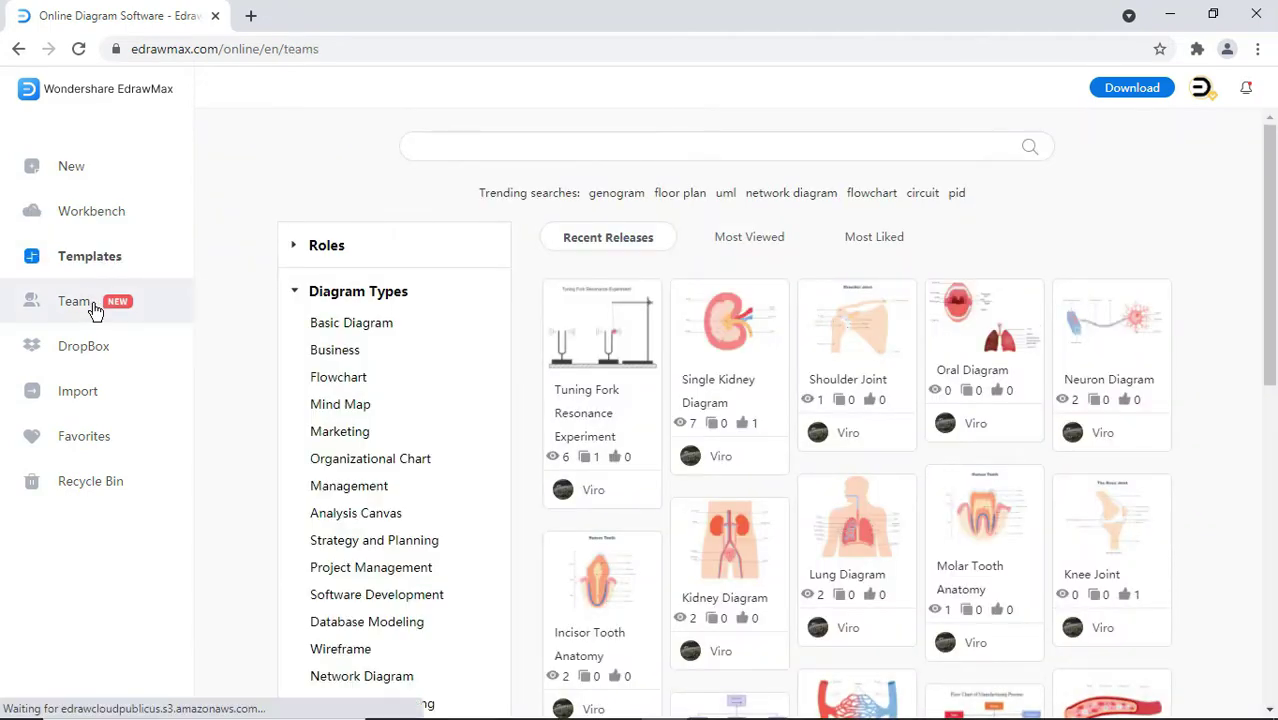
{"action": "left_click", "coordinate": [302, 214]}
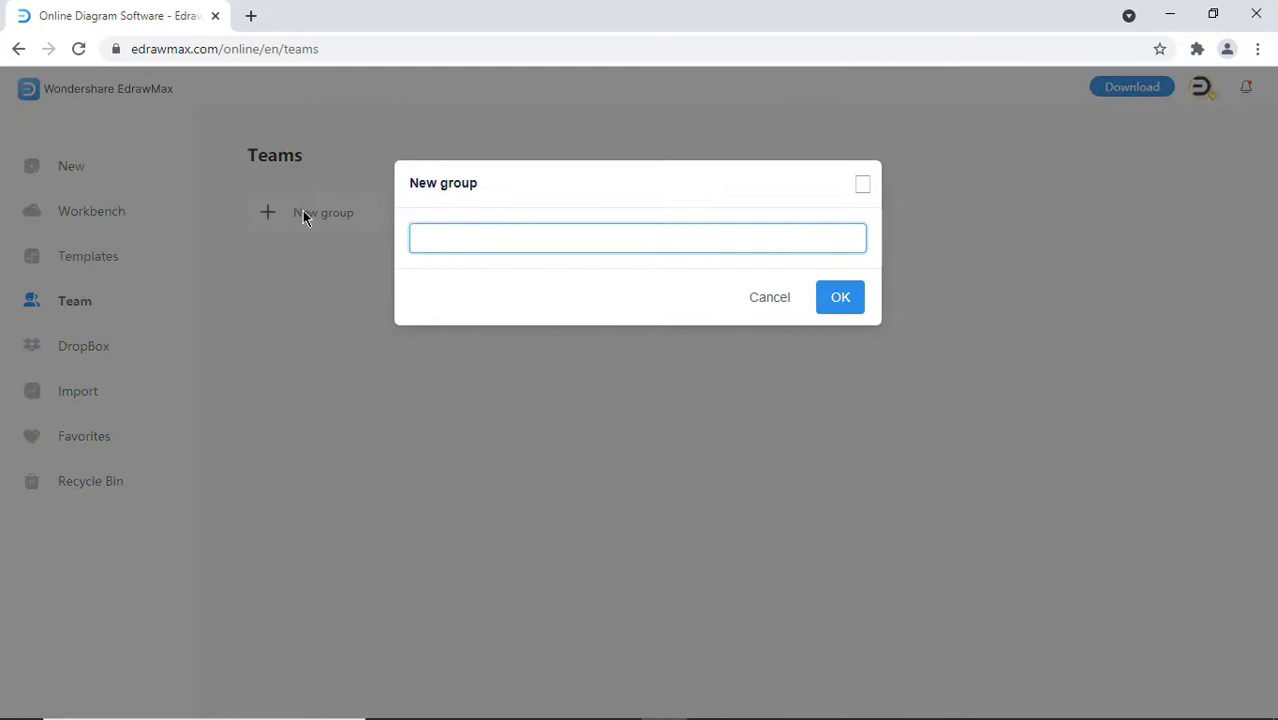
{"action": "type", "text": "Edraw"}
{"action": "left_click", "coordinate": [842, 299]}
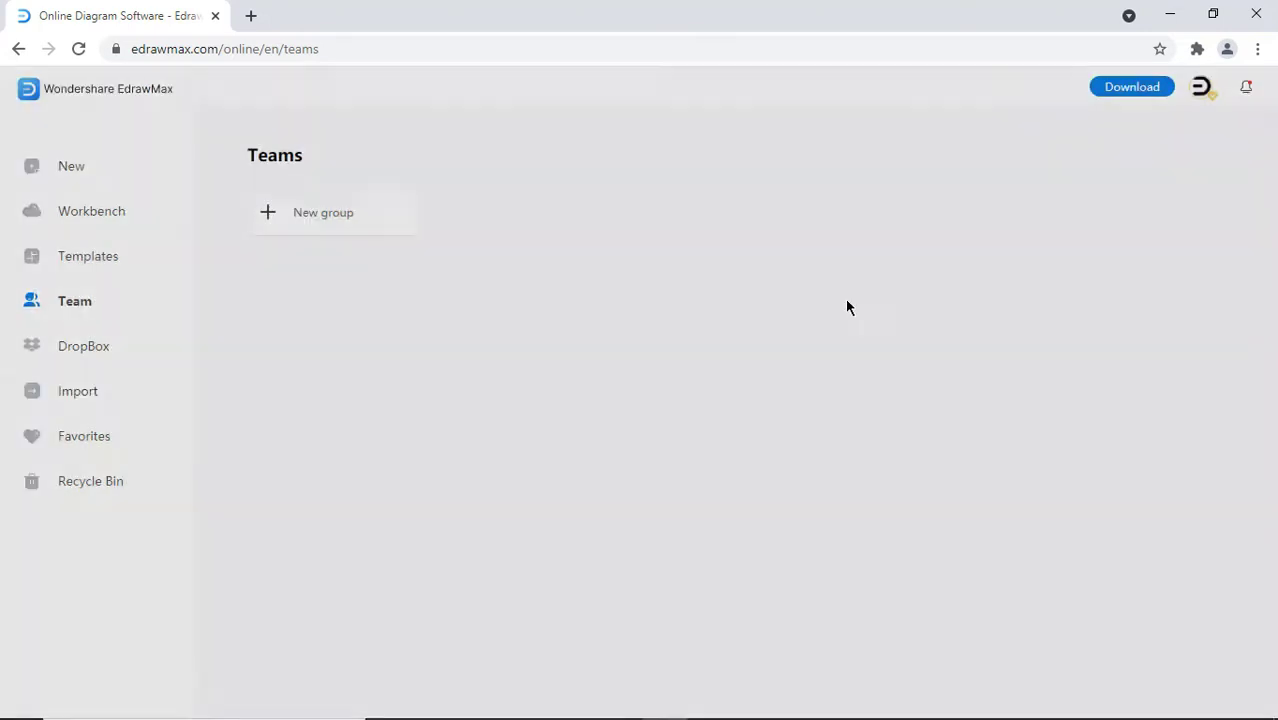
- Get the Edraw group's invitation link, then view My Favorites and the Recycle Bin
{"action": "left_click", "coordinate": [323, 213]}
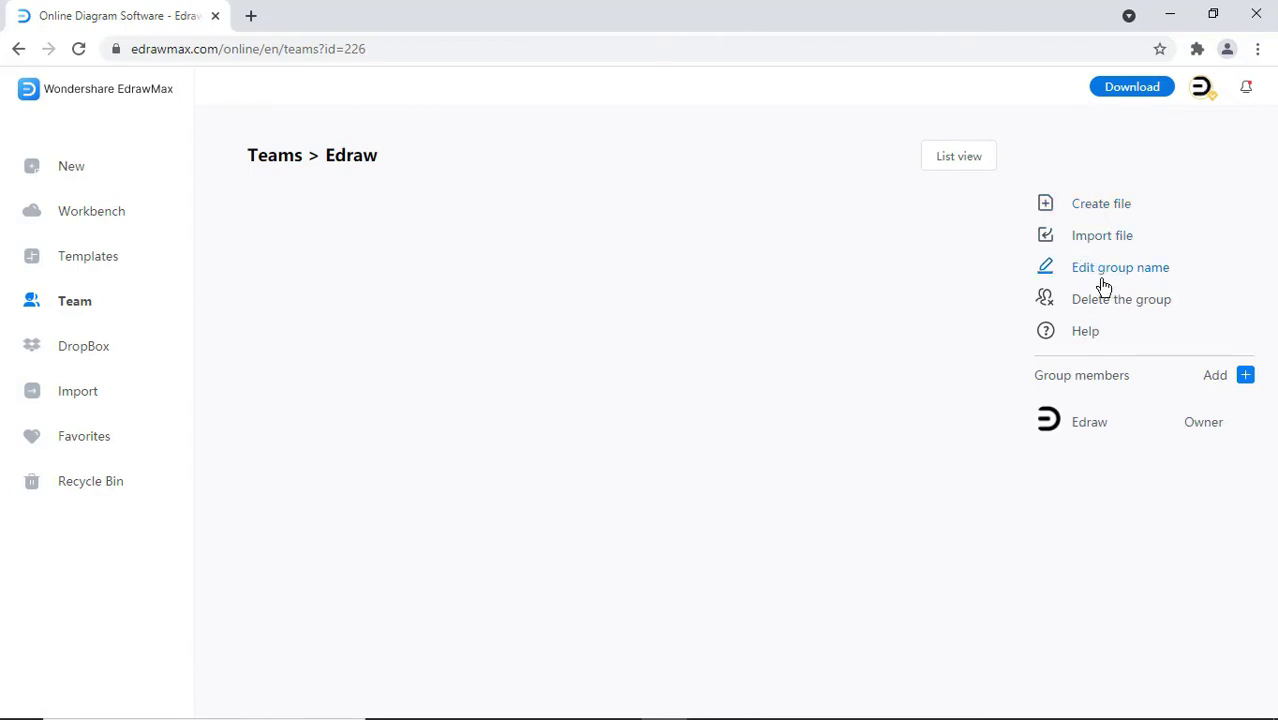
{"action": "left_click", "coordinate": [1244, 377]}
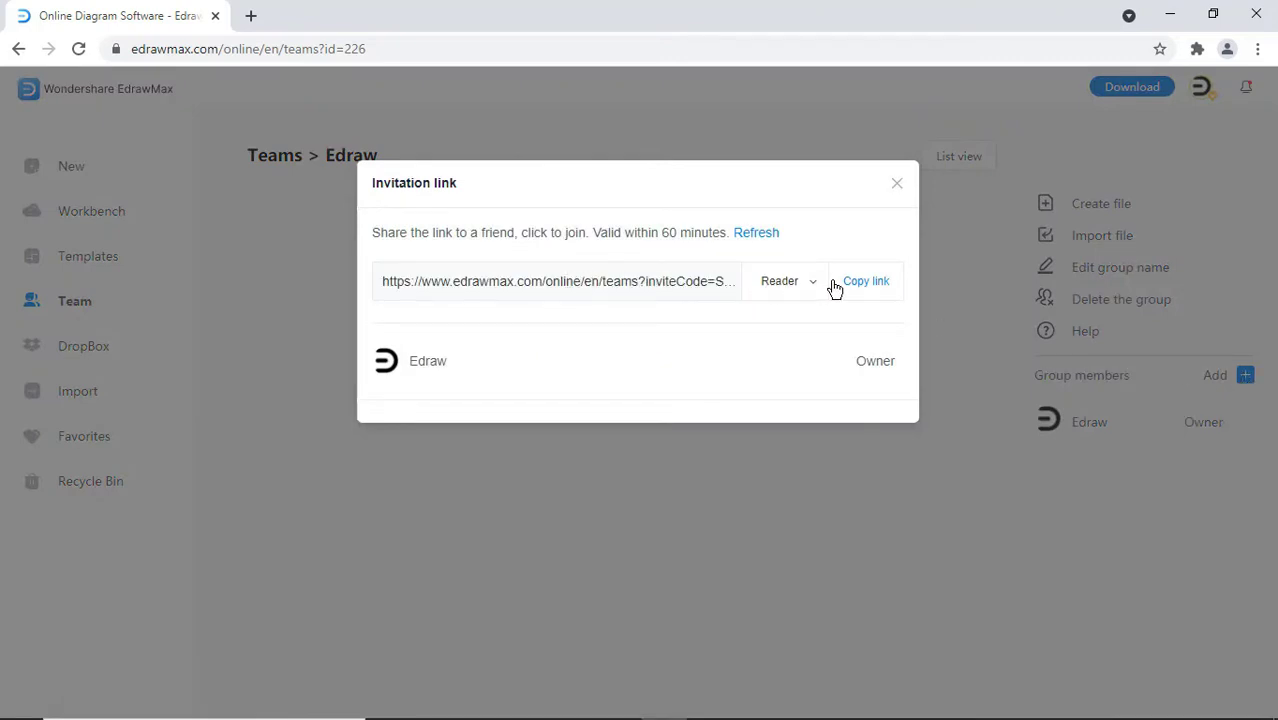
{"action": "left_click", "coordinate": [900, 186]}
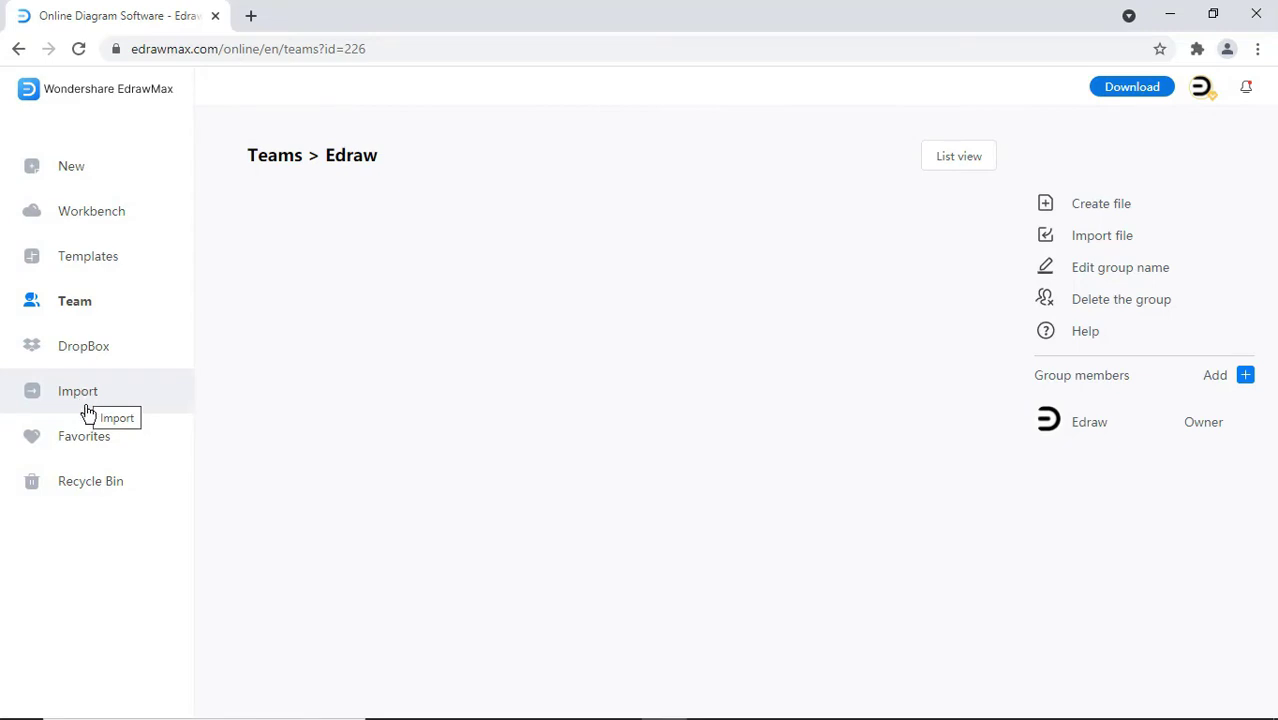
{"action": "left_click", "coordinate": [85, 441]}
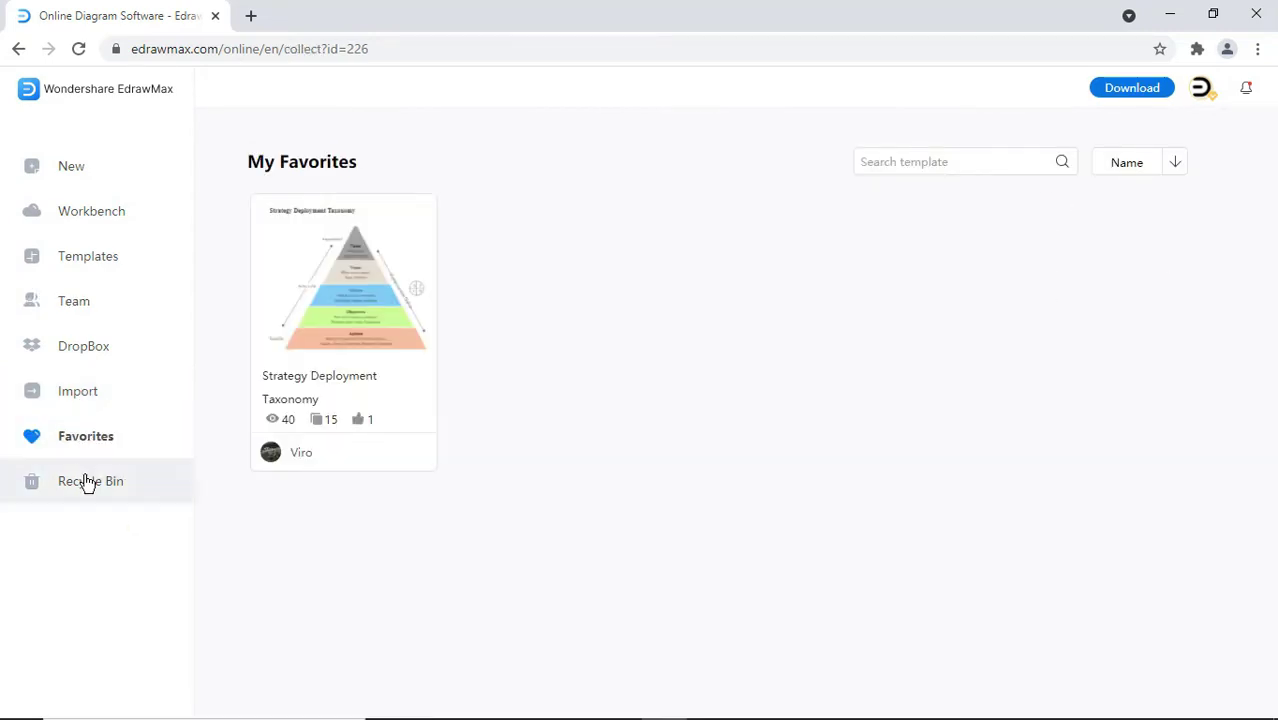
{"action": "left_click", "coordinate": [87, 481]}
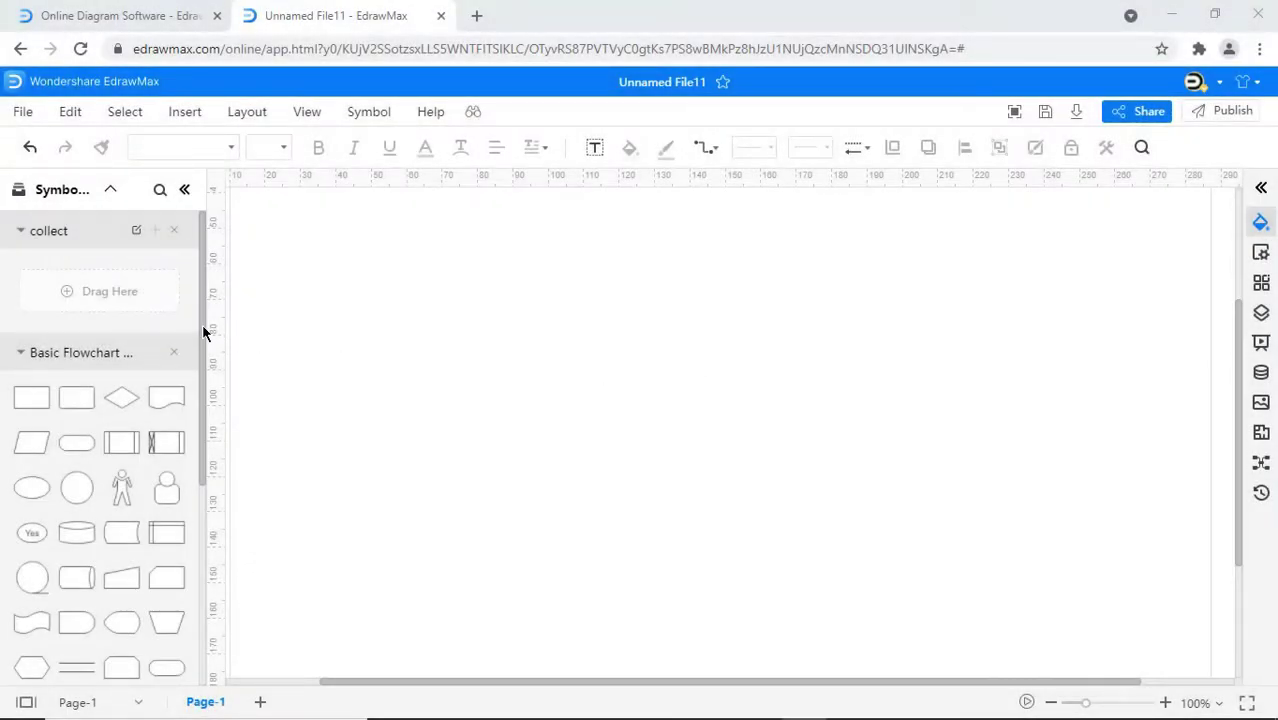
- Add the Graphs and Charts library through the Symbol Library browser
{"action": "mouse_move", "coordinate": [203, 333]}
{"action": "left_mouse_down"}
{"action": "mouse_move", "coordinate": [205, 551]}
{"action": "mouse_move", "coordinate": [213, 311]}
{"action": "left_mouse_up"}
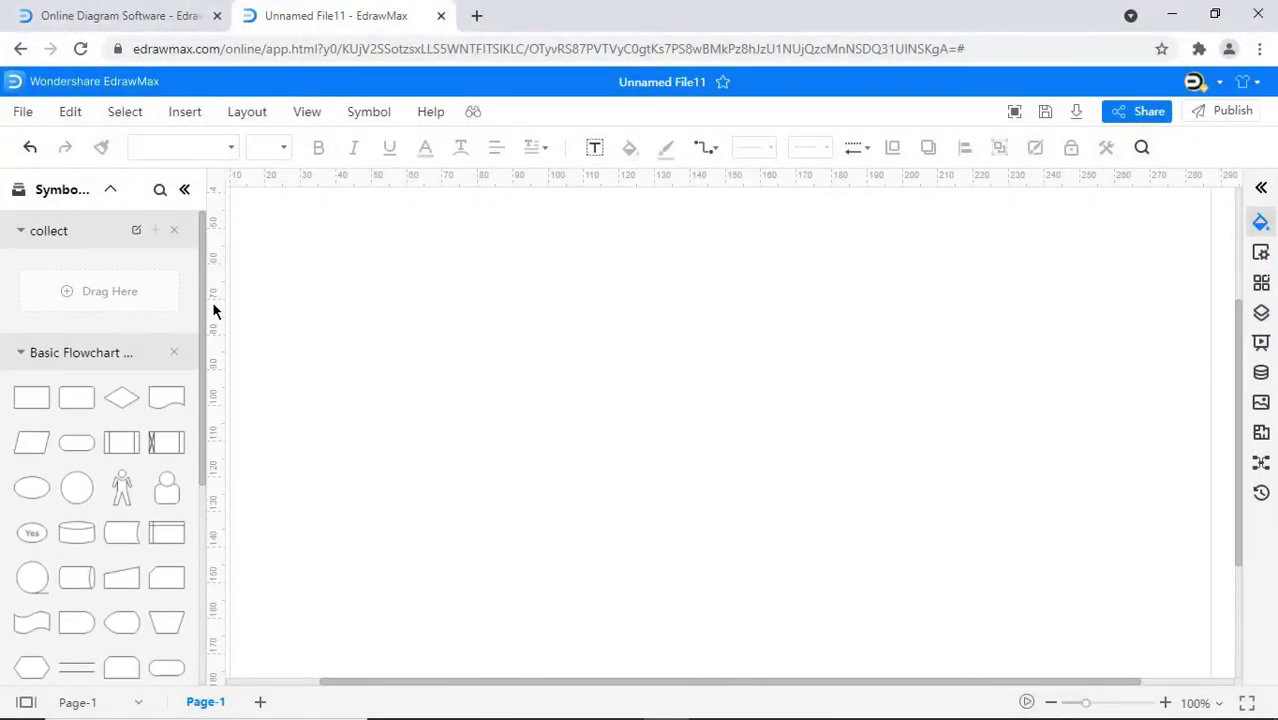
{"action": "left_click", "coordinate": [66, 200]}
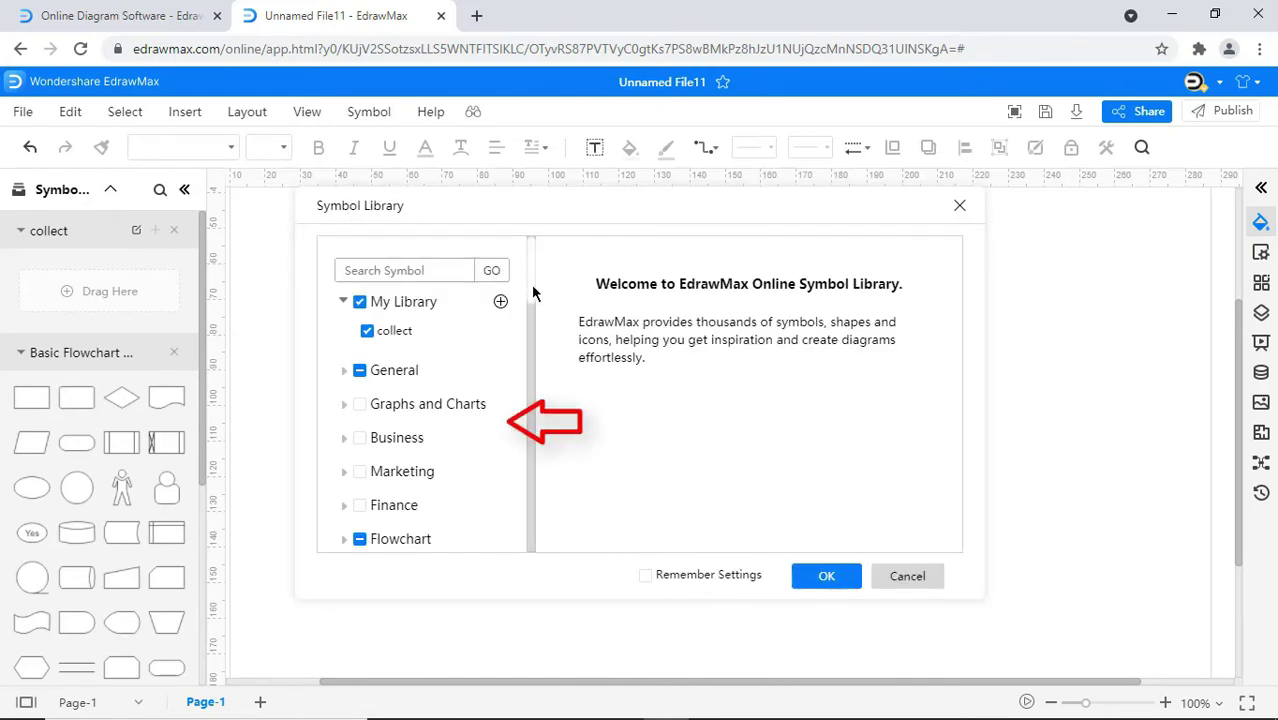
{"action": "scroll", "coordinate": [526, 358], "scroll_direction": "down", "scroll_amount": 10}
{"action": "scroll", "coordinate": [522, 539], "scroll_direction": "down", "scroll_amount": 1}
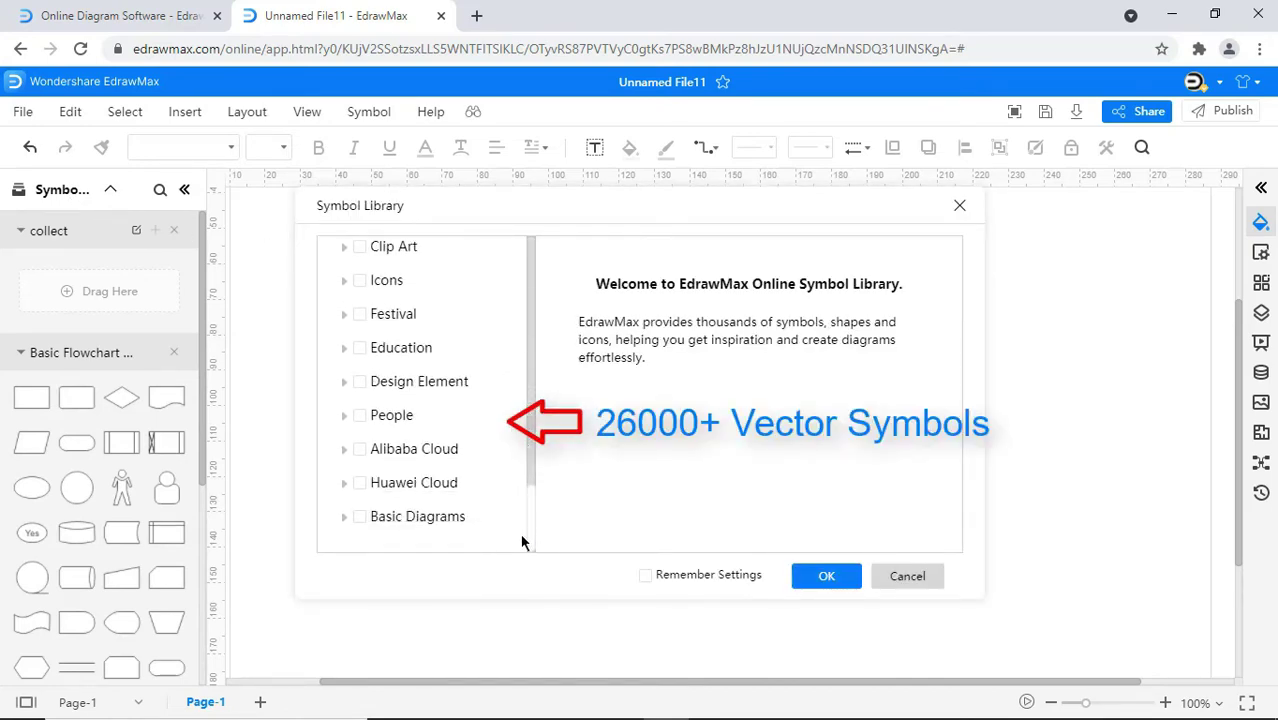
{"action": "scroll", "coordinate": [522, 539], "scroll_direction": "up", "scroll_amount": 11}
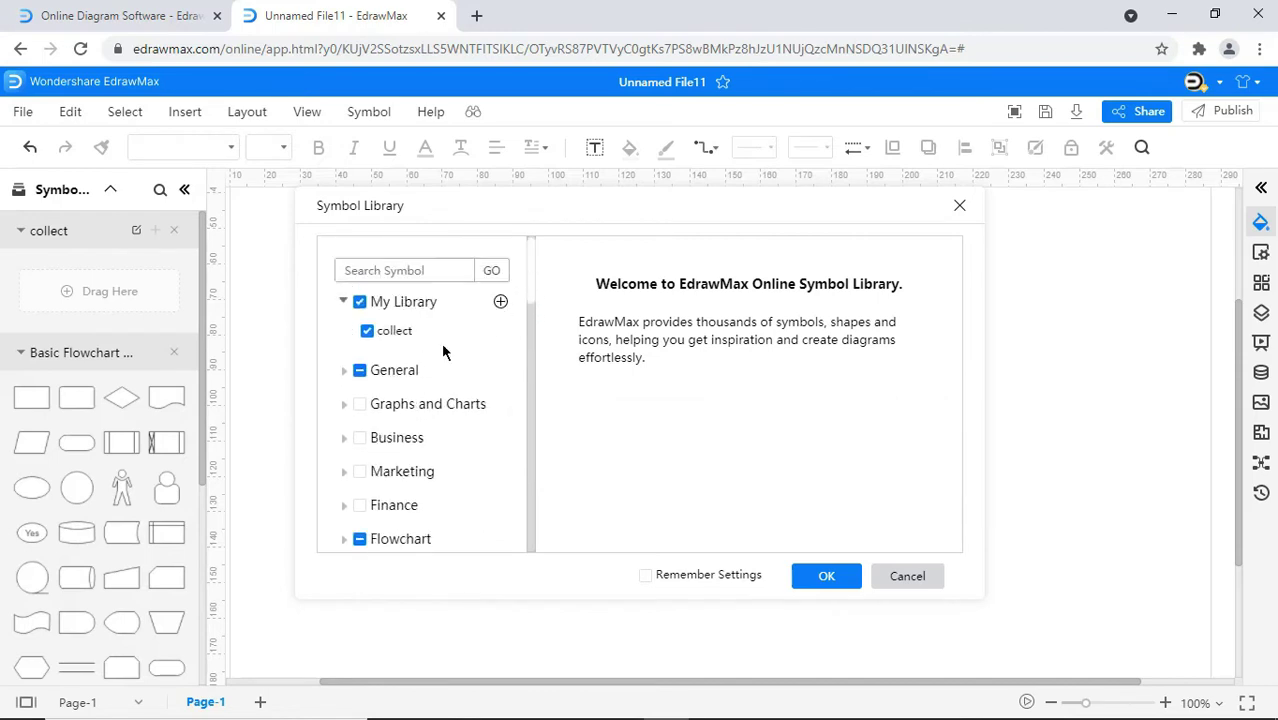
{"action": "left_click", "coordinate": [795, 576]}
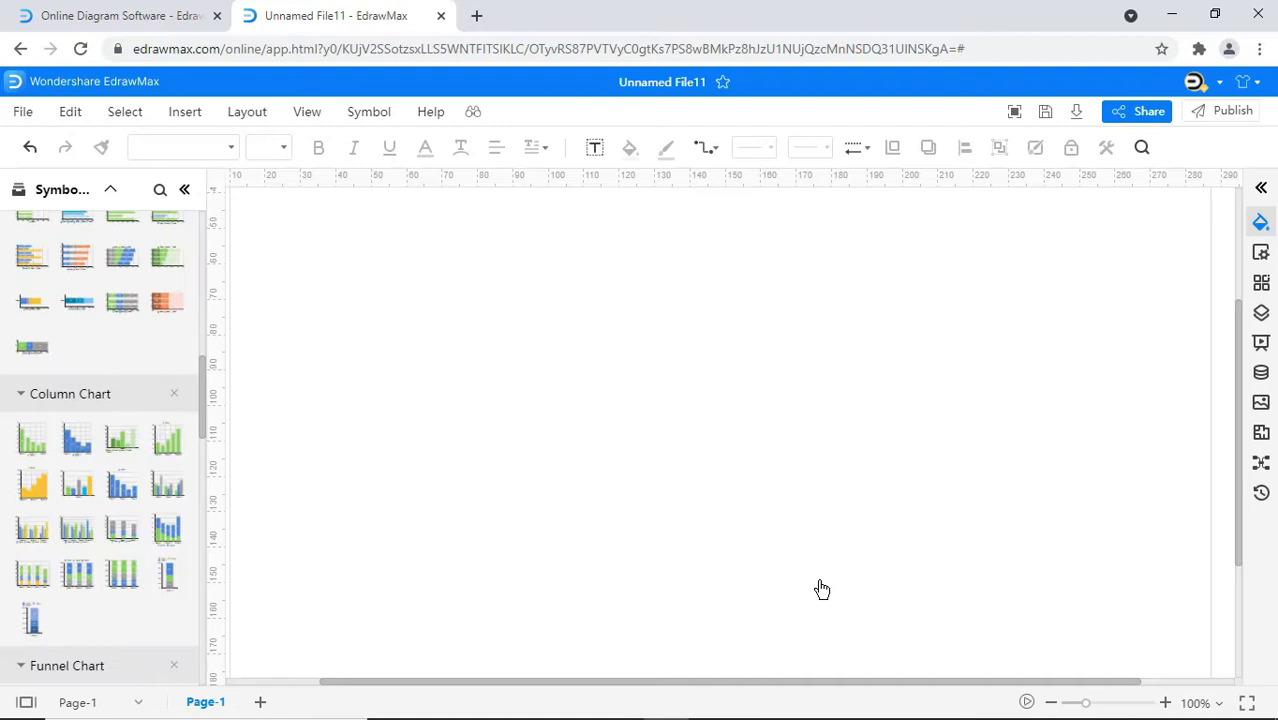
- Place a rectangle, quick-added parallelogram, curved-sided shape and cylinder, connecting them with arrows
{"action": "left_click_drag", "start_coordinate": [204, 366], "coordinate": [207, 247]}
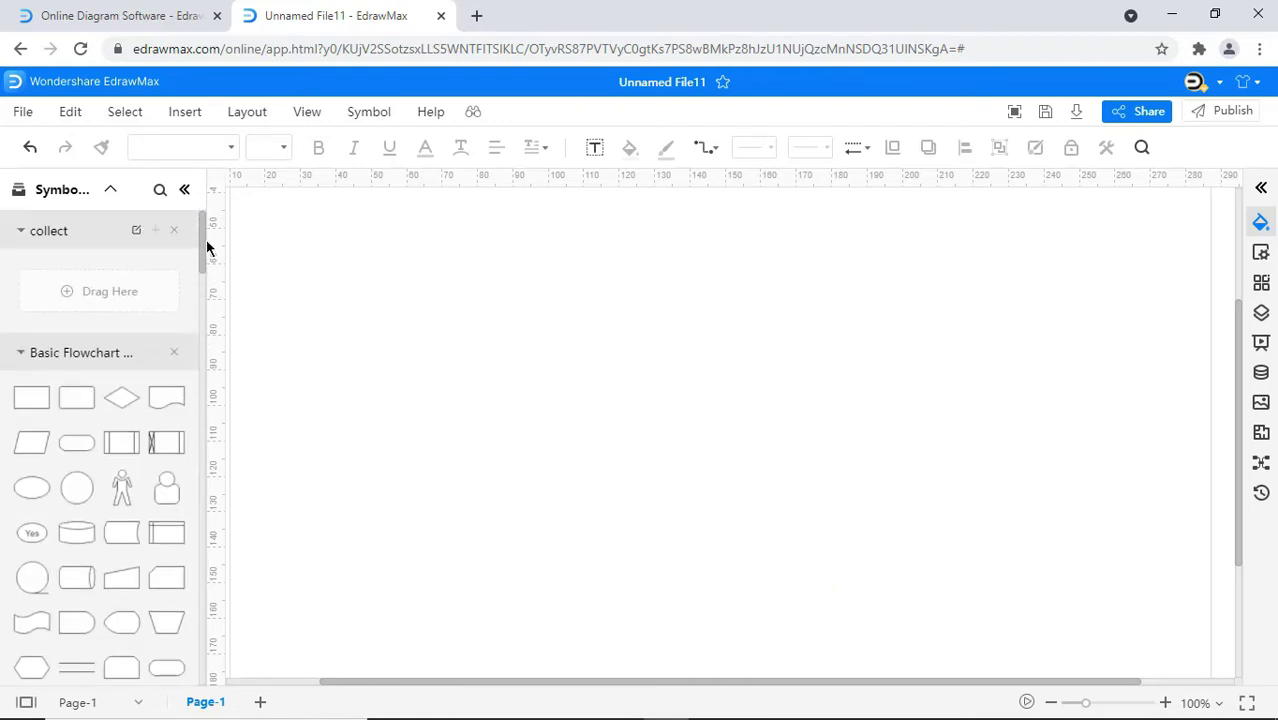
{"action": "left_click_drag", "start_coordinate": [80, 401], "coordinate": [491, 337]}
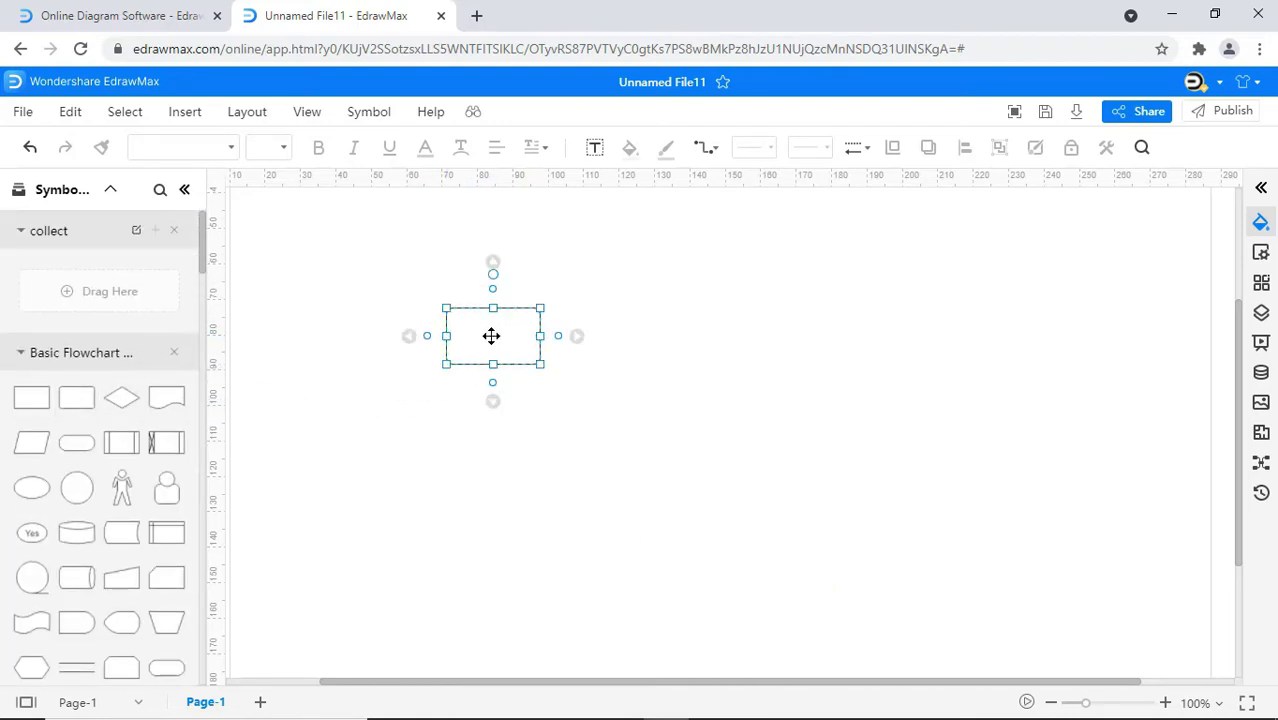
{"action": "left_click", "coordinate": [575, 336]}
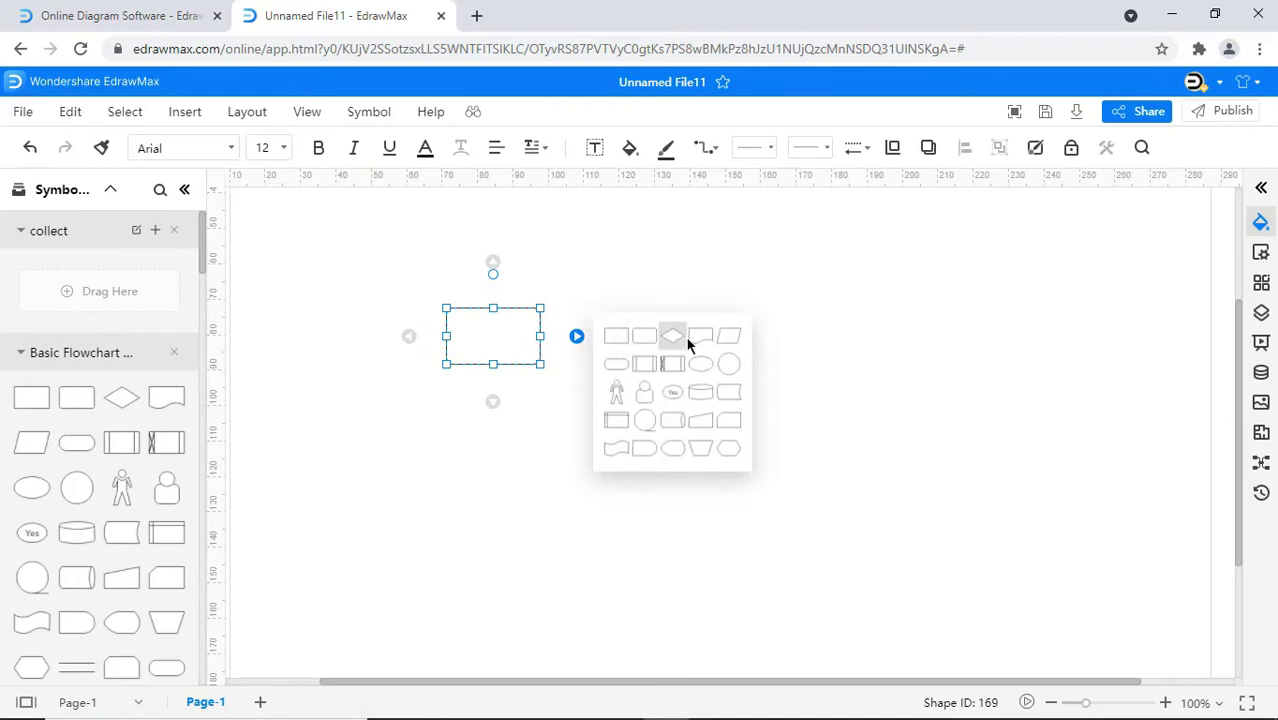
{"action": "left_click", "coordinate": [728, 338]}
{"action": "left_click_drag", "start_coordinate": [126, 541], "coordinate": [645, 496]}
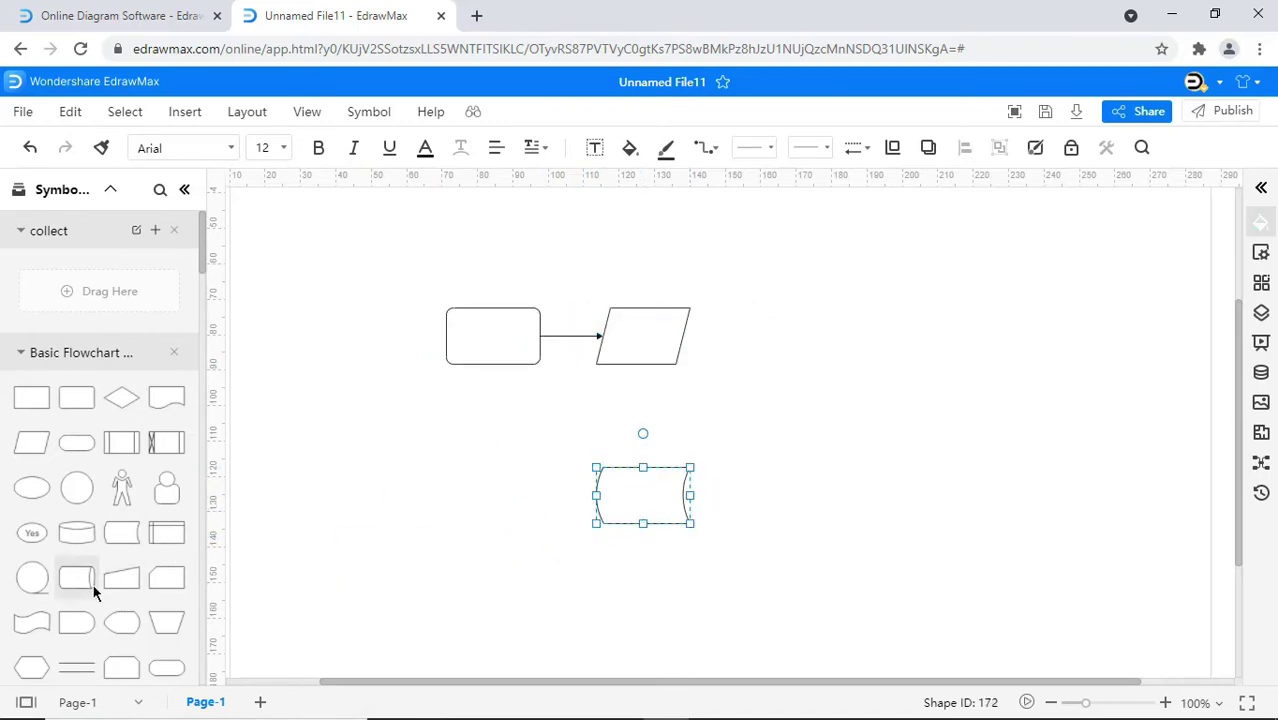
{"action": "left_click_drag", "start_coordinate": [94, 590], "coordinate": [491, 493]}
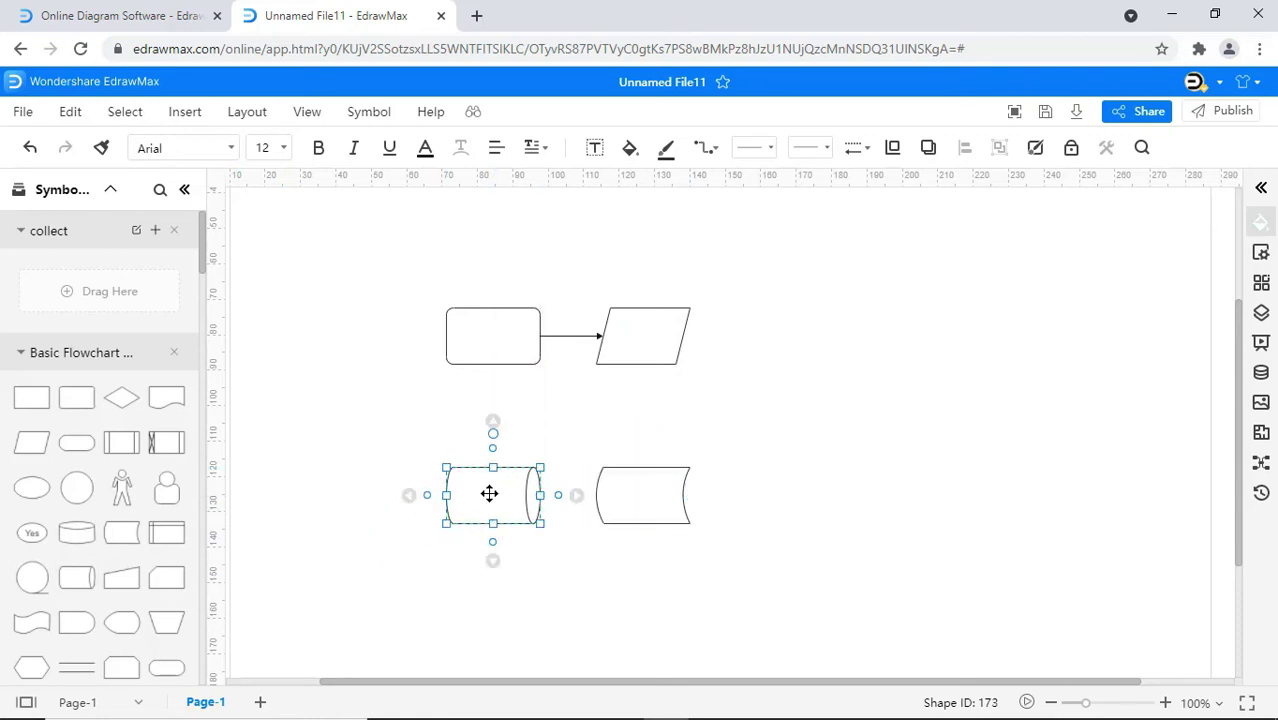
{"action": "mouse_move", "coordinate": [644, 365]}
{"action": "left_mouse_down"}
{"action": "mouse_move", "coordinate": [642, 467]}
{"action": "mouse_move", "coordinate": [542, 496]}
{"action": "mouse_move", "coordinate": [493, 364]}
{"action": "left_mouse_up"}
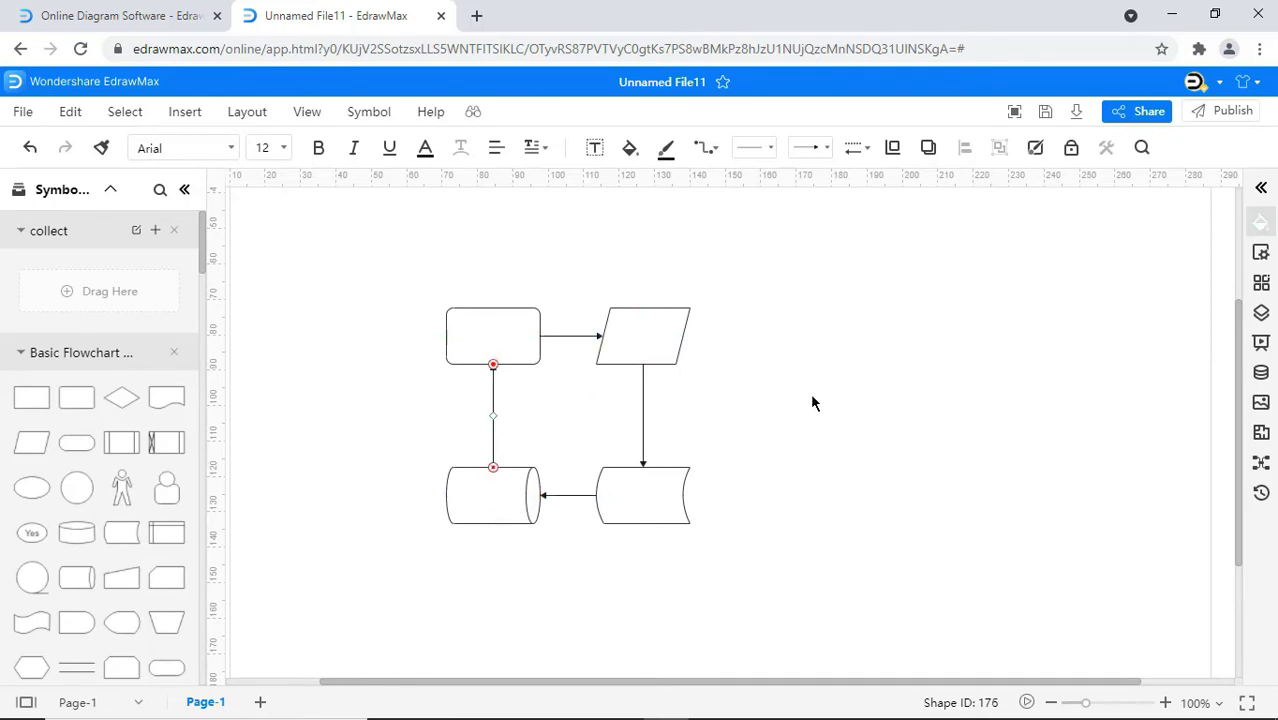
{"action": "left_click", "coordinate": [812, 402]}
- Select all shapes and fill them green
{"action": "right_click", "coordinate": [812, 402]}
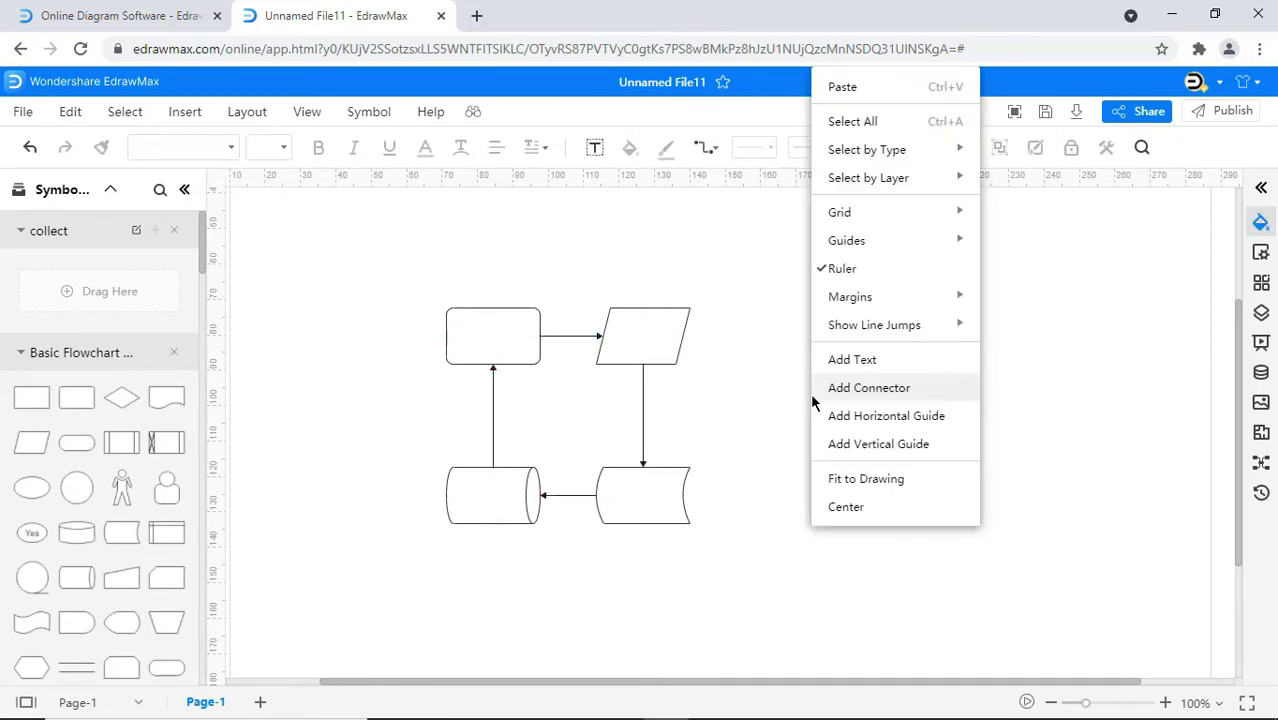
{"action": "left_click", "coordinate": [870, 122]}
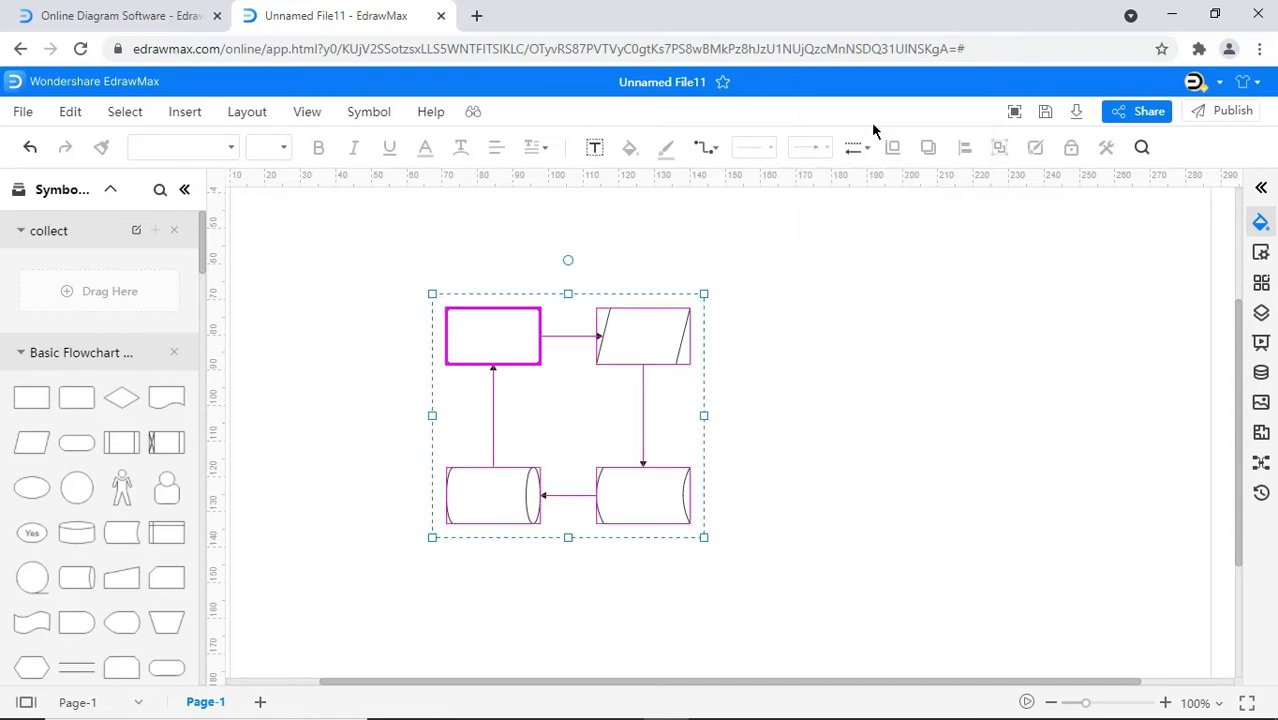
{"action": "left_click", "coordinate": [639, 154]}
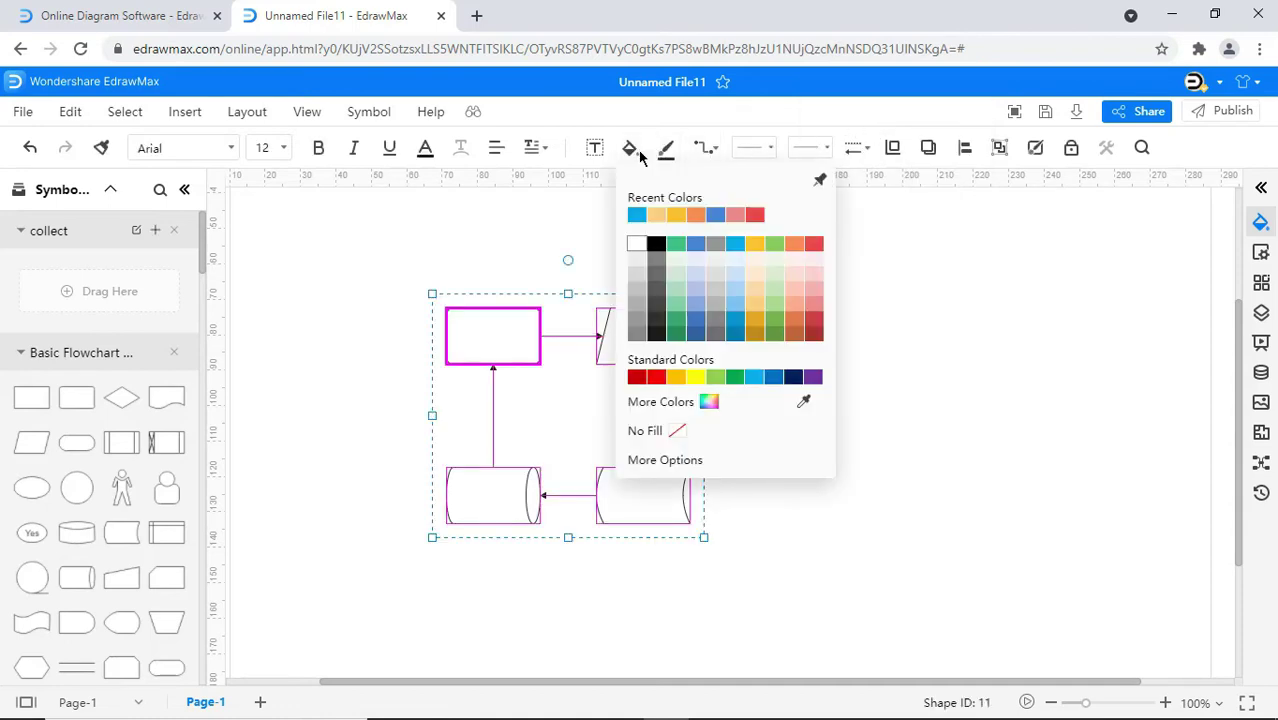
{"action": "left_click", "coordinate": [677, 245]}
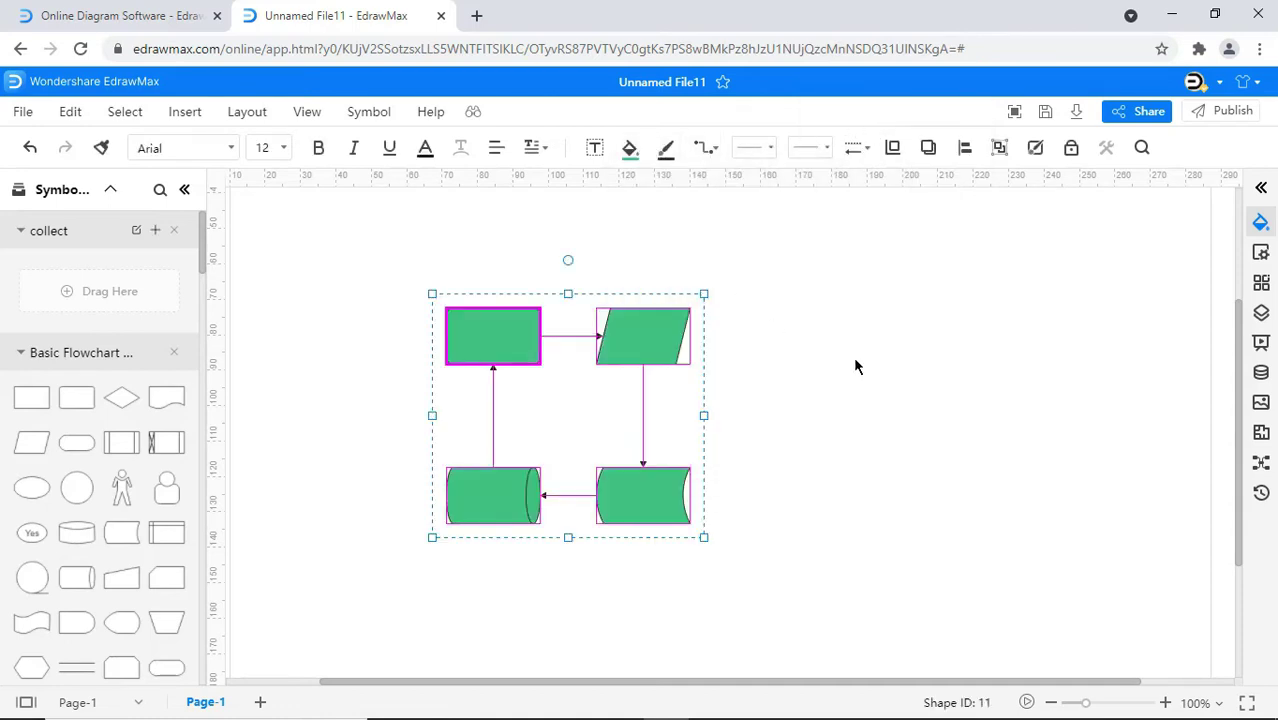
{"action": "left_click", "coordinate": [855, 366]}
- Make the top connector between the first two shapes orange
{"action": "left_click", "coordinate": [561, 336]}
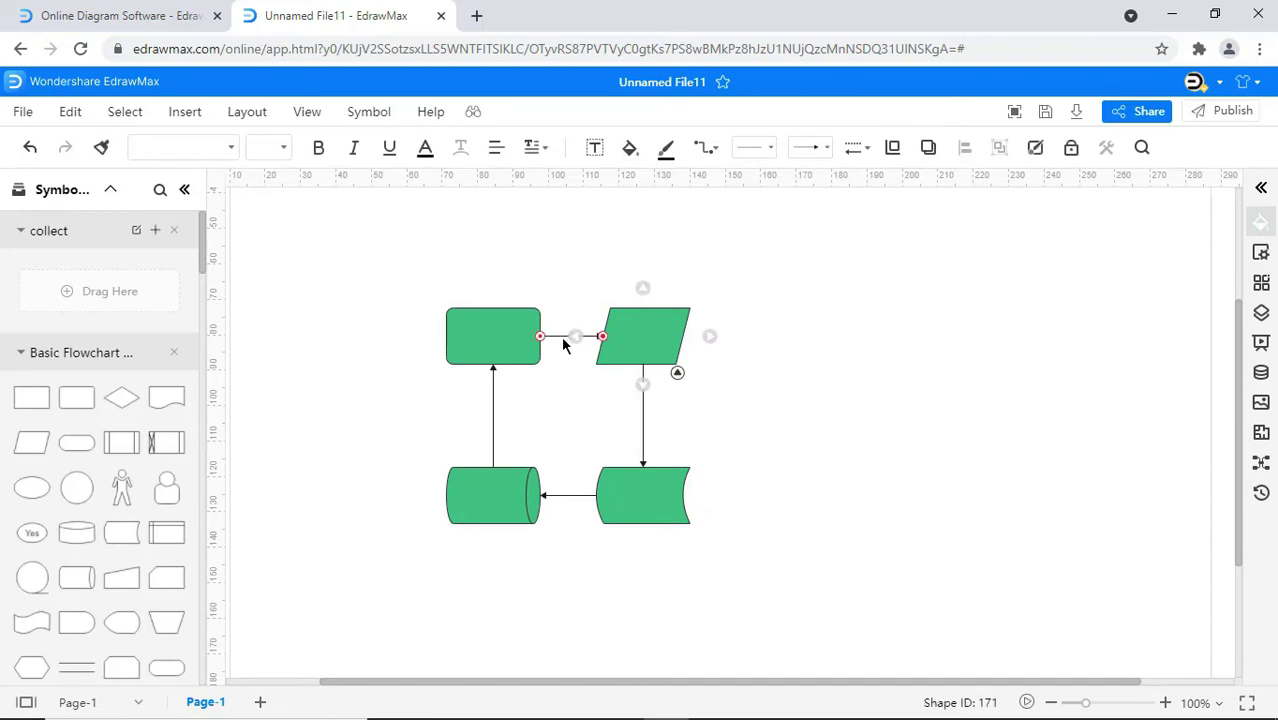
{"action": "left_click", "coordinate": [674, 160]}
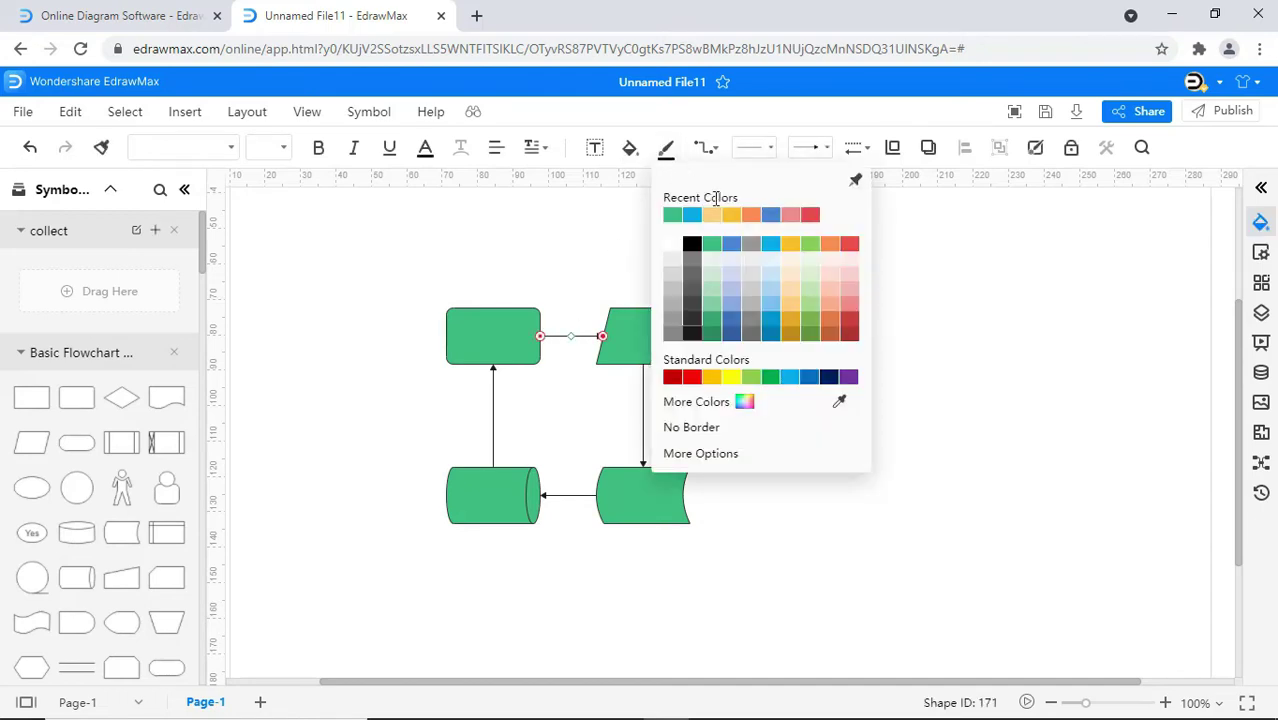
{"action": "left_click", "coordinate": [751, 215]}
{"action": "left_click", "coordinate": [865, 328]}
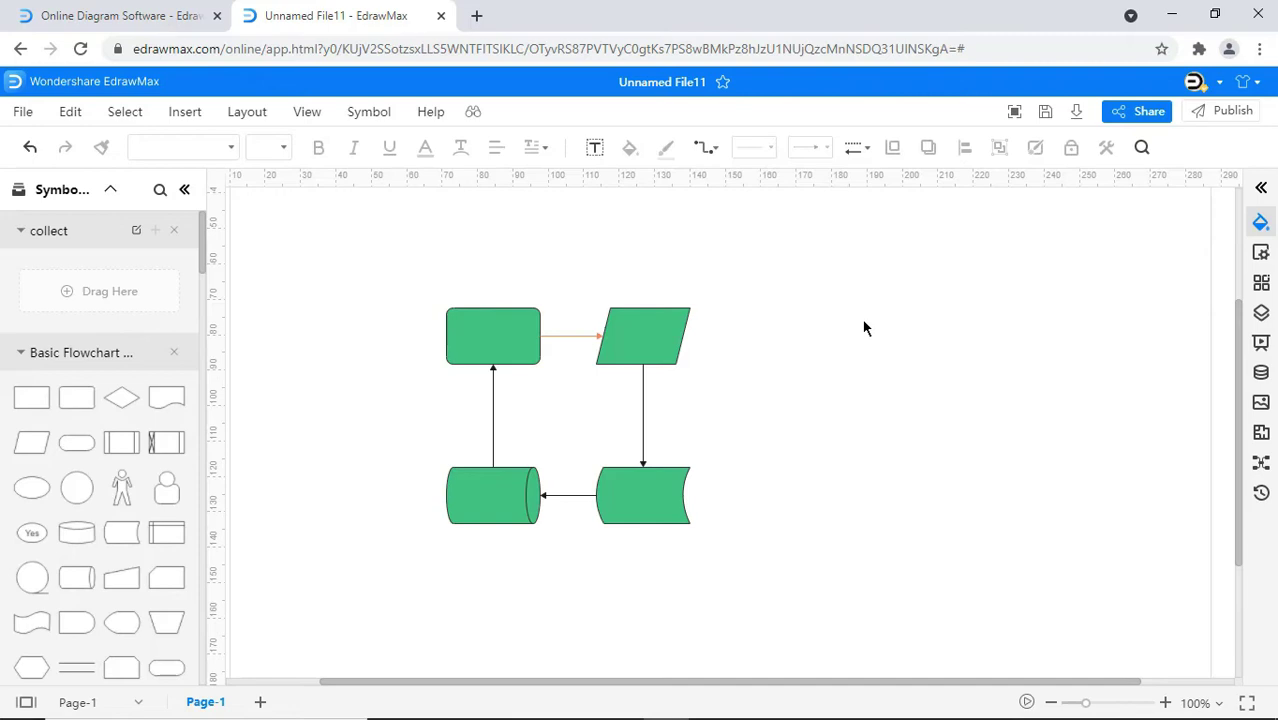
- Give the right vertical connector a 1.50 pt width, double-arrow start and circle end
{"action": "left_click", "coordinate": [642, 418]}
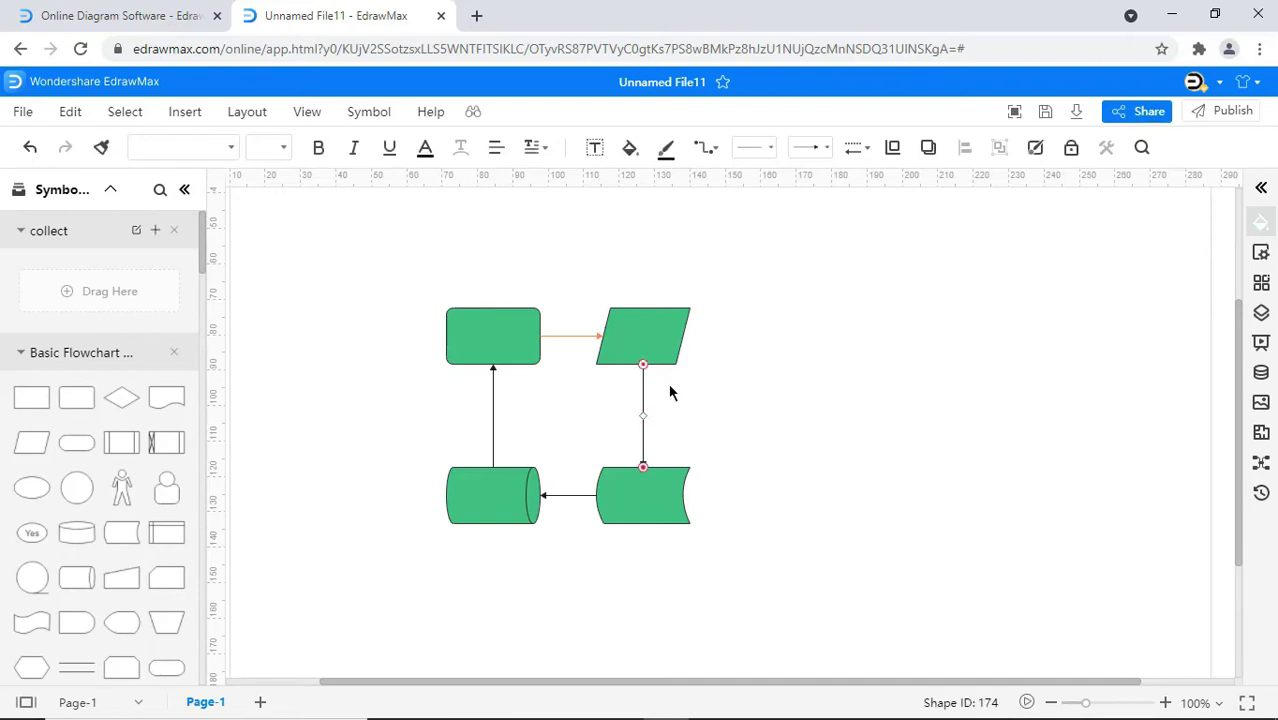
{"action": "left_click", "coordinate": [862, 150]}
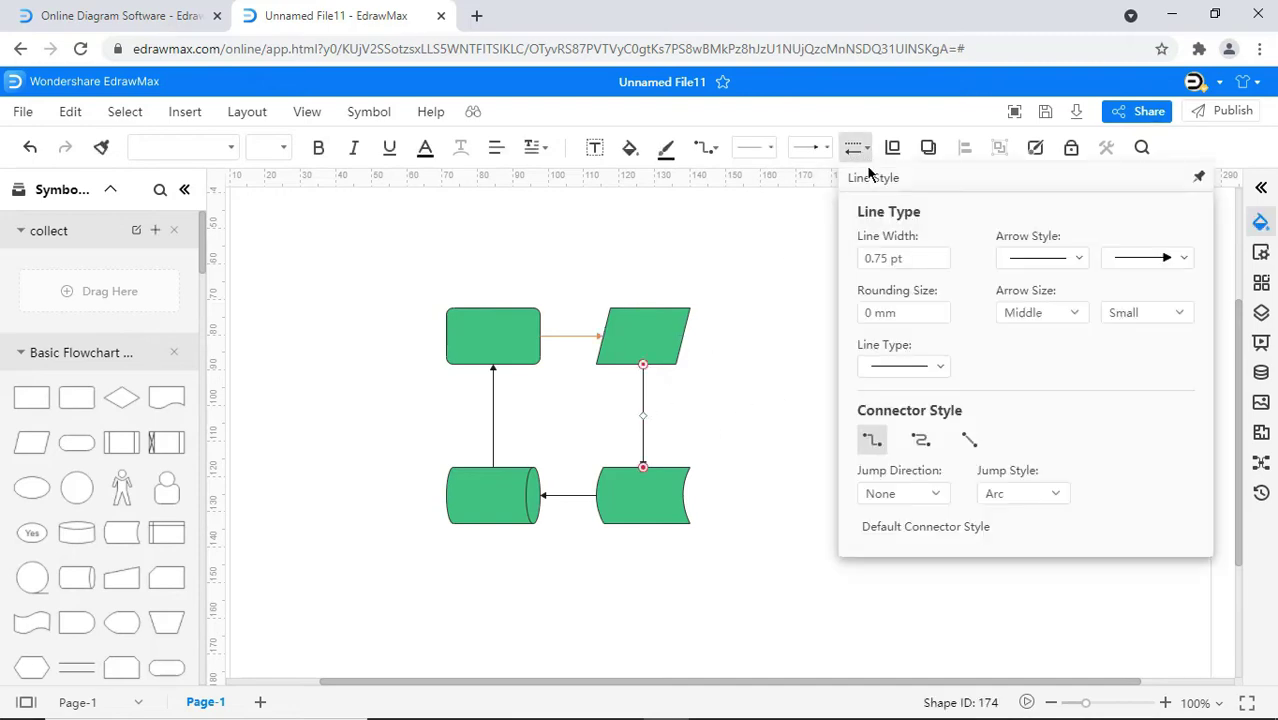
{"action": "left_click", "coordinate": [941, 255]}
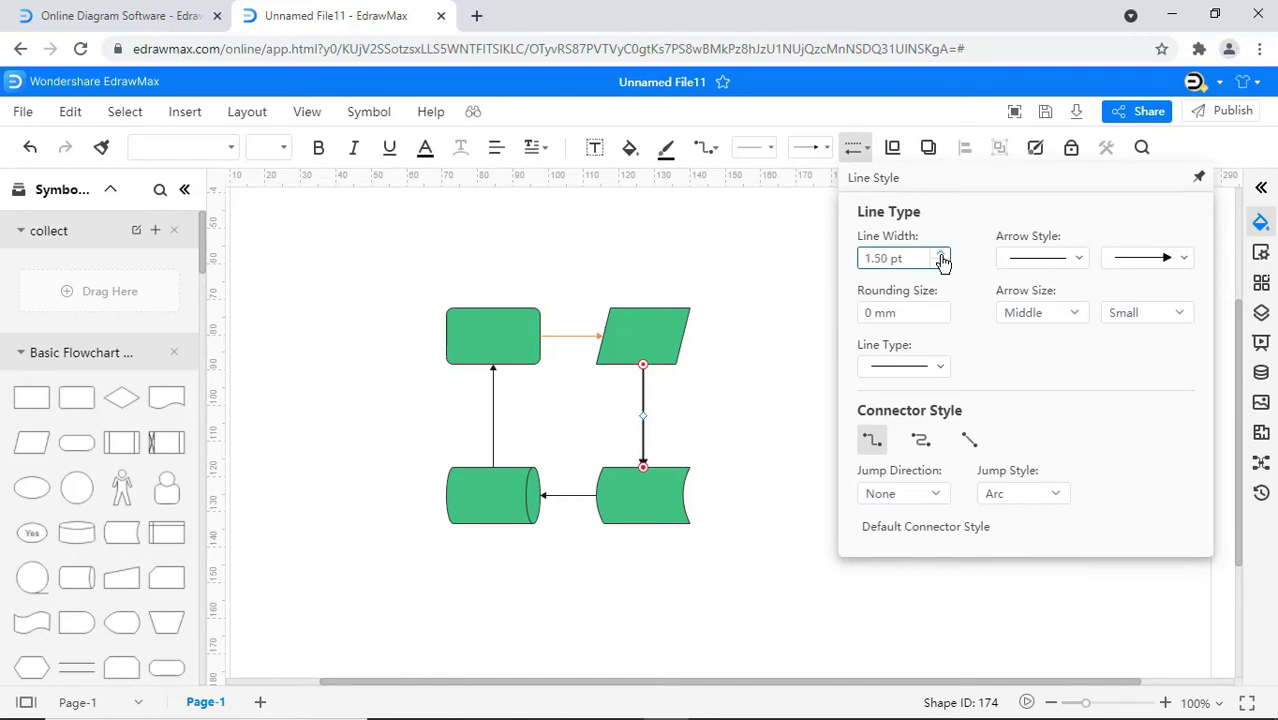
{"action": "left_click", "coordinate": [1070, 260]}
{"action": "left_click_drag", "start_coordinate": [1083, 286], "coordinate": [1086, 318]}
{"action": "left_click", "coordinate": [1030, 408]}
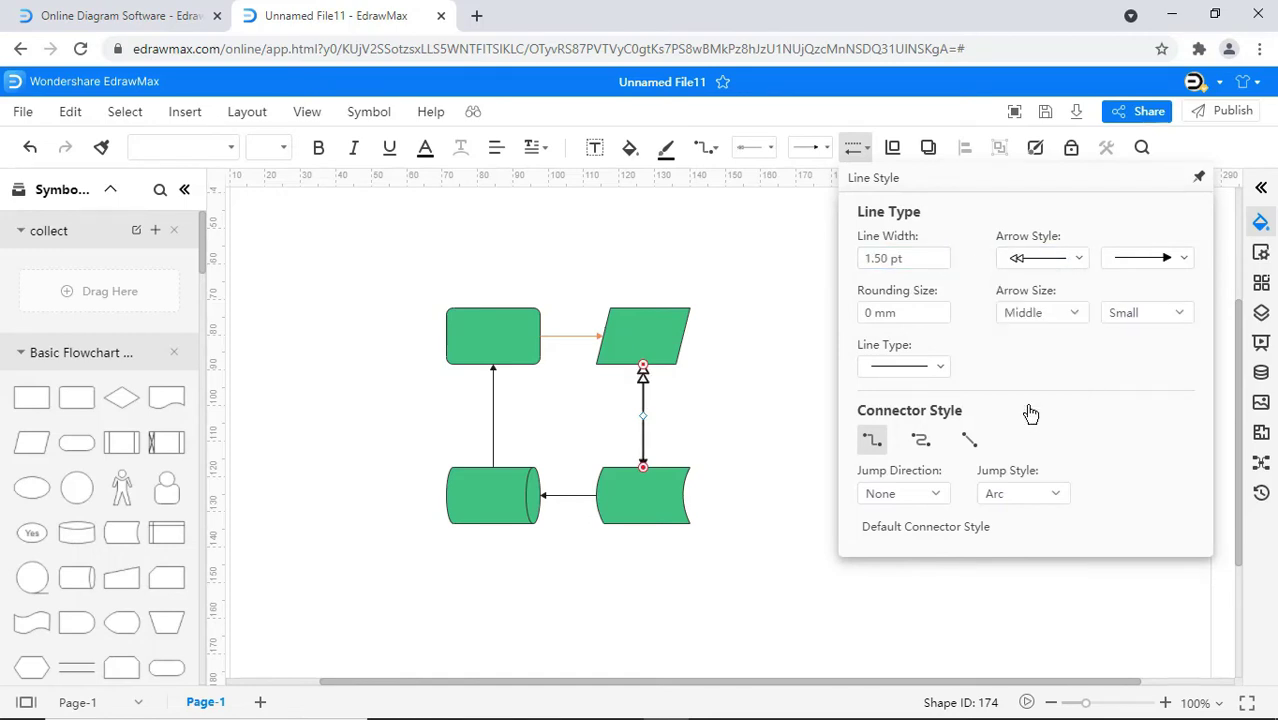
{"action": "left_click", "coordinate": [1183, 260]}
{"action": "left_click_drag", "start_coordinate": [1190, 284], "coordinate": [1187, 334]}
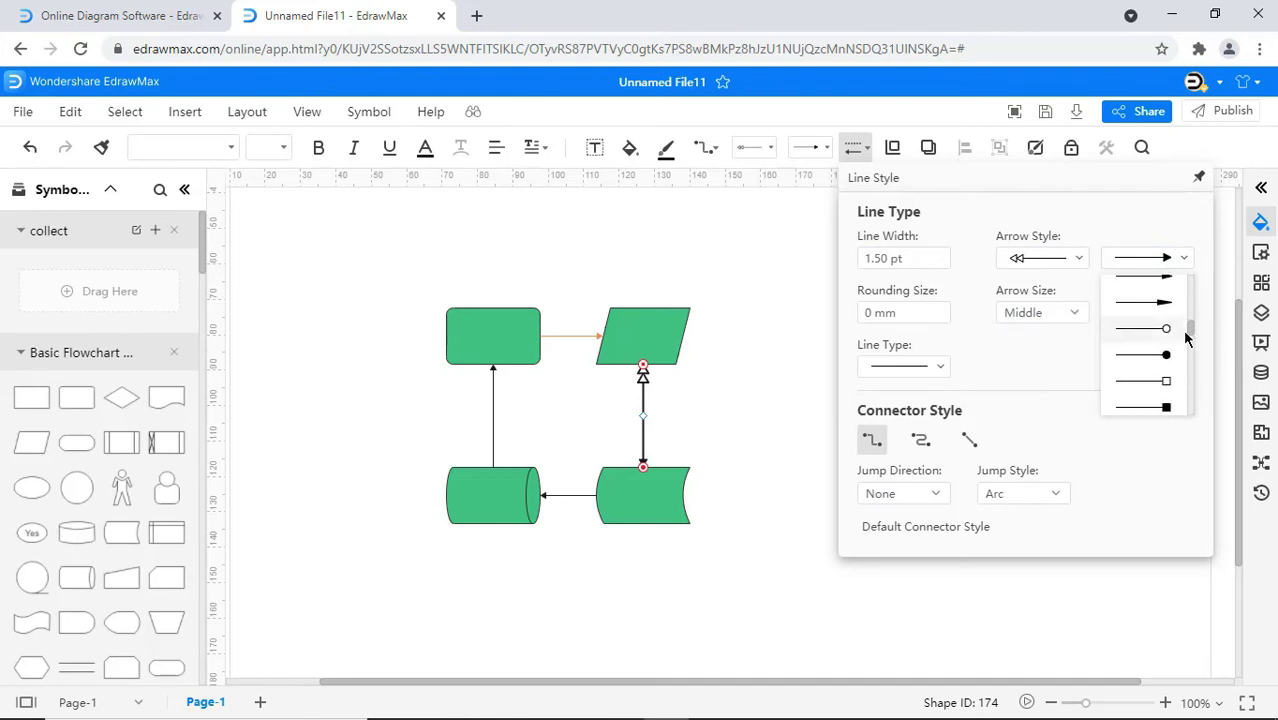
{"action": "left_click", "coordinate": [1172, 338]}
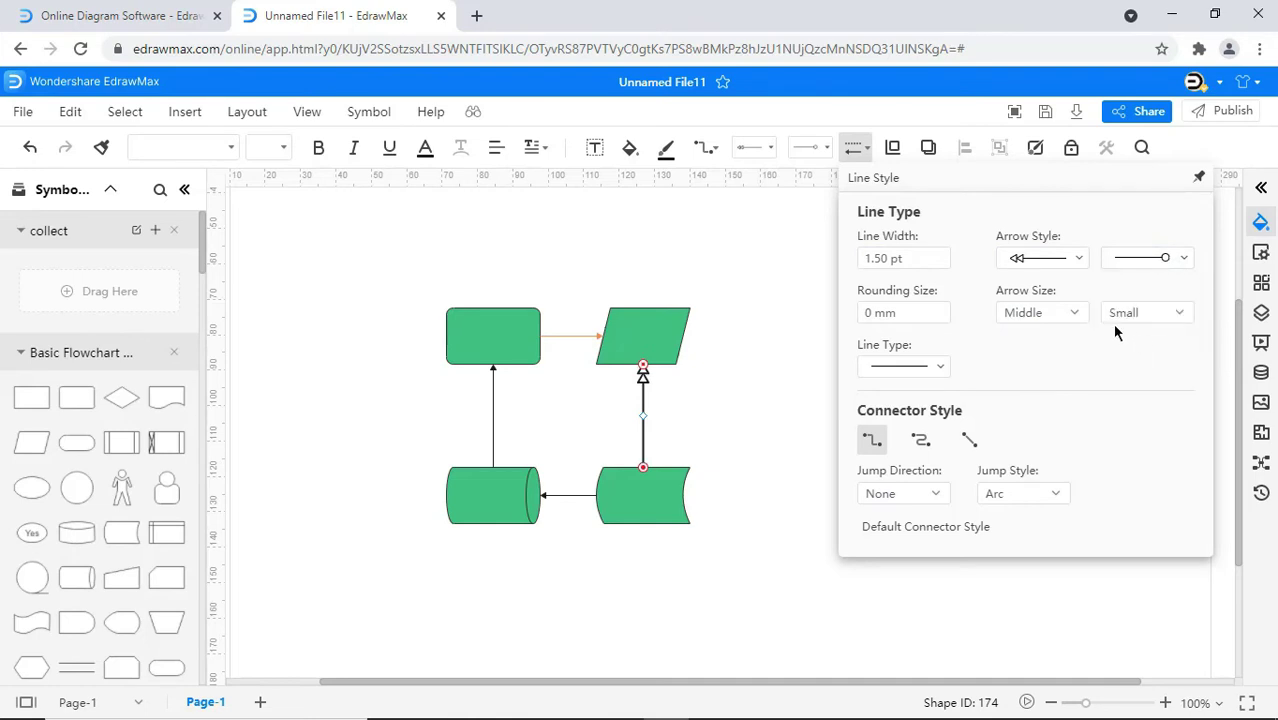
- Set both arrow sizes to Small and keep the connector a solid line
{"action": "left_click", "coordinate": [1040, 312]}
{"action": "left_click", "coordinate": [1044, 377]}
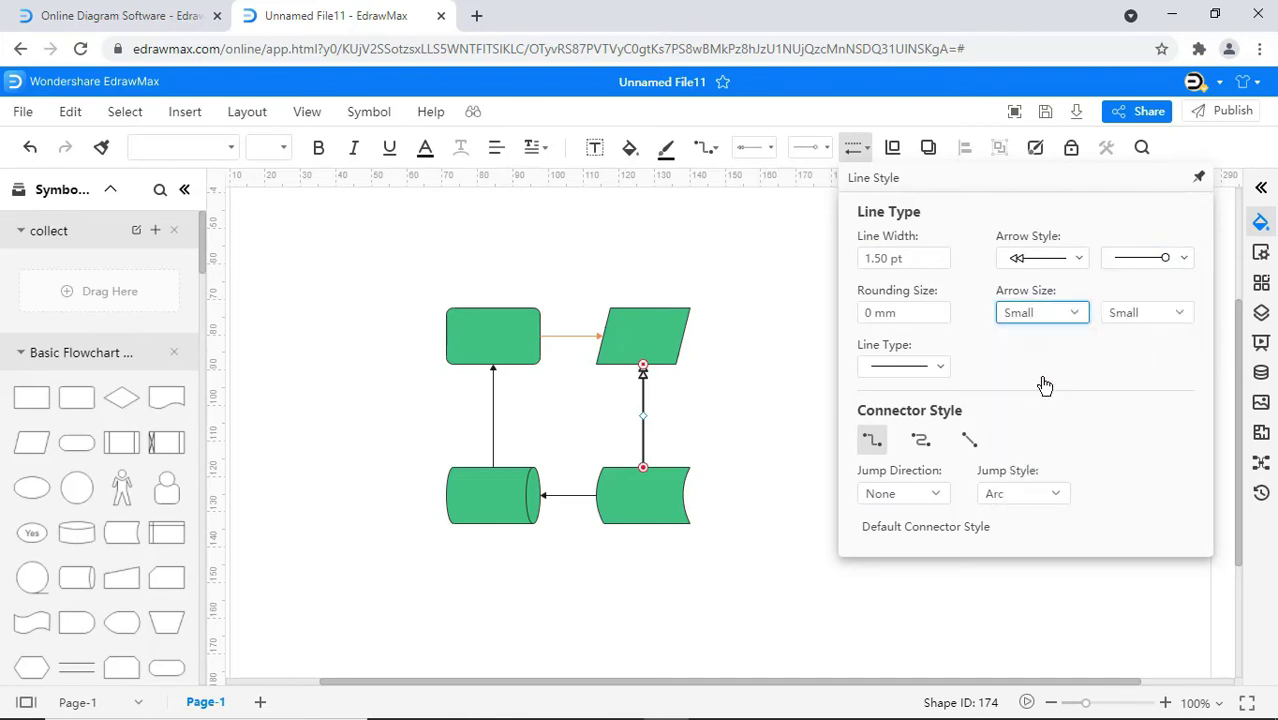
{"action": "left_click", "coordinate": [1150, 314]}
{"action": "left_click", "coordinate": [1144, 372]}
{"action": "left_click", "coordinate": [940, 368]}
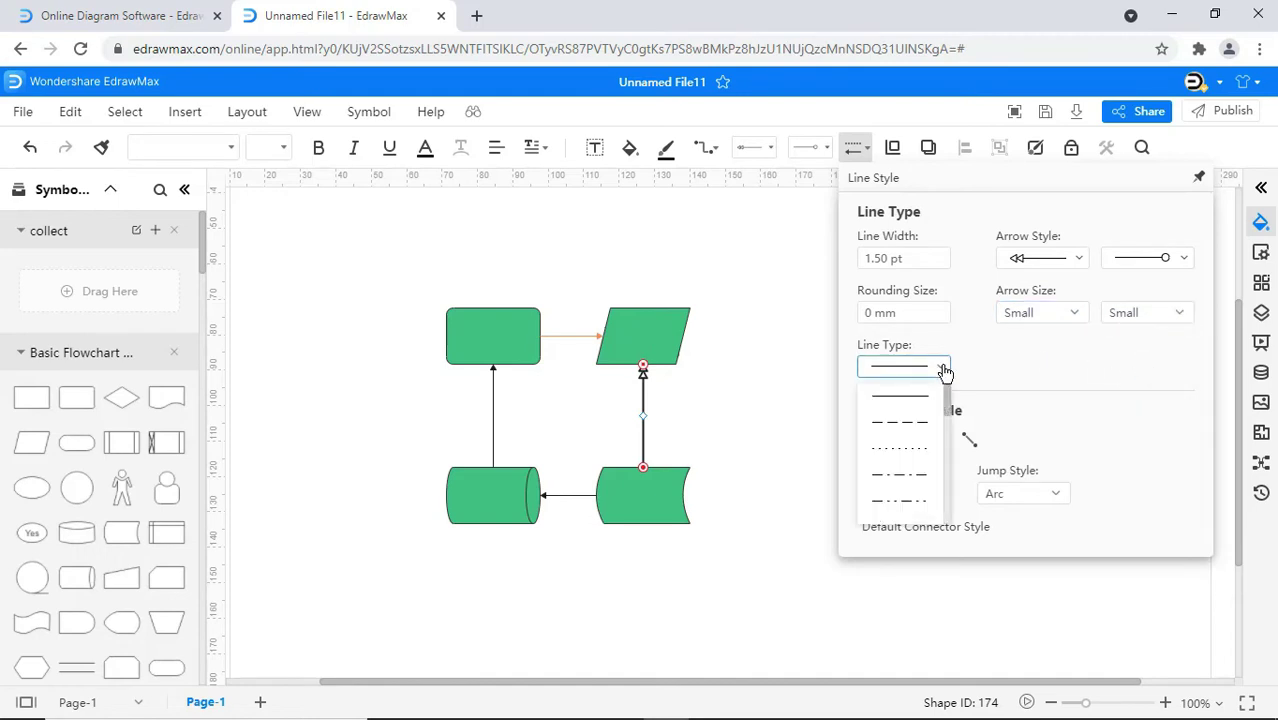
{"action": "scroll", "coordinate": [946, 400], "scroll_direction": "down", "scroll_amount": 3}
{"action": "scroll", "coordinate": [946, 405], "scroll_direction": "up", "scroll_amount": 3}
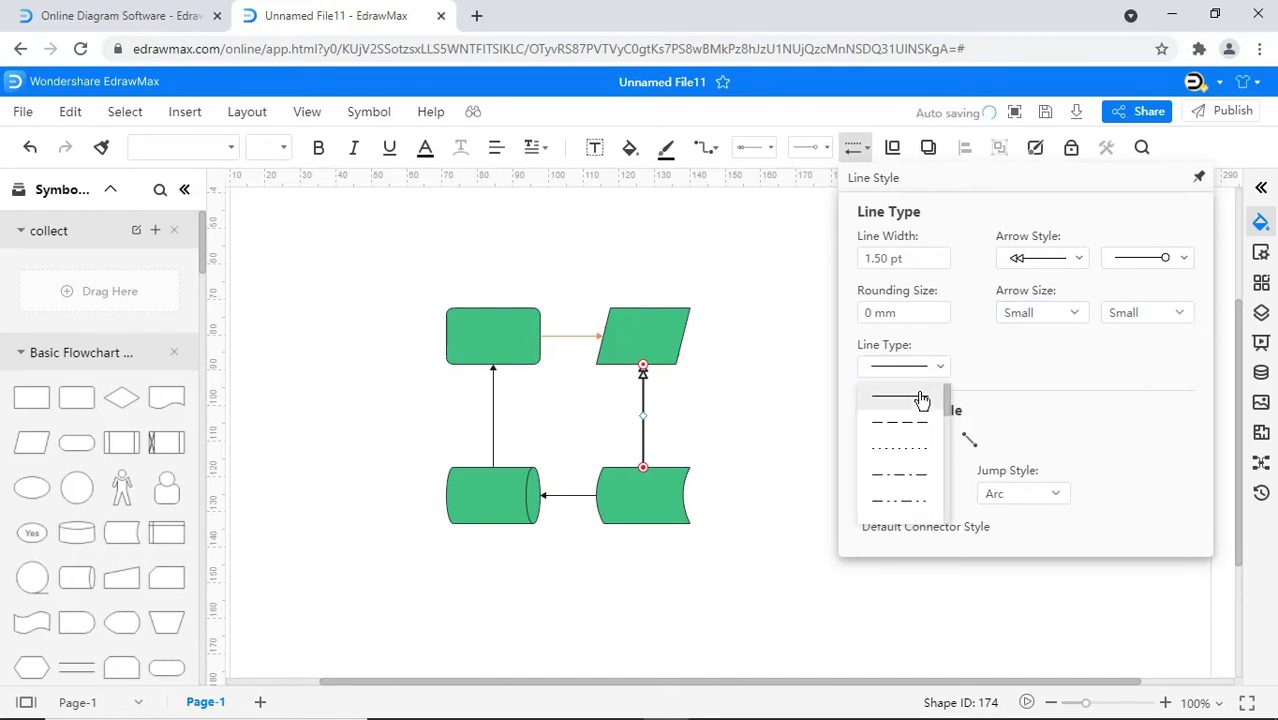
{"action": "left_click", "coordinate": [921, 399]}
{"action": "left_click", "coordinate": [807, 289]}
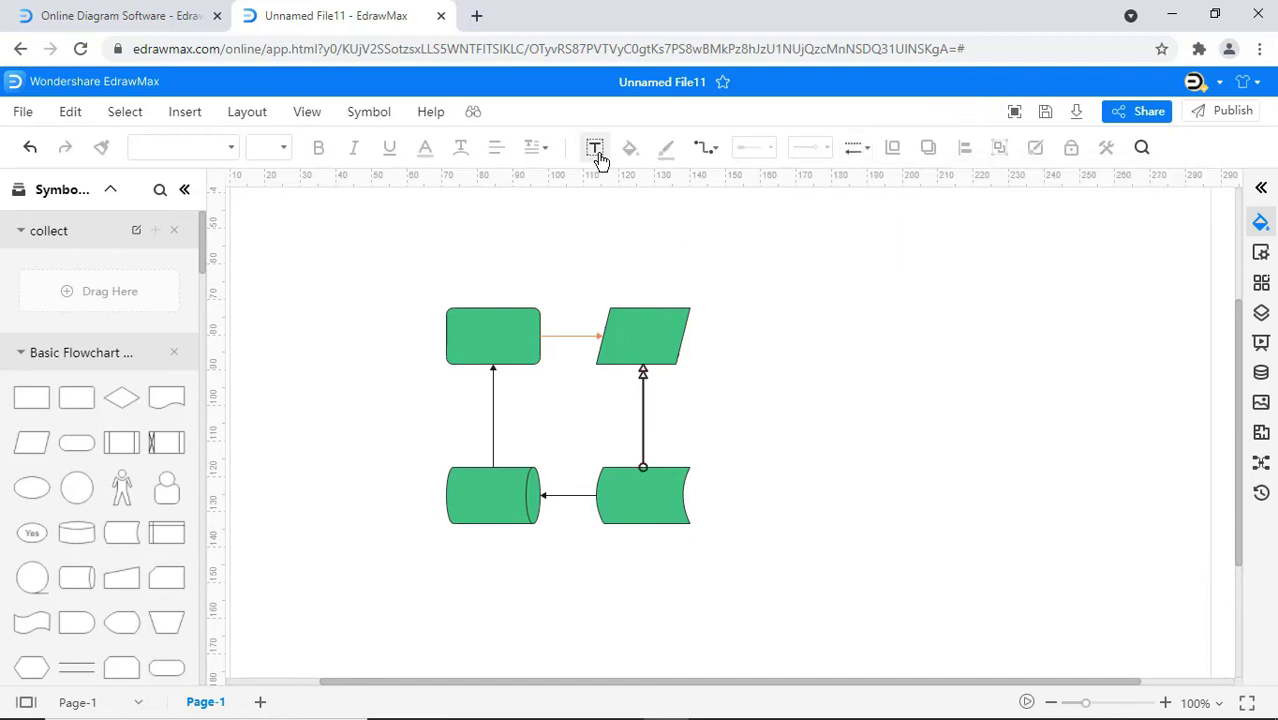
- Add a text box reading 'EdrawMax' above the diagram, formatted in Times New Roman
{"action": "left_click_drag", "start_coordinate": [434, 224], "coordinate": [506, 233]}
{"action": "type", "text": "EdrawMax"}
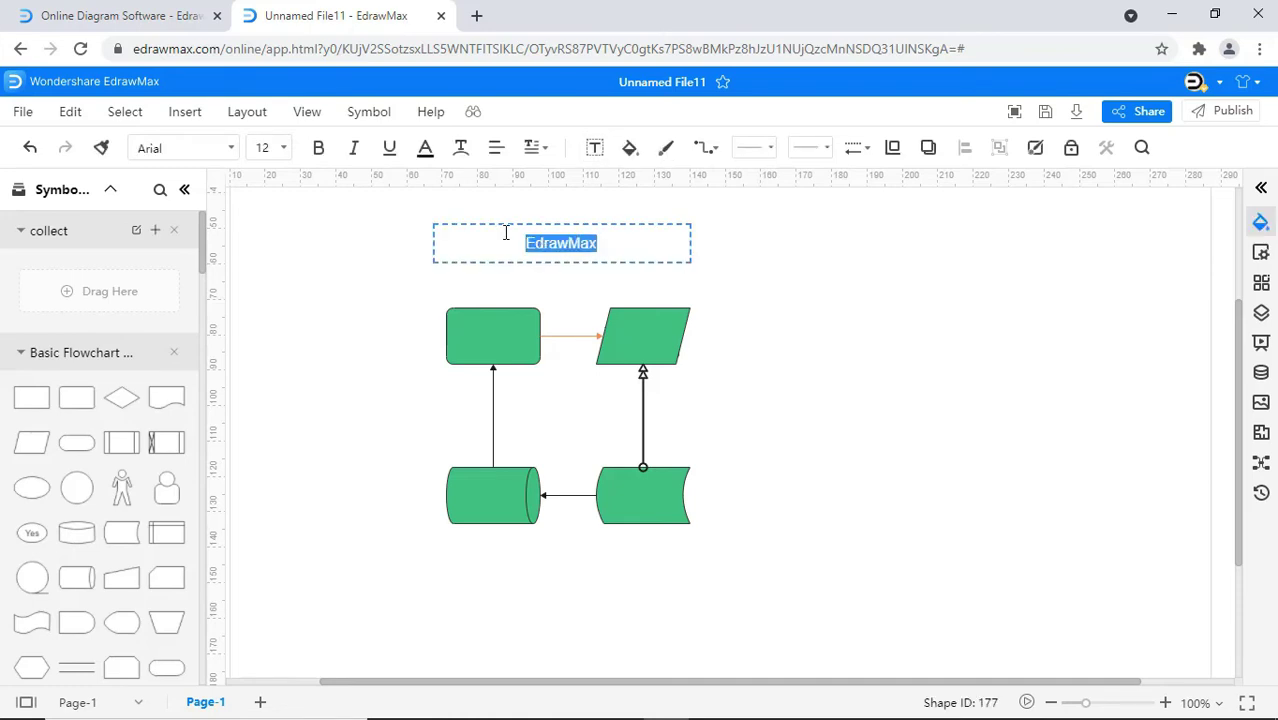
{"action": "left_click", "coordinate": [231, 149]}
{"action": "left_click", "coordinate": [190, 324]}
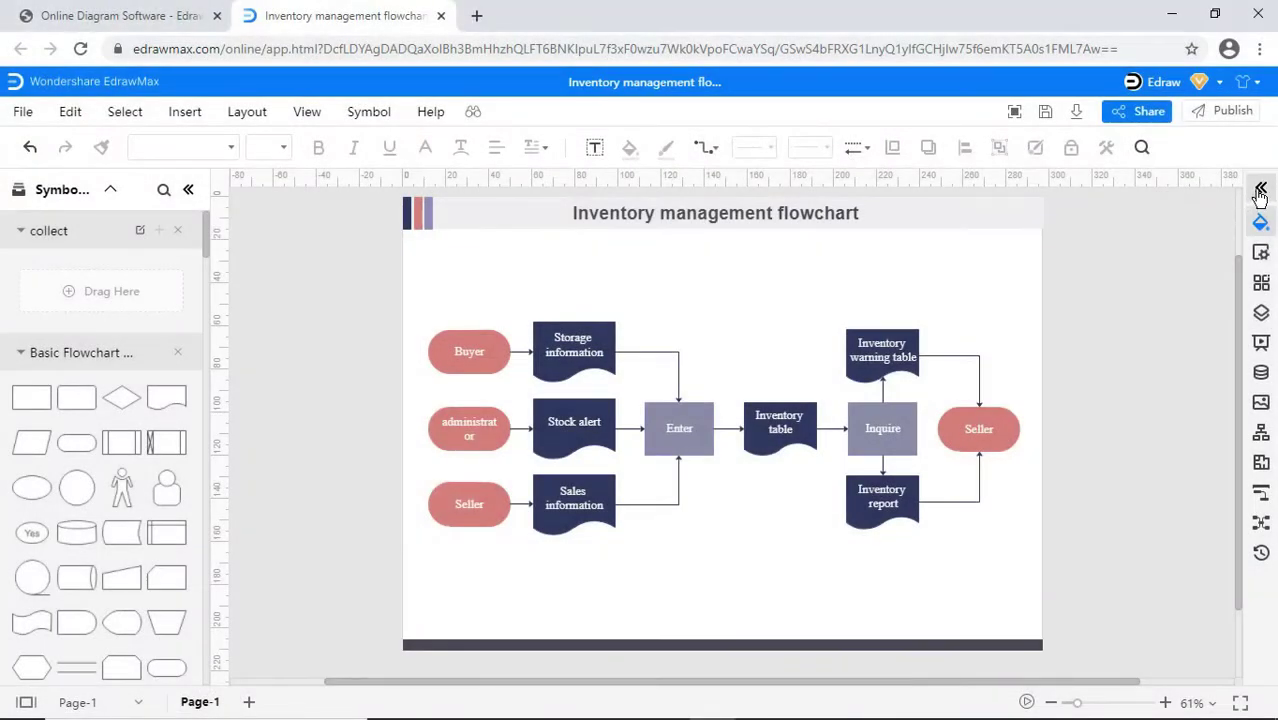
- Give the Inventory warning table a navy fill with -78% shade and 46% transparency
{"action": "left_click", "coordinate": [1260, 191]}
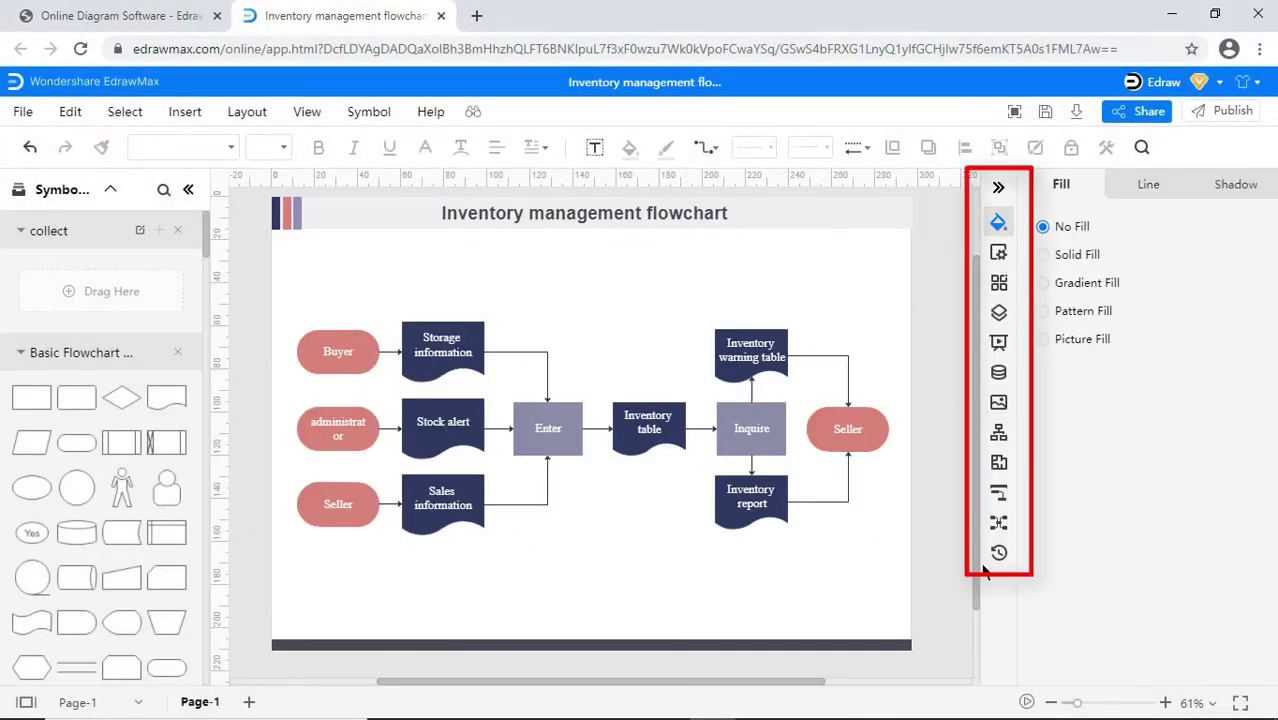
{"action": "left_click", "coordinate": [740, 345]}
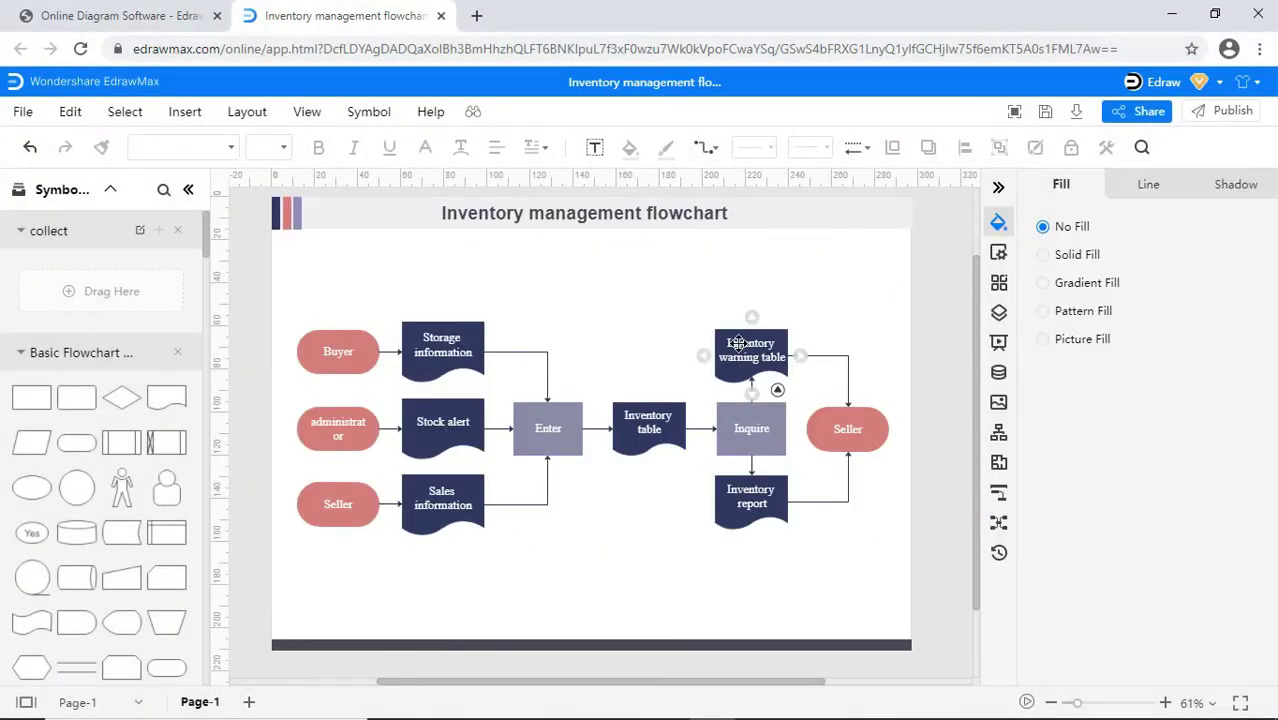
{"action": "left_click", "coordinate": [1046, 255]}
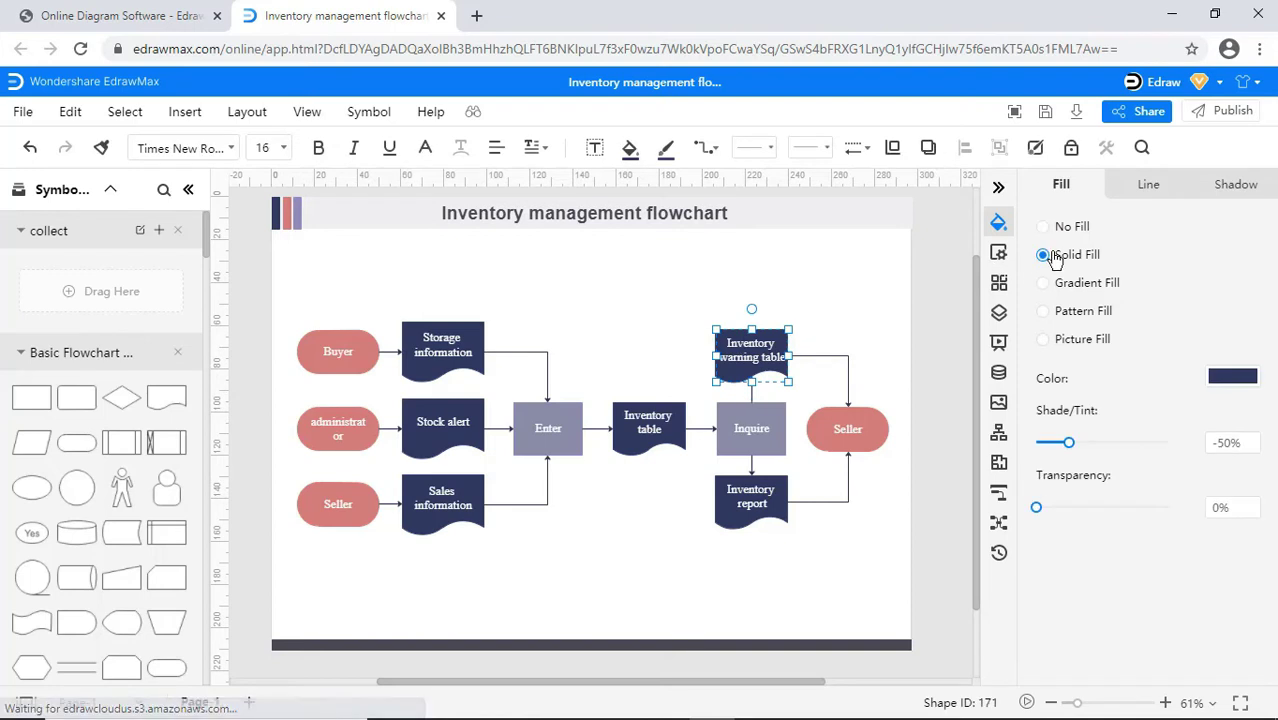
{"action": "left_click", "coordinate": [1240, 380]}
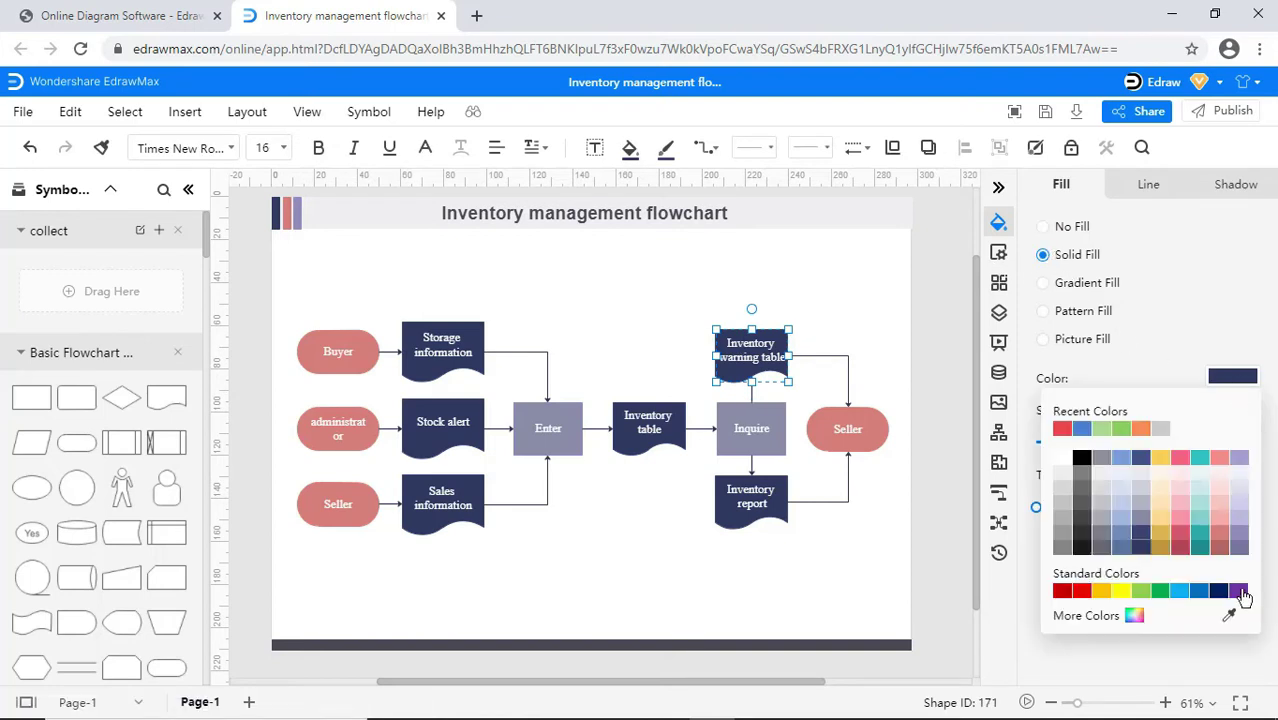
{"action": "left_click", "coordinate": [1236, 362]}
{"action": "mouse_move", "coordinate": [1069, 440]}
{"action": "left_mouse_down"}
{"action": "mouse_move", "coordinate": [1107, 443]}
{"action": "mouse_move", "coordinate": [1050, 443]}
{"action": "left_mouse_up"}
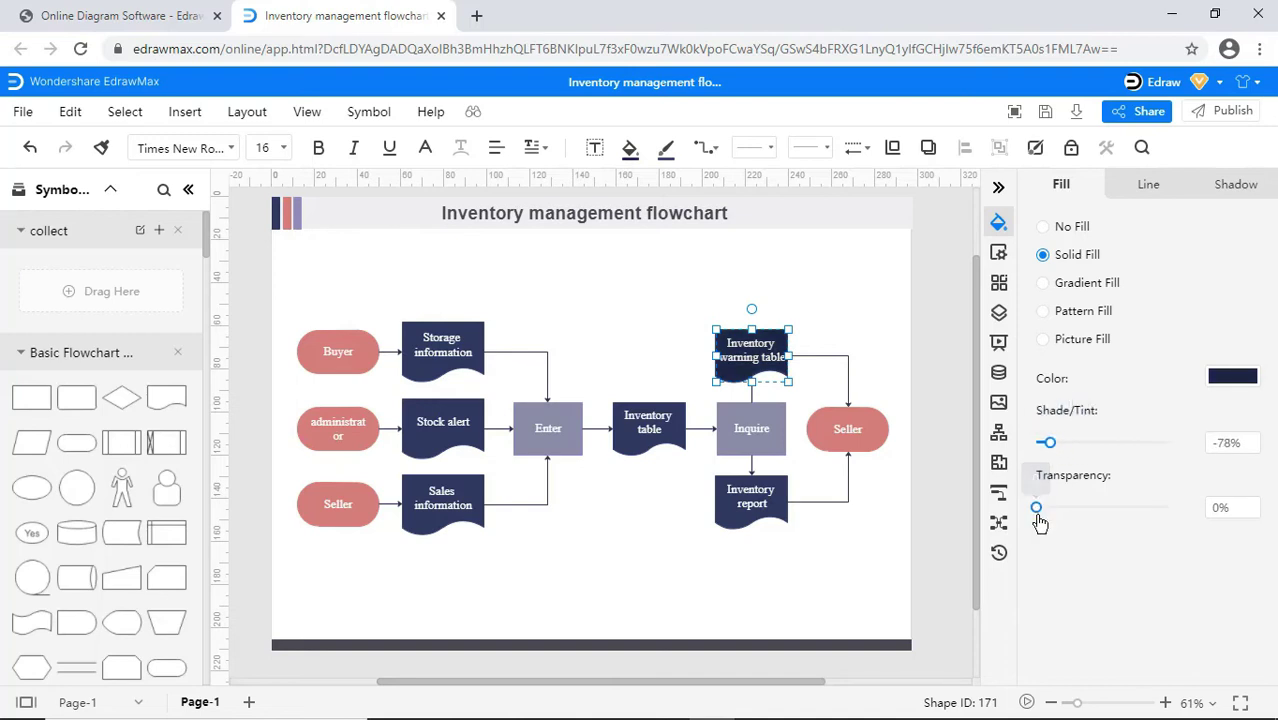
{"action": "left_click_drag", "start_coordinate": [1036, 509], "coordinate": [1115, 551]}
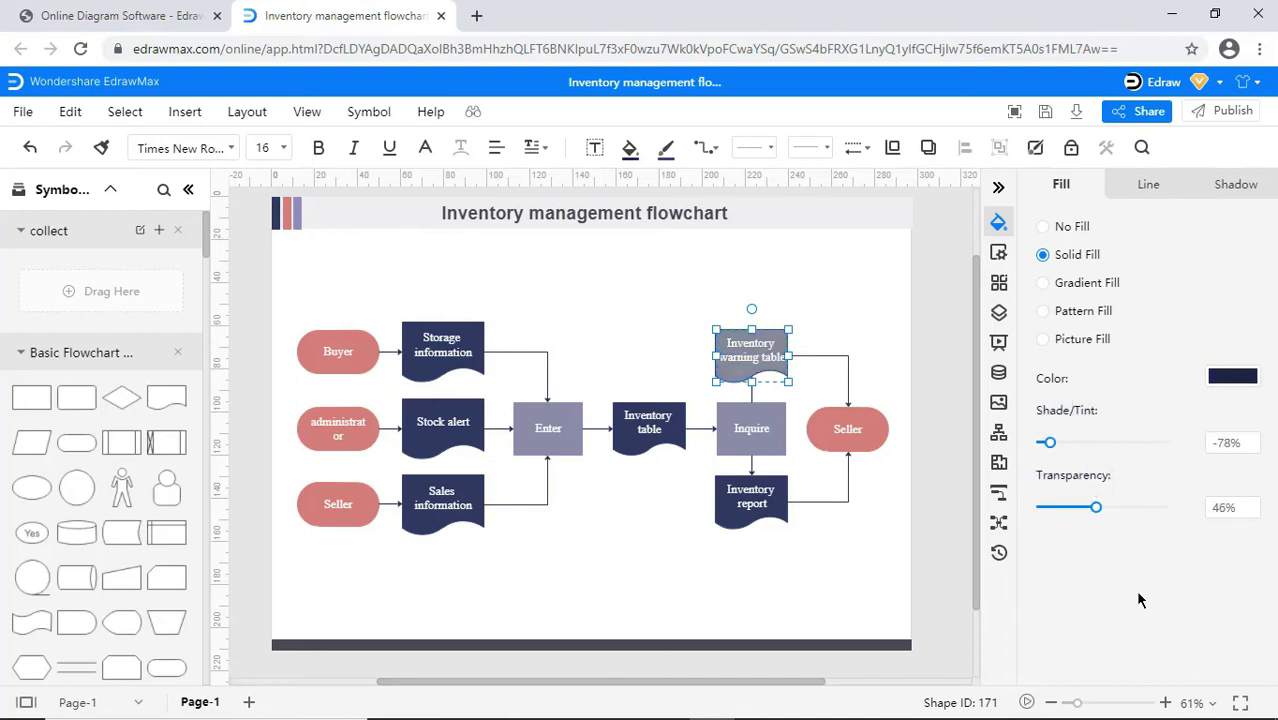
- Make the shape's outline light pink with 30% shade/tint
{"action": "left_click", "coordinate": [1148, 200]}
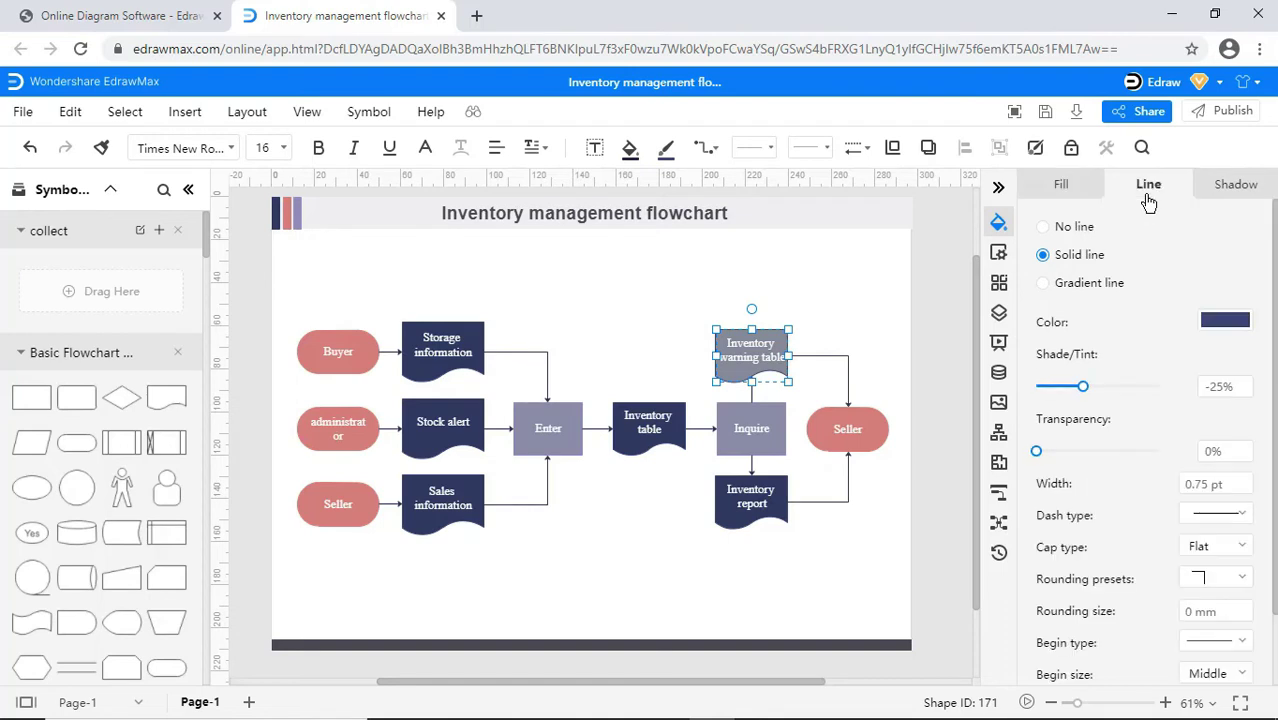
{"action": "left_click", "coordinate": [1238, 321]}
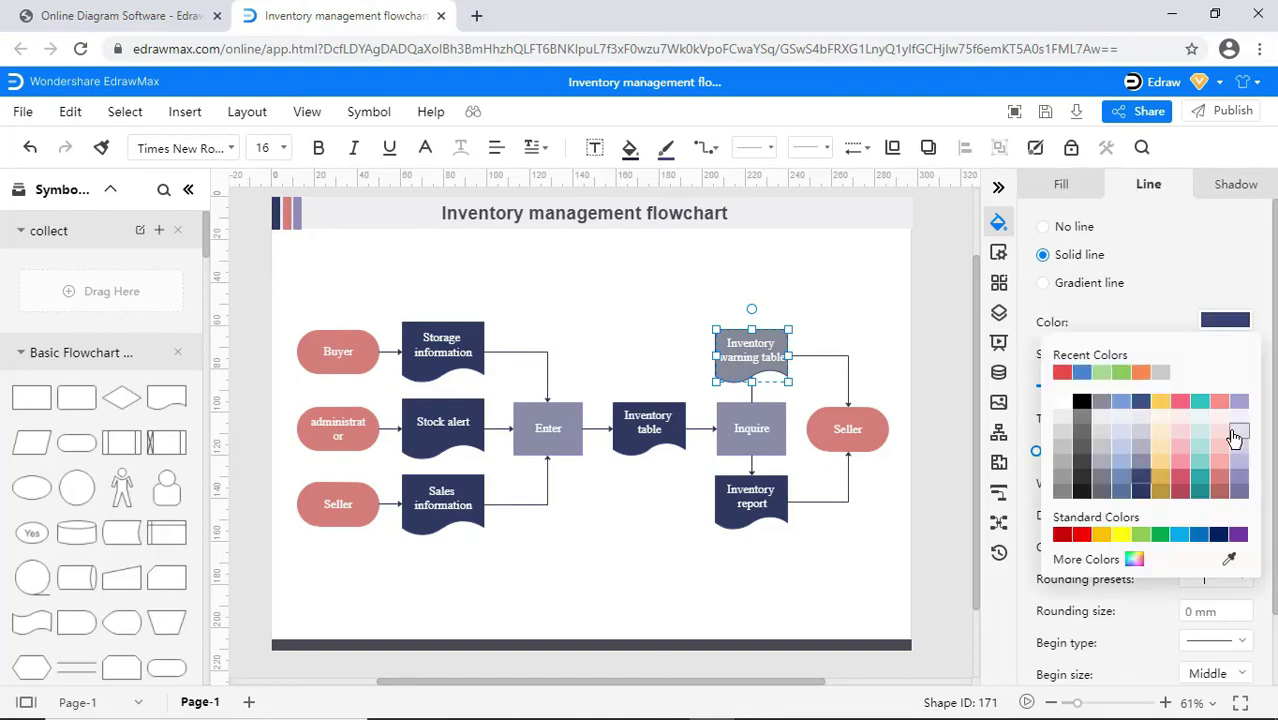
{"action": "left_click", "coordinate": [1182, 449]}
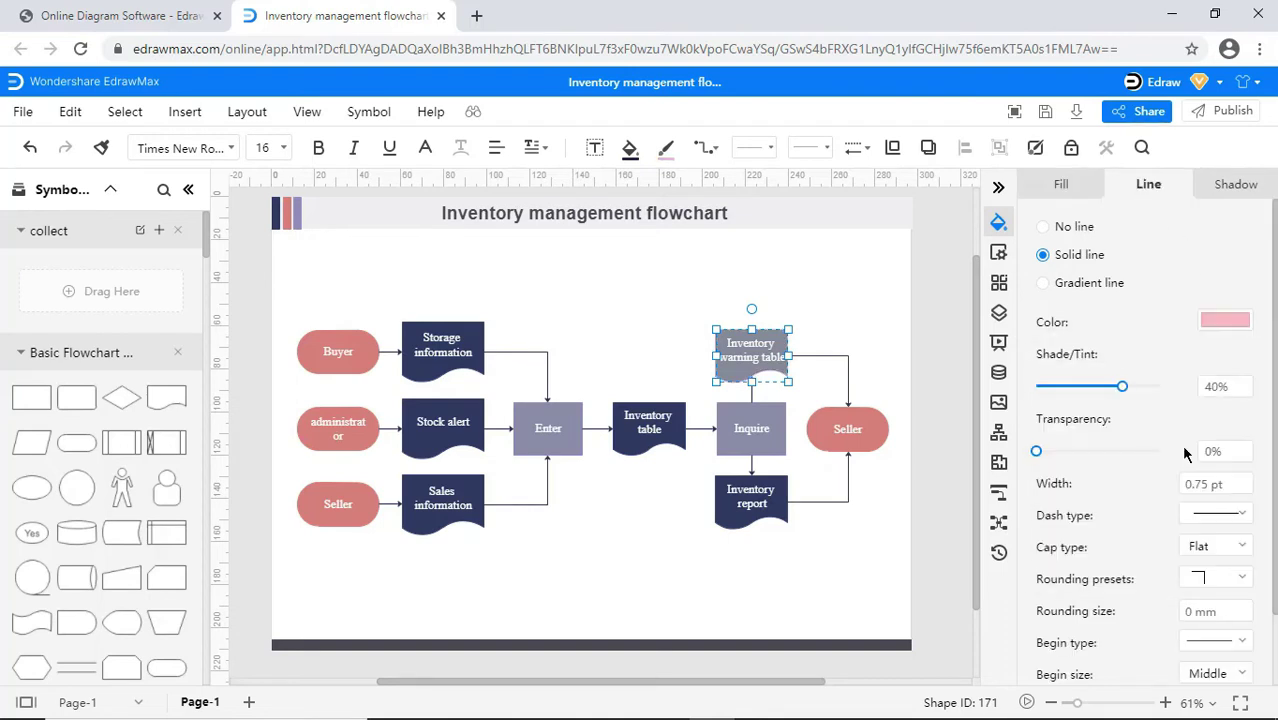
{"action": "mouse_move", "coordinate": [1121, 386]}
{"action": "left_mouse_down"}
{"action": "mouse_move", "coordinate": [1078, 388]}
{"action": "mouse_move", "coordinate": [1117, 391]}
{"action": "left_mouse_up"}
{"action": "scroll", "coordinate": [1276, 565], "scroll_direction": "down", "scroll_amount": 1}
{"action": "scroll", "coordinate": [1276, 565], "scroll_direction": "down", "scroll_amount": 1}
{"action": "scroll", "coordinate": [1272, 575], "scroll_direction": "up", "scroll_amount": 2}
- Open the Page settings and browse the predefined page sizes, keeping A4
{"action": "left_click", "coordinate": [1000, 254]}
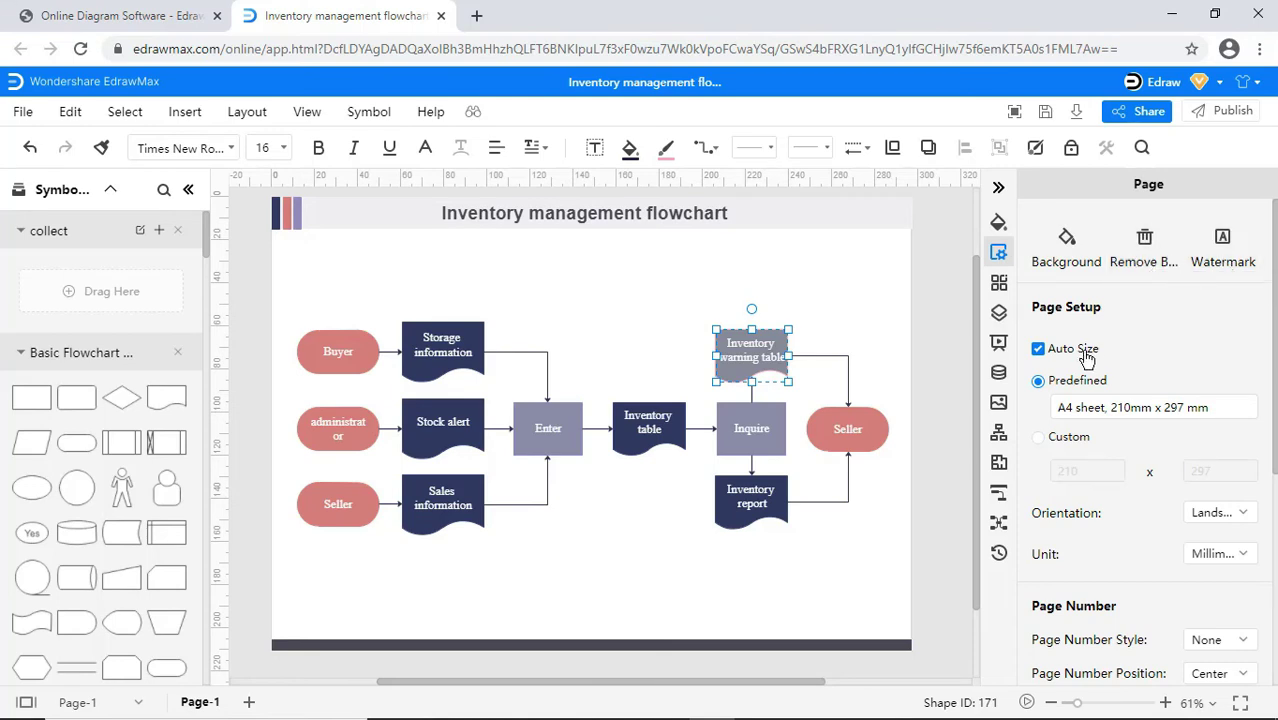
{"action": "left_click", "coordinate": [1210, 410]}
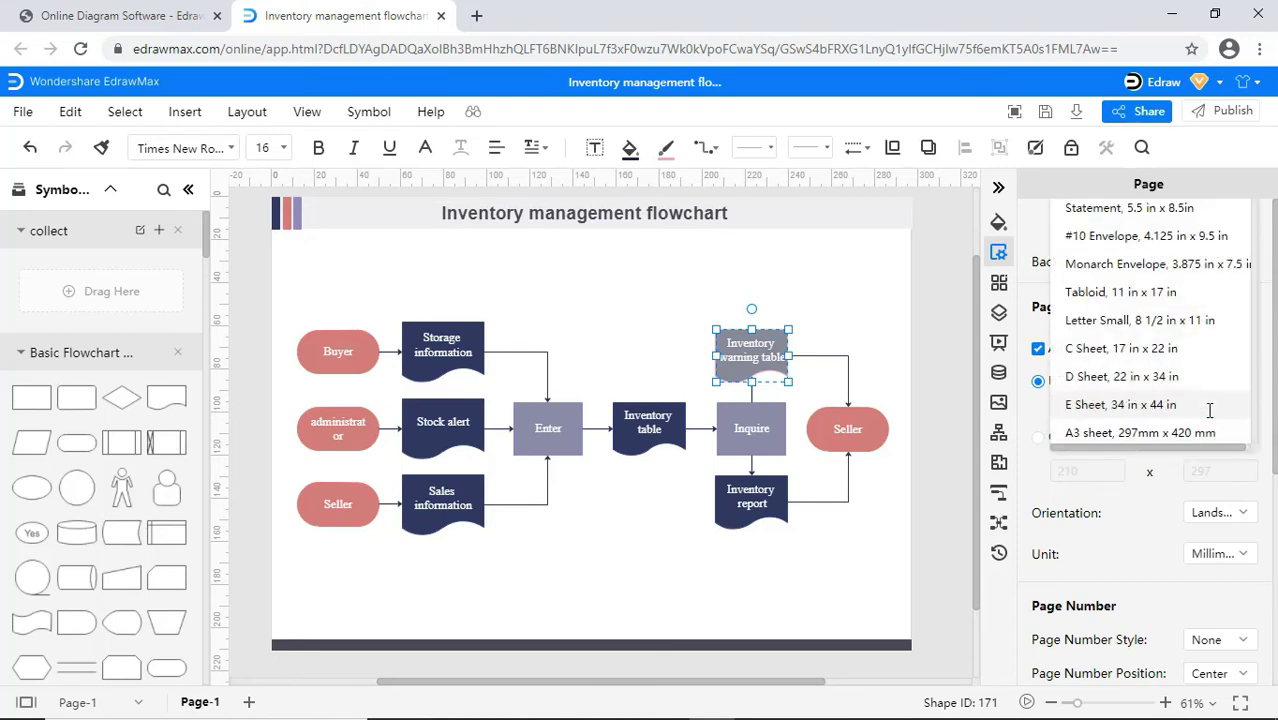
{"action": "scroll", "coordinate": [1218, 363], "scroll_direction": "up", "scroll_amount": 3}
{"action": "scroll", "coordinate": [1218, 363], "scroll_direction": "down", "scroll_amount": 10}
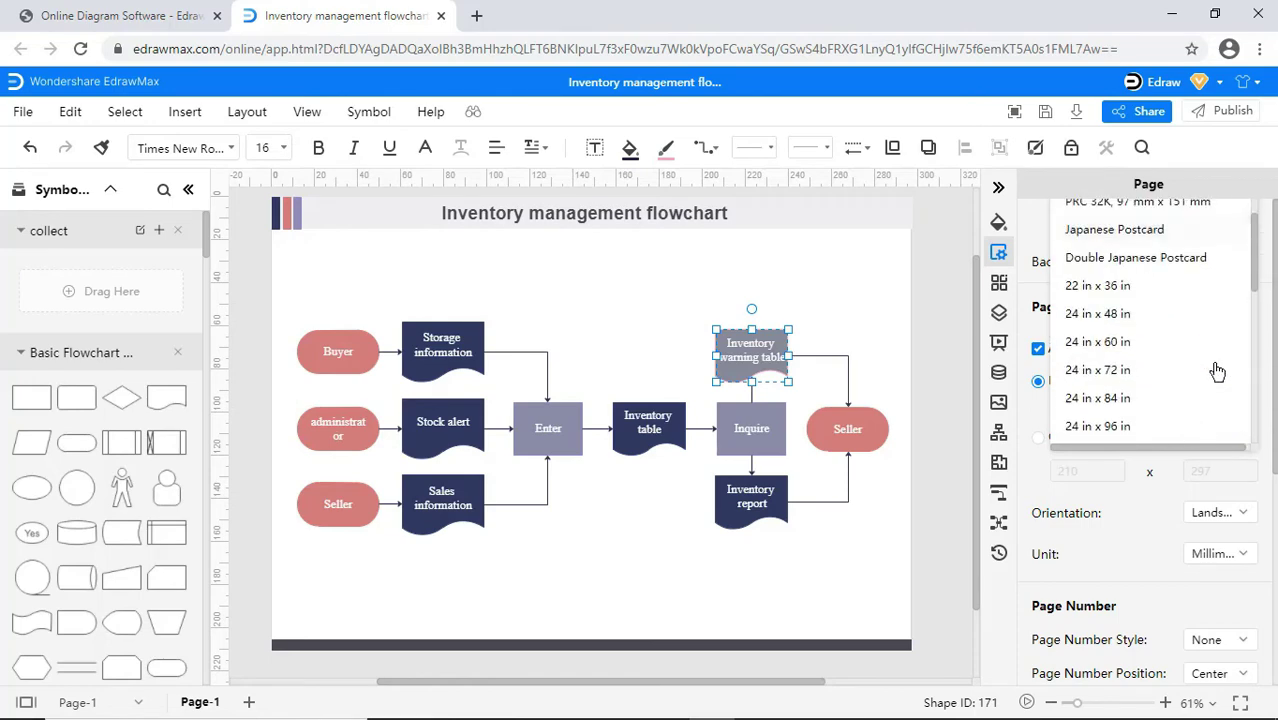
{"action": "scroll", "coordinate": [1218, 391], "scroll_direction": "up", "scroll_amount": 10}
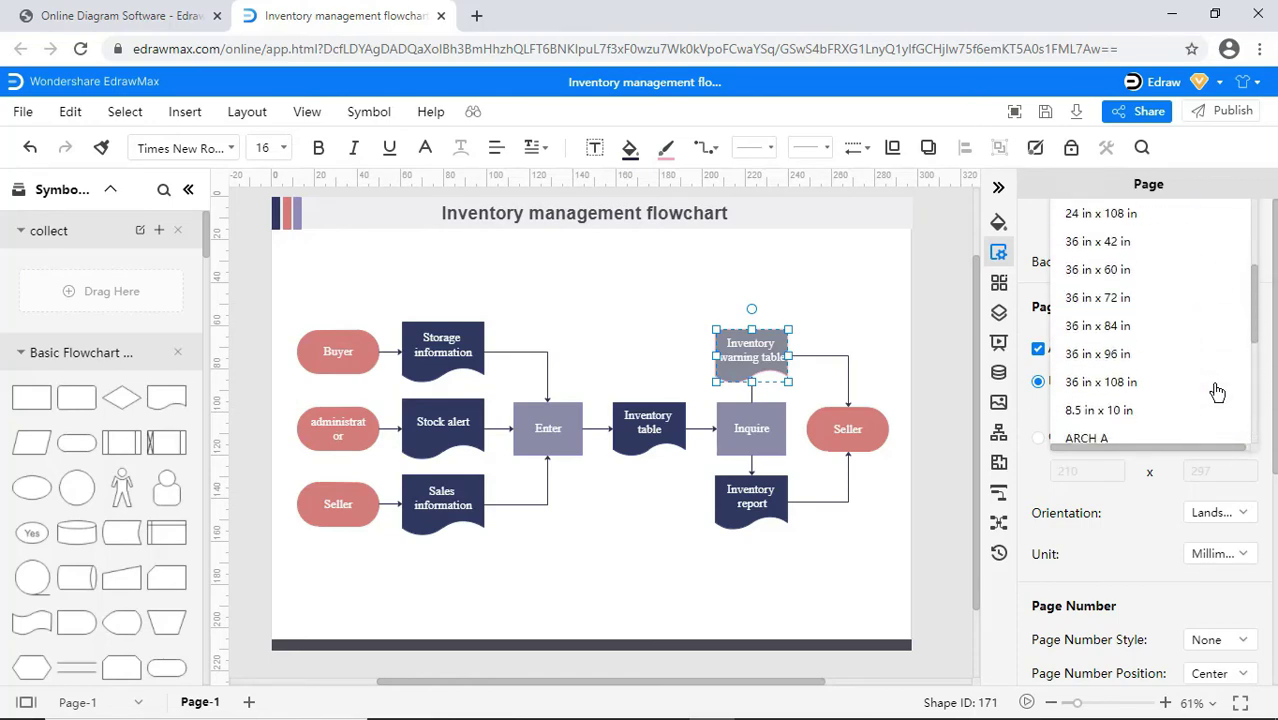
{"action": "left_click", "coordinate": [1265, 458]}
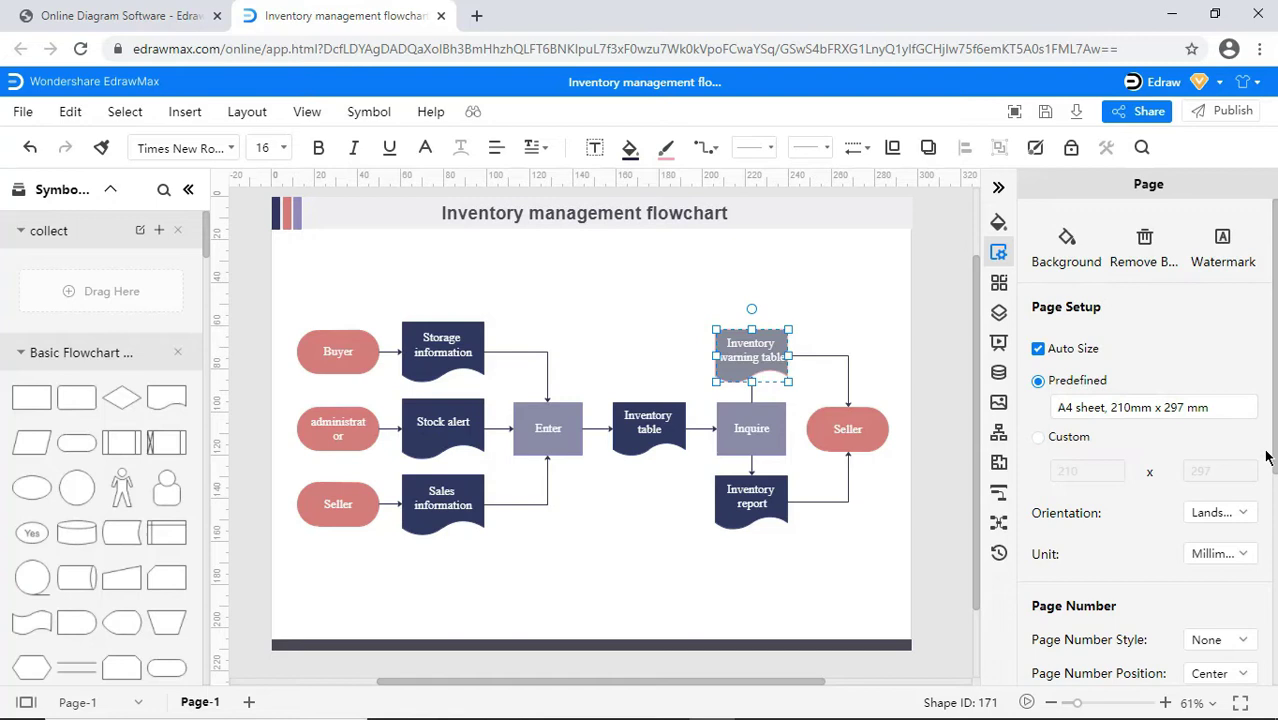
{"action": "left_click_drag", "start_coordinate": [1274, 435], "coordinate": [1270, 688]}
{"action": "scroll", "coordinate": [1270, 615], "scroll_direction": "up", "scroll_amount": 5}
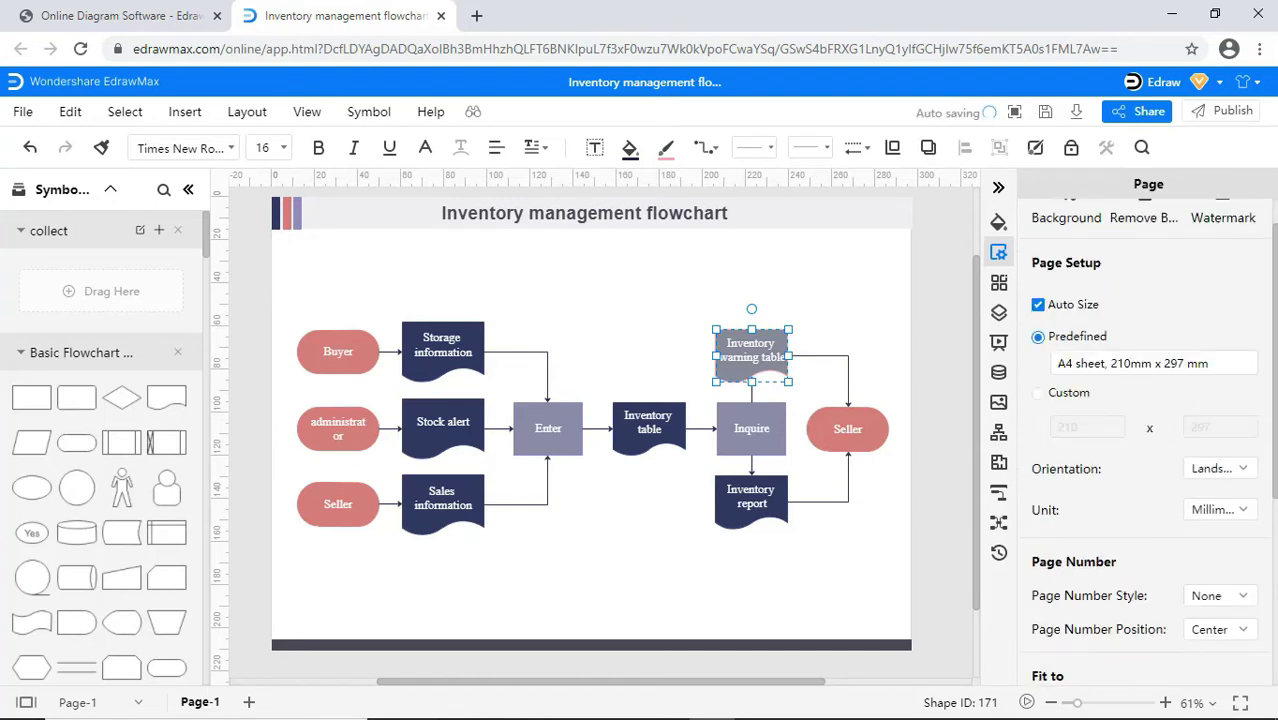
- Apply the Placid colour scheme to the flowchart from the Theme panel
{"action": "left_click", "coordinate": [1003, 285]}
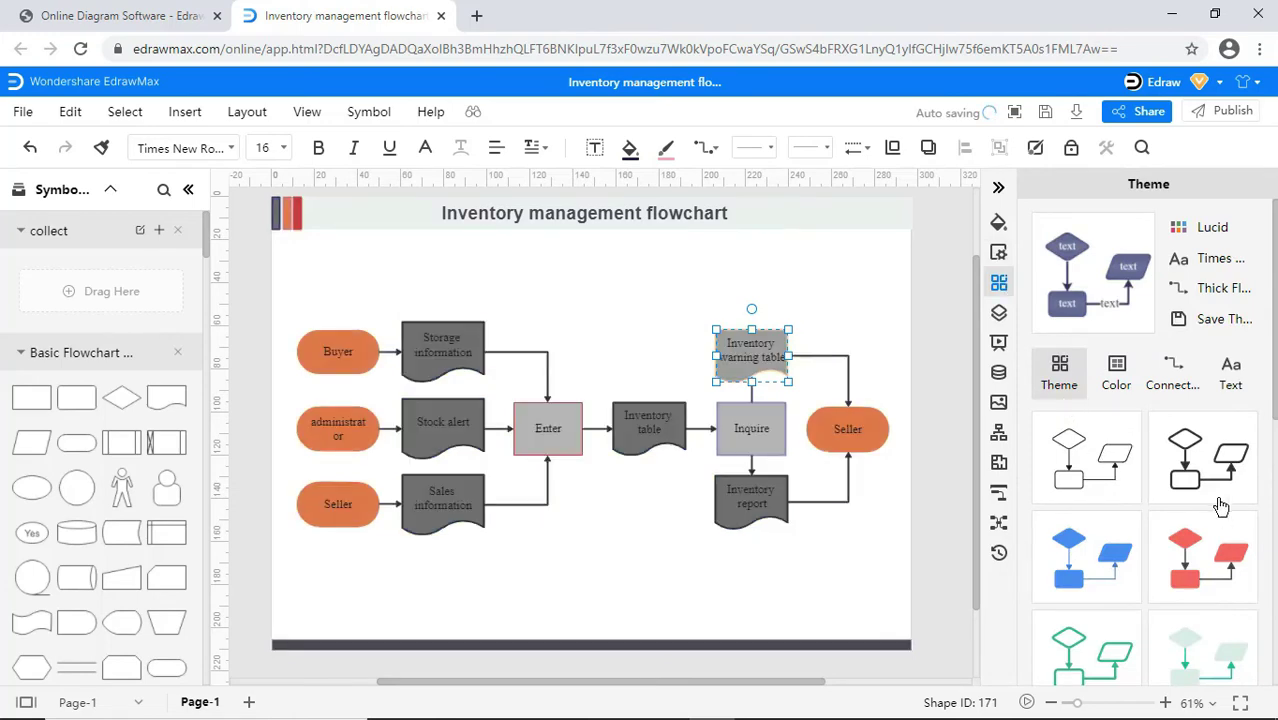
{"action": "scroll", "coordinate": [1210, 560], "scroll_direction": "down", "scroll_amount": 3}
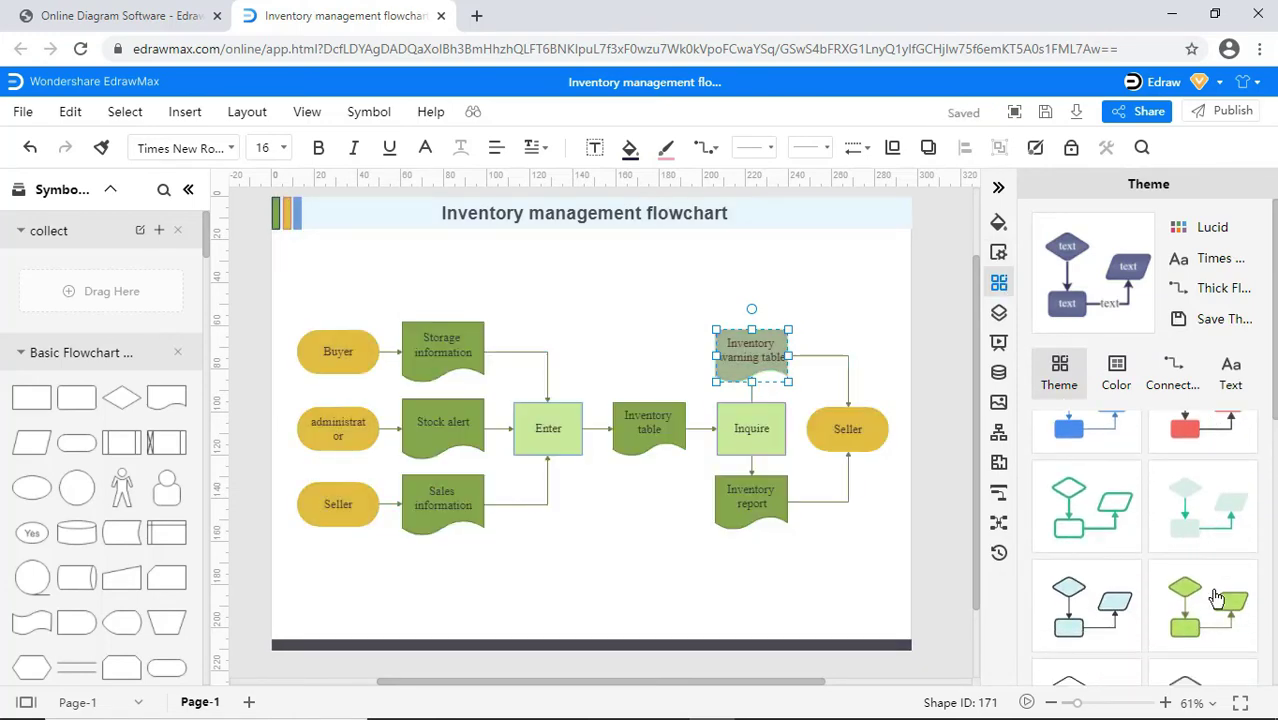
{"action": "left_click", "coordinate": [1118, 385]}
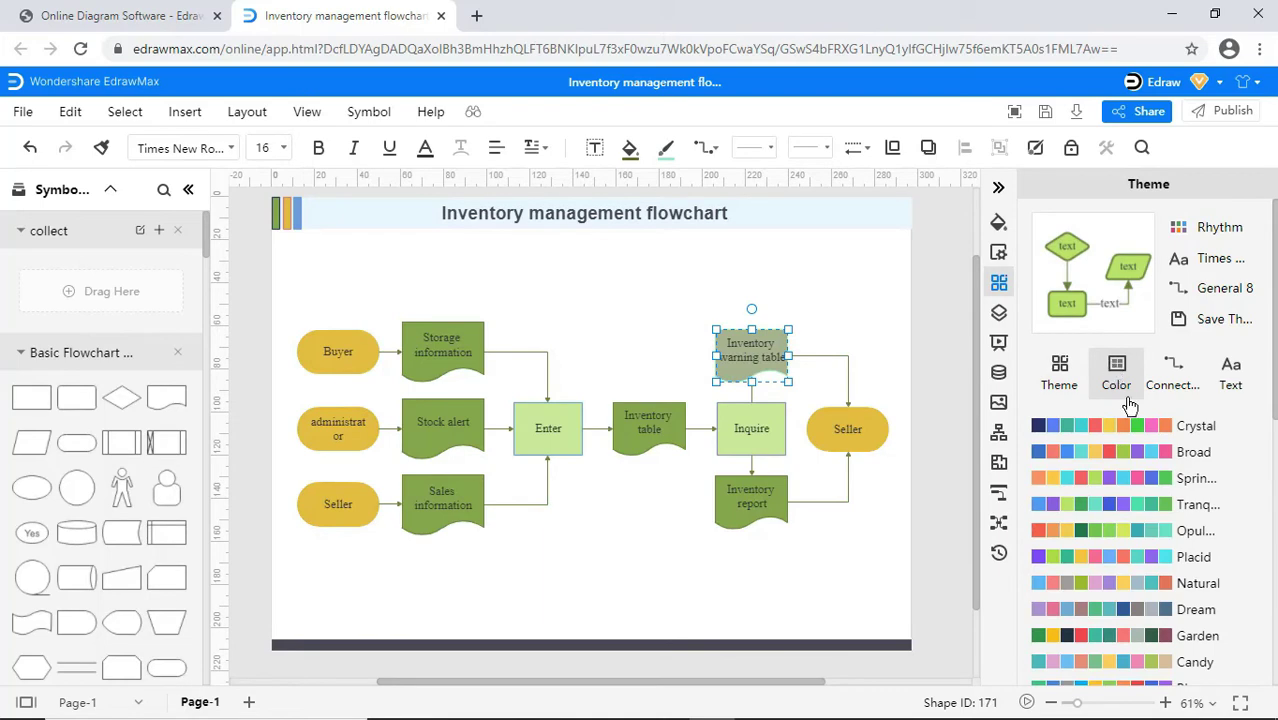
{"action": "left_click", "coordinate": [1250, 565]}
- Set the theme text to the bold Times New Roman preset
{"action": "left_click", "coordinate": [1173, 380]}
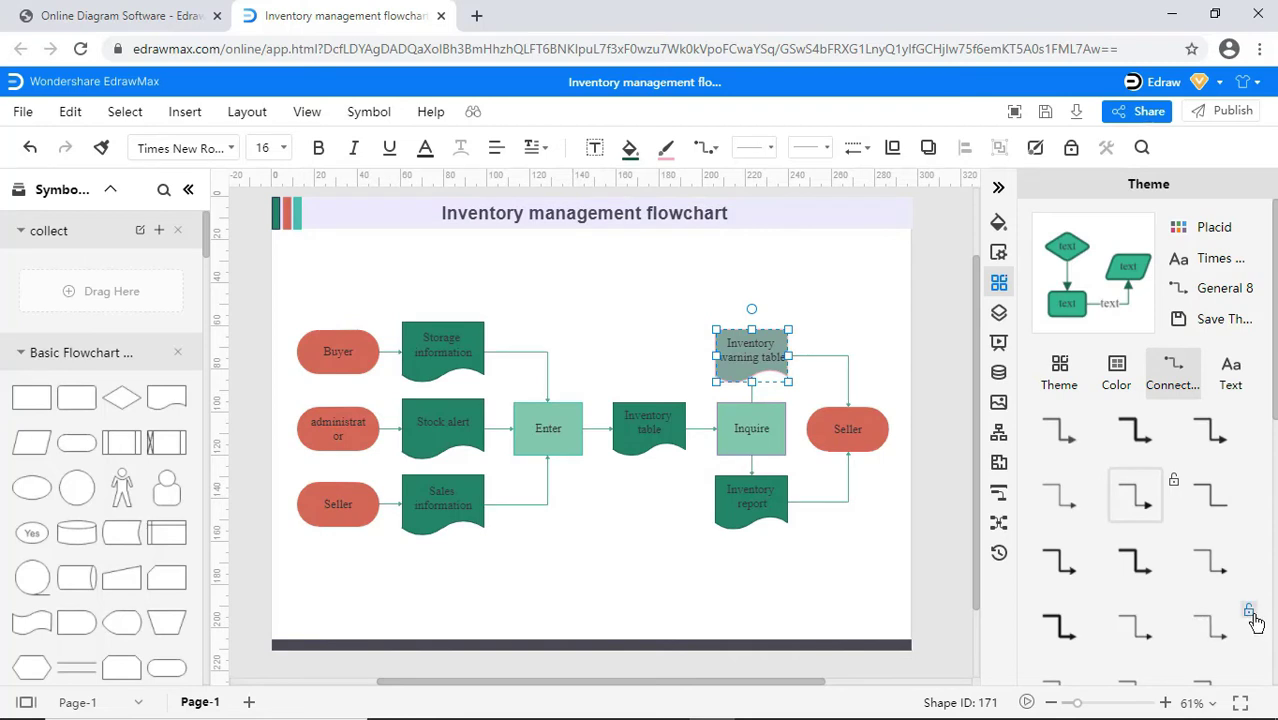
{"action": "left_click", "coordinate": [1231, 378]}
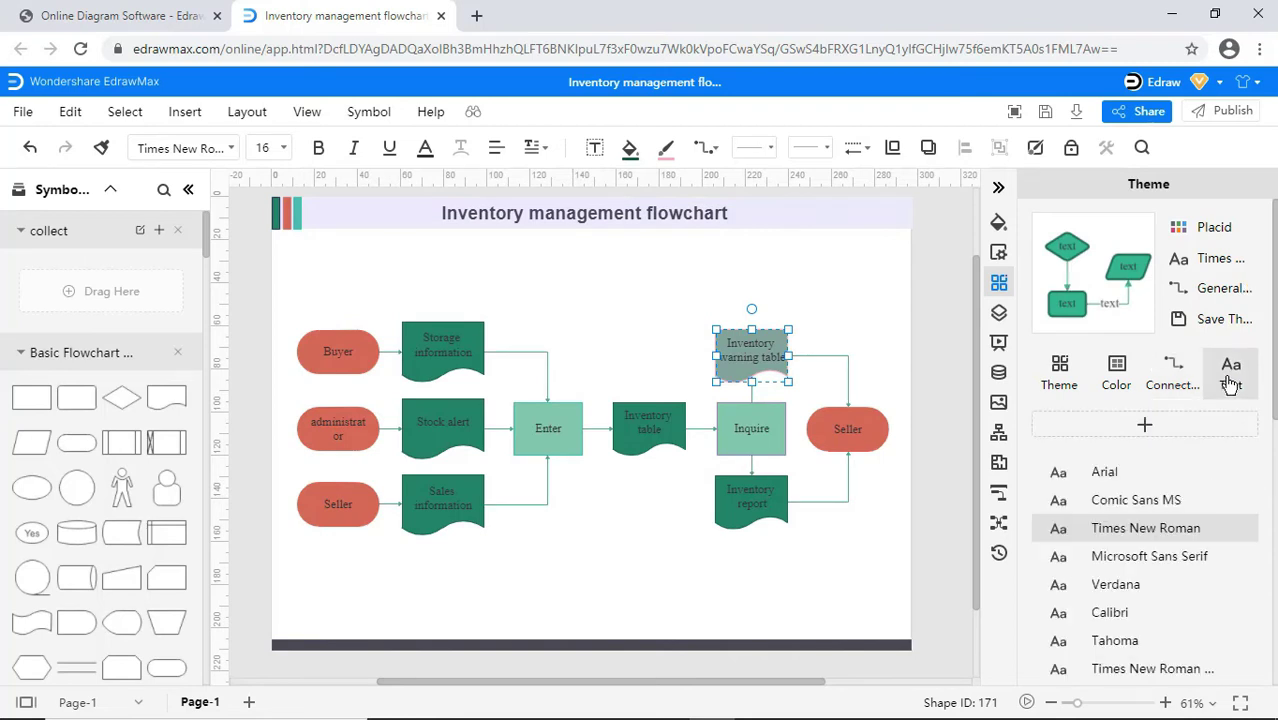
{"action": "scroll", "coordinate": [1176, 636], "scroll_direction": "down", "scroll_amount": 2}
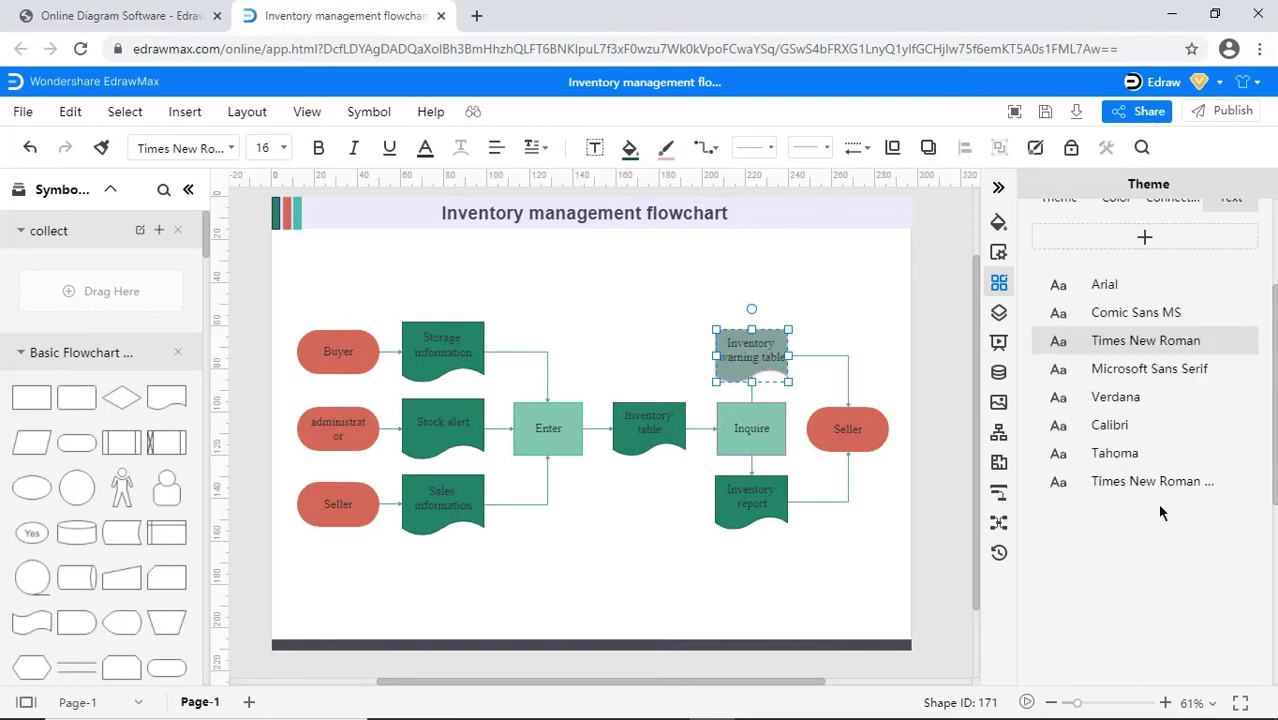
{"action": "left_click", "coordinate": [1245, 488]}
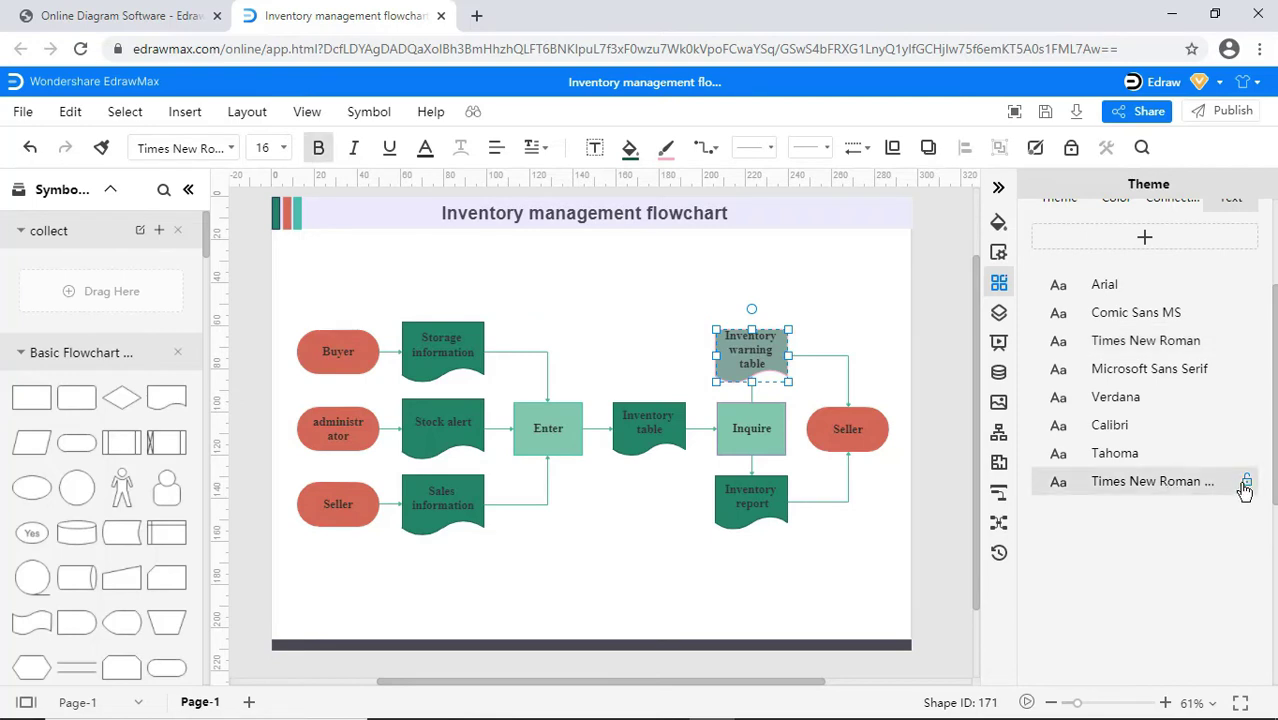
{"action": "scroll", "coordinate": [1245, 488], "scroll_direction": "up", "scroll_amount": 2}
- Browse the Layers, Slides, Data, Image, Org Chart, Floor Plan, Gantt and Mind Map panels, ending at Historical Version
{"action": "left_click", "coordinate": [1000, 314]}
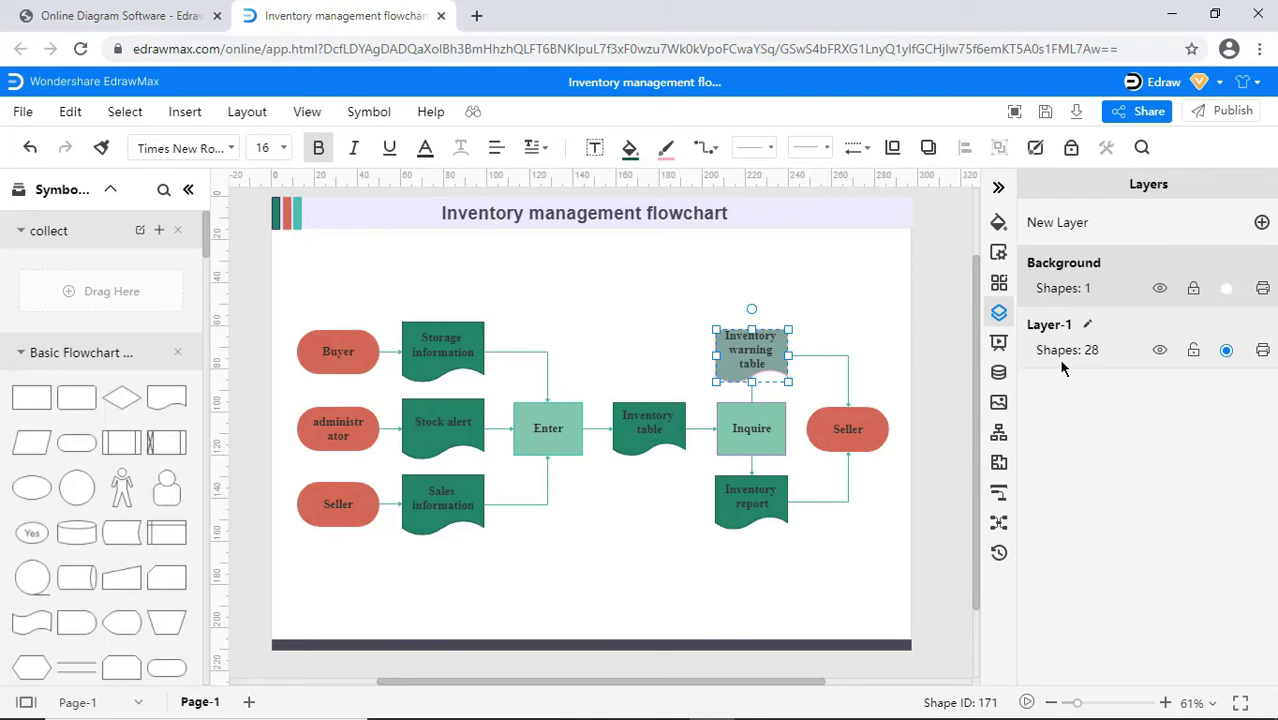
{"action": "left_click", "coordinate": [999, 342]}
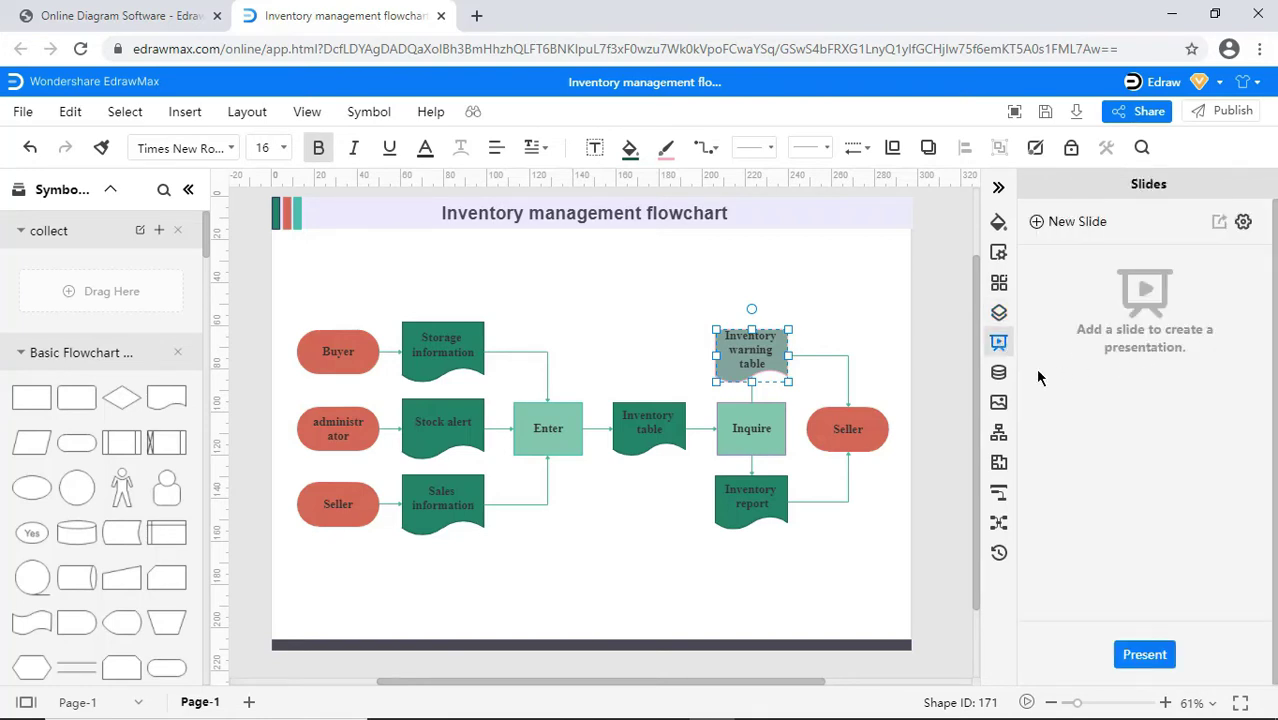
{"action": "left_click", "coordinate": [999, 373]}
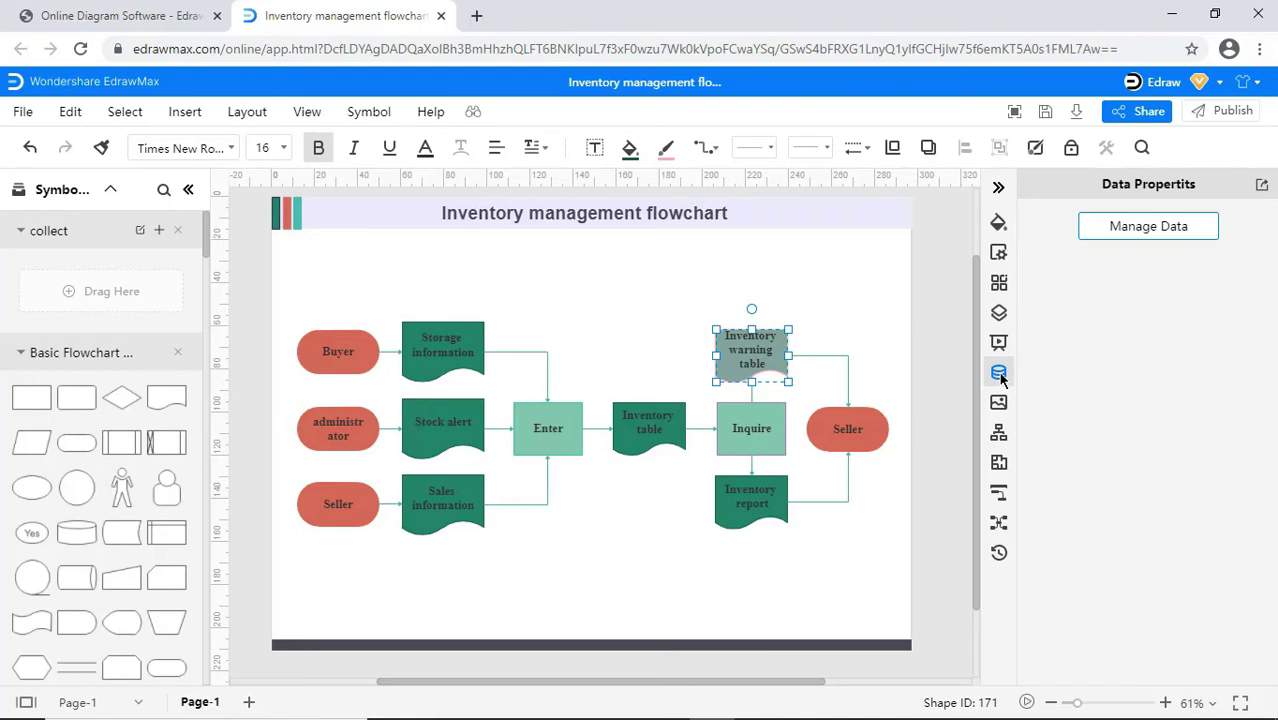
{"action": "left_click", "coordinate": [999, 403]}
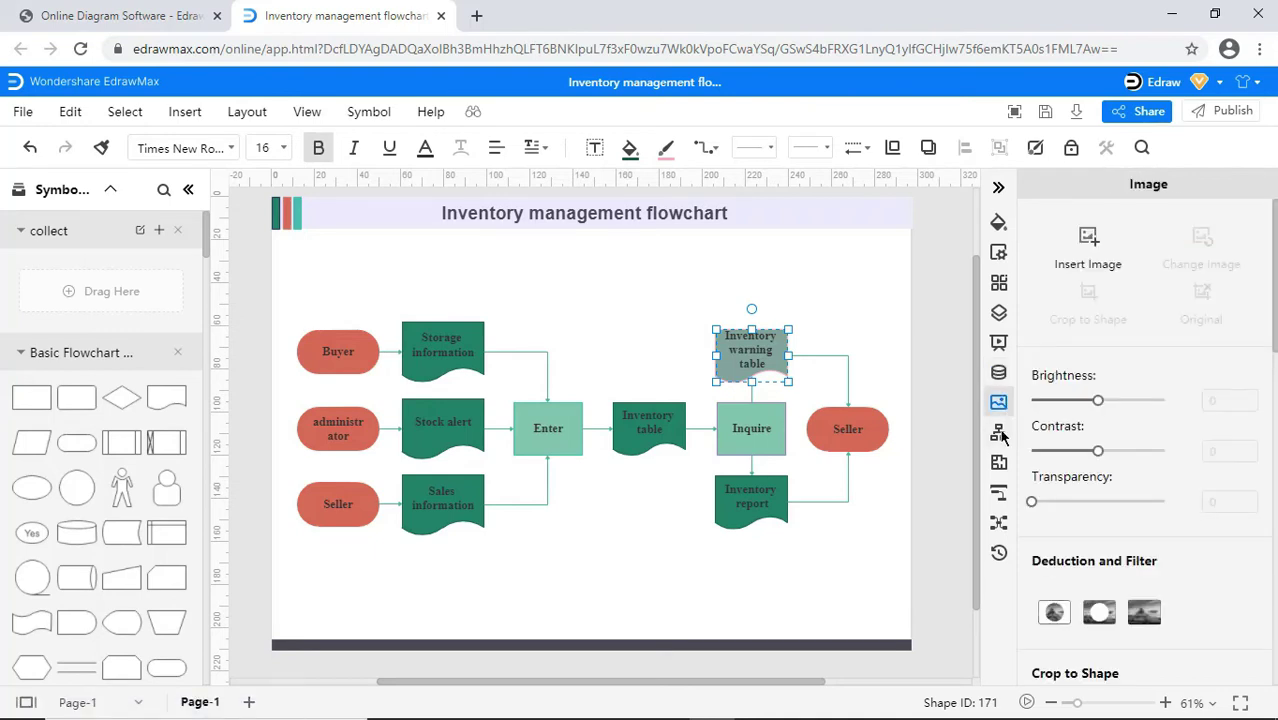
{"action": "left_click", "coordinate": [999, 433]}
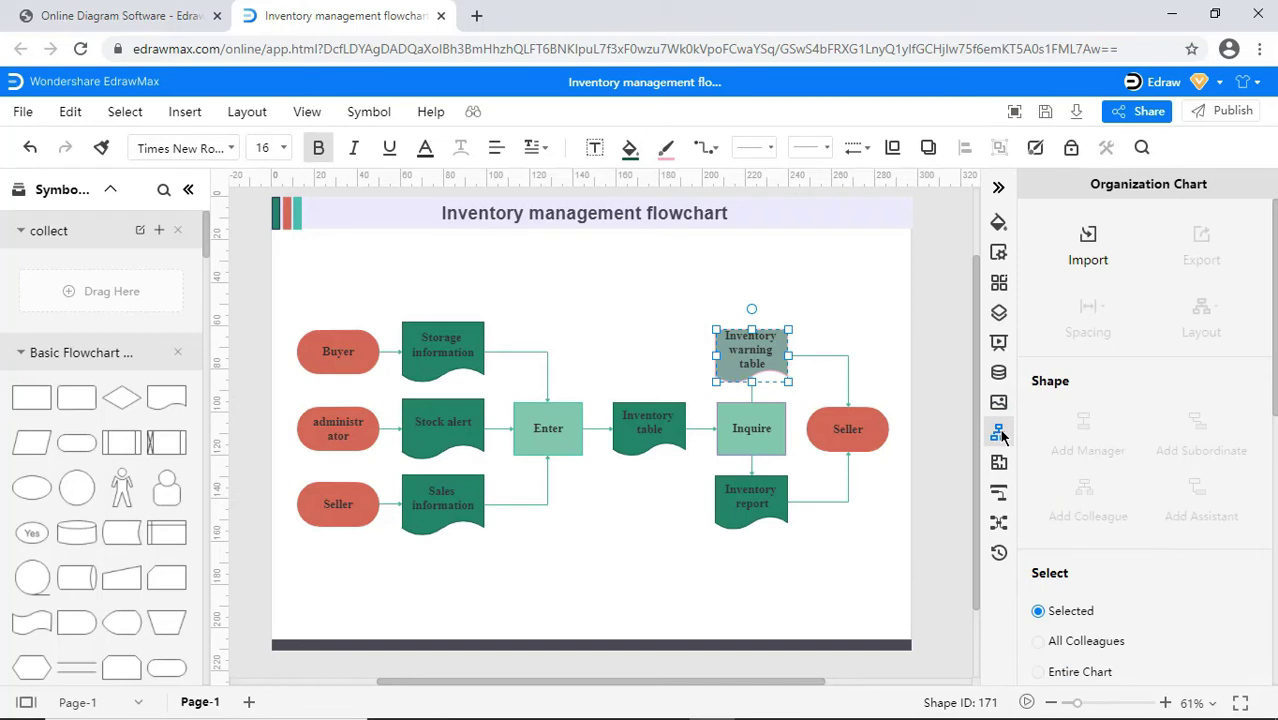
{"action": "left_click", "coordinate": [999, 463]}
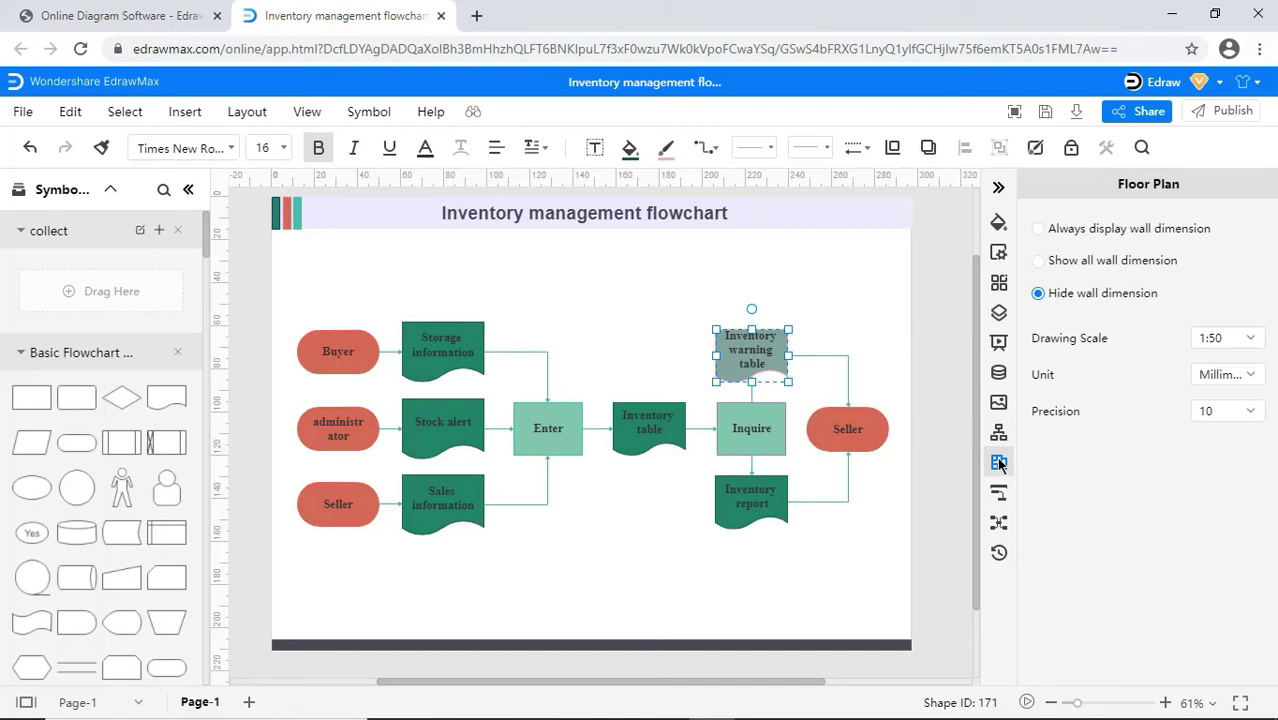
{"action": "left_click", "coordinate": [1000, 493]}
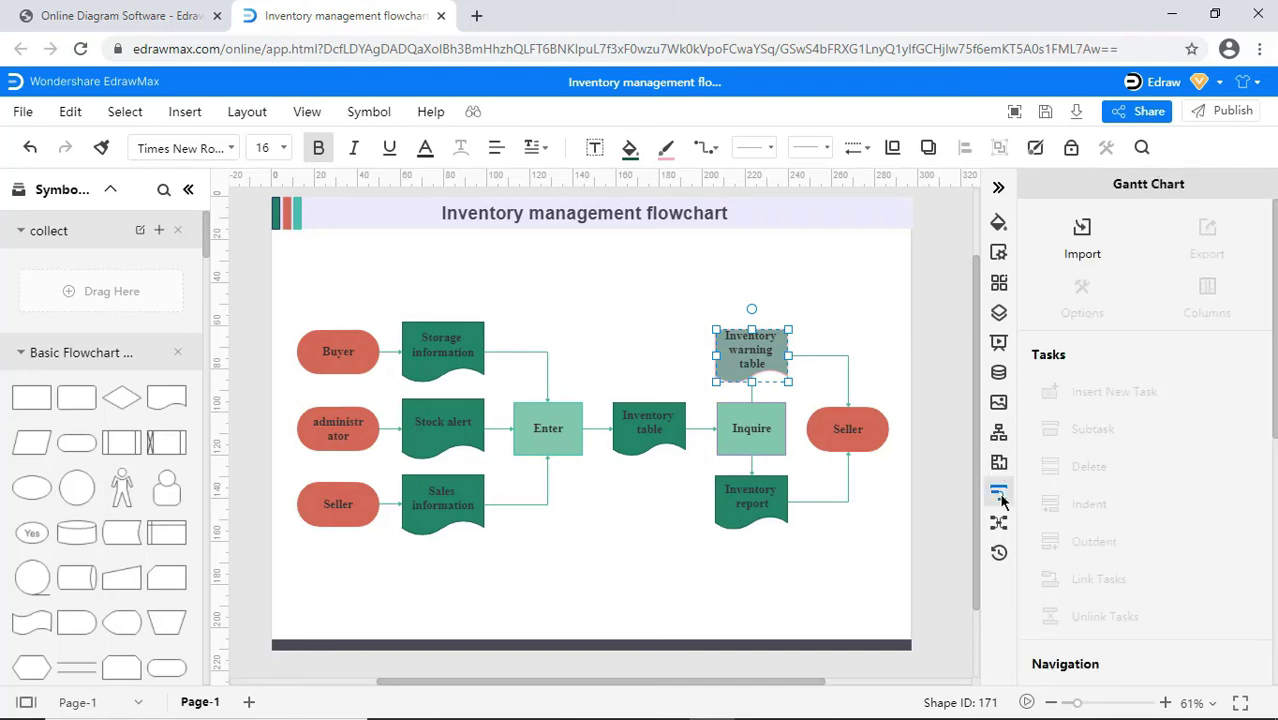
{"action": "left_click", "coordinate": [998, 522]}
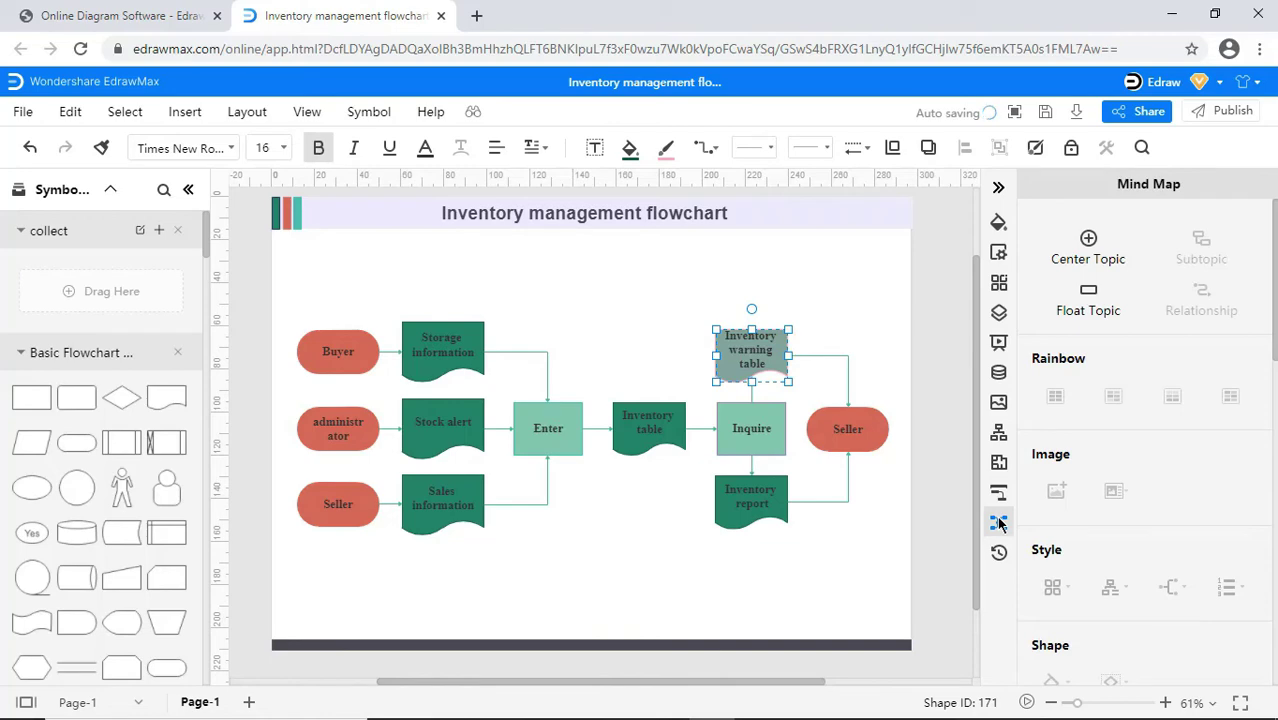
{"action": "left_click", "coordinate": [996, 553]}
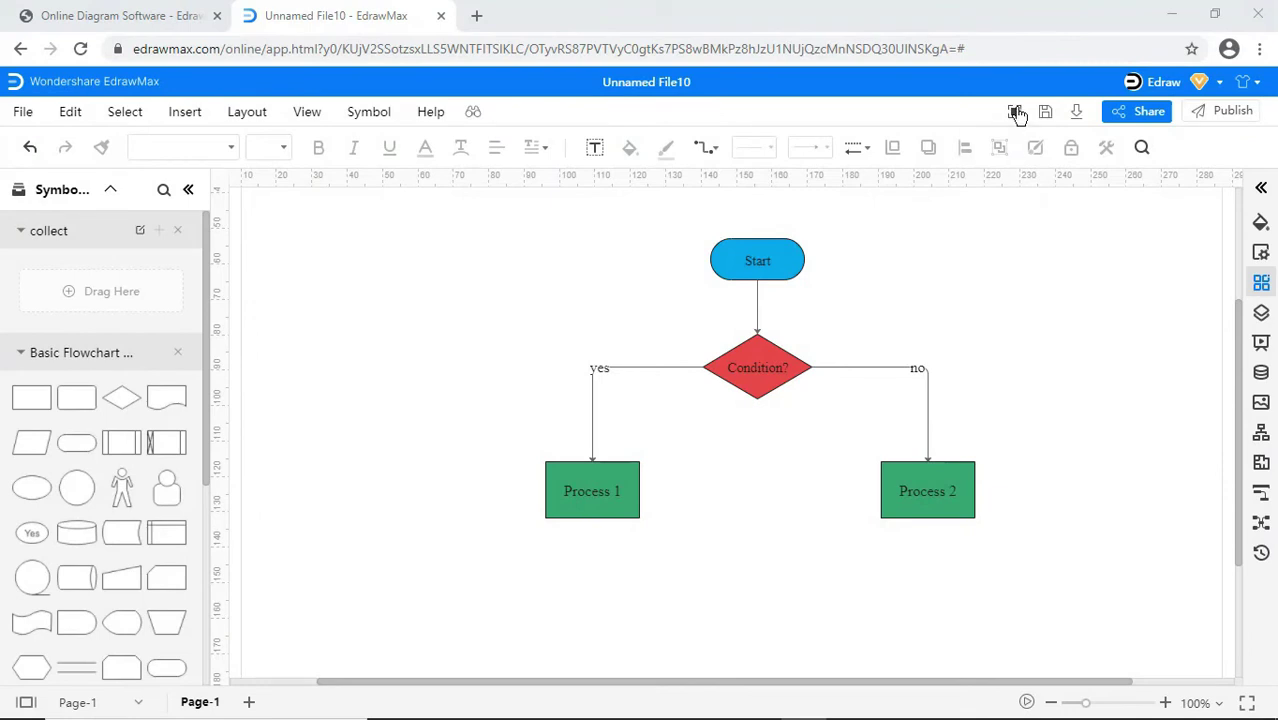
- Try full-screen view, exit it, and save Unnamed File10
{"action": "left_click", "coordinate": [1014, 111]}
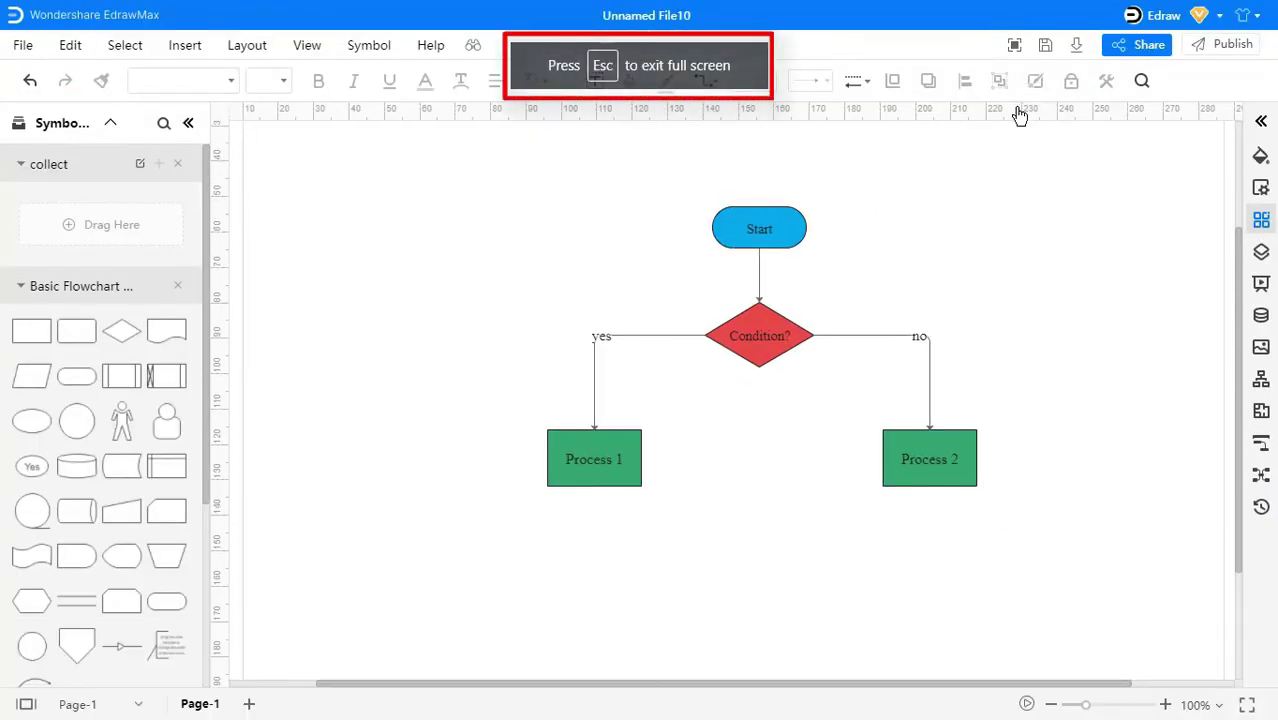
{"action": "key", "text": "Escape"}
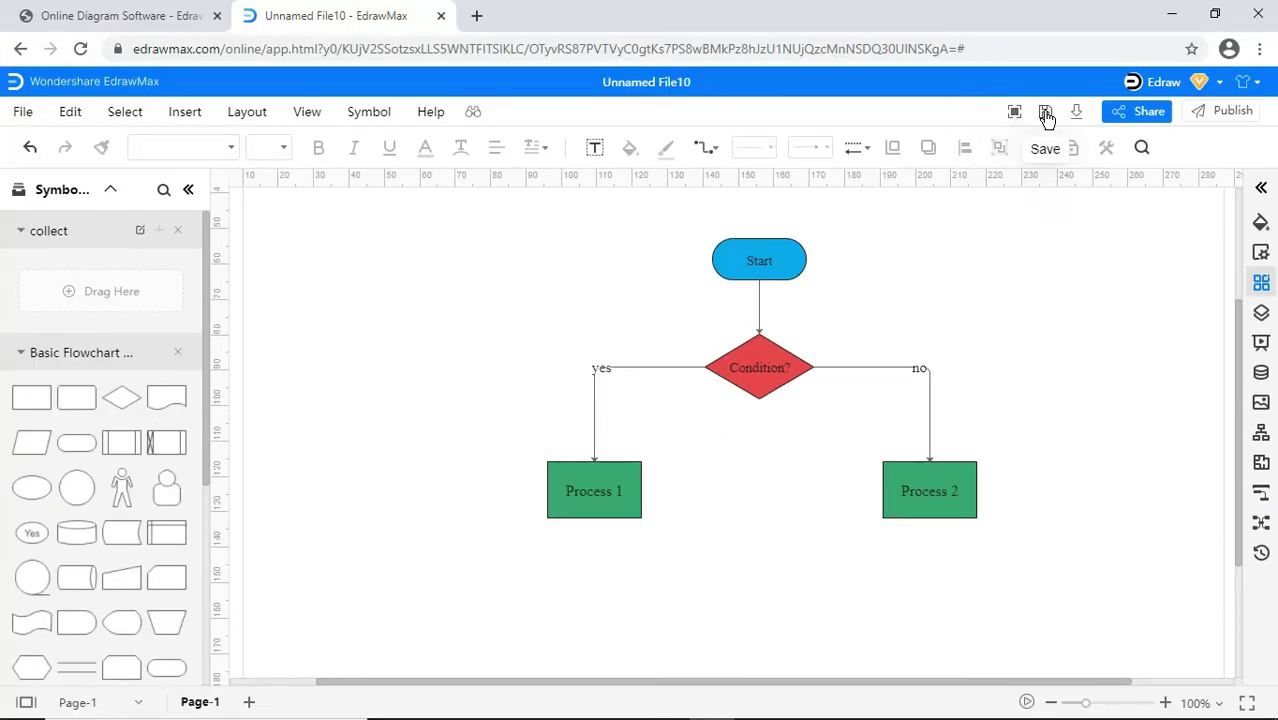
{"action": "left_click", "coordinate": [1046, 113]}
{"action": "left_click", "coordinate": [1138, 112]}
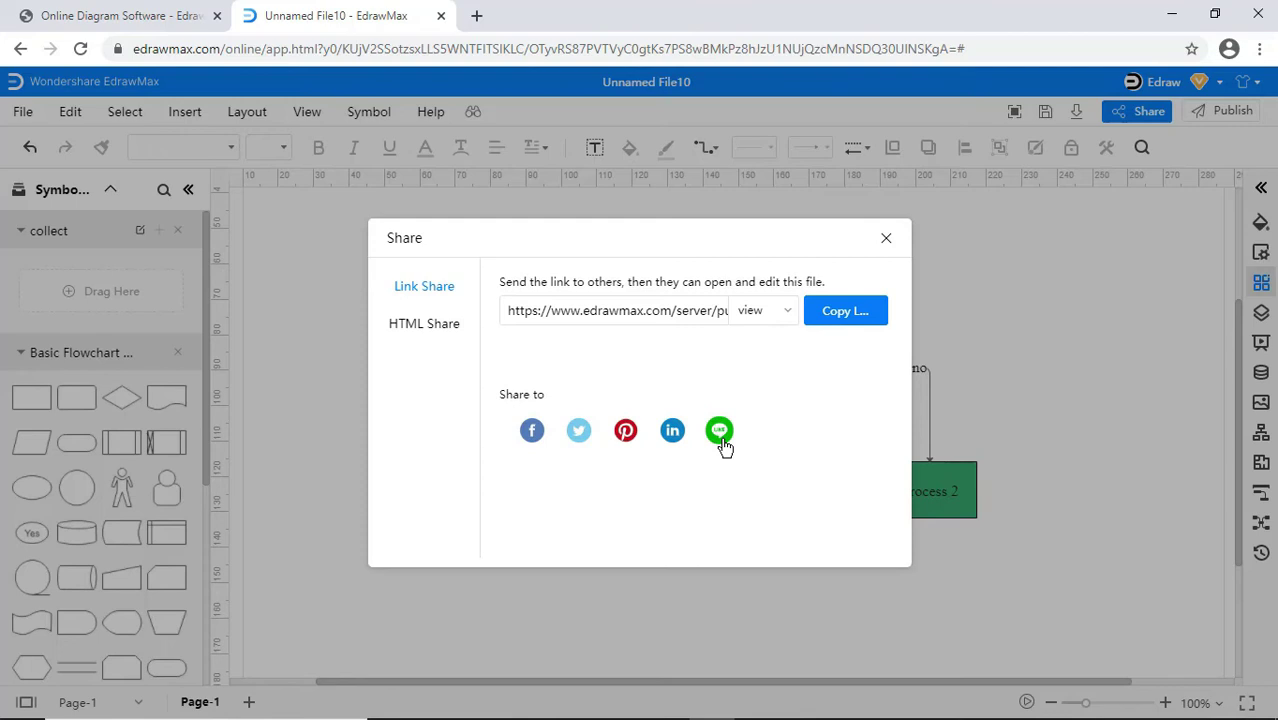
{"action": "left_click", "coordinate": [447, 332]}
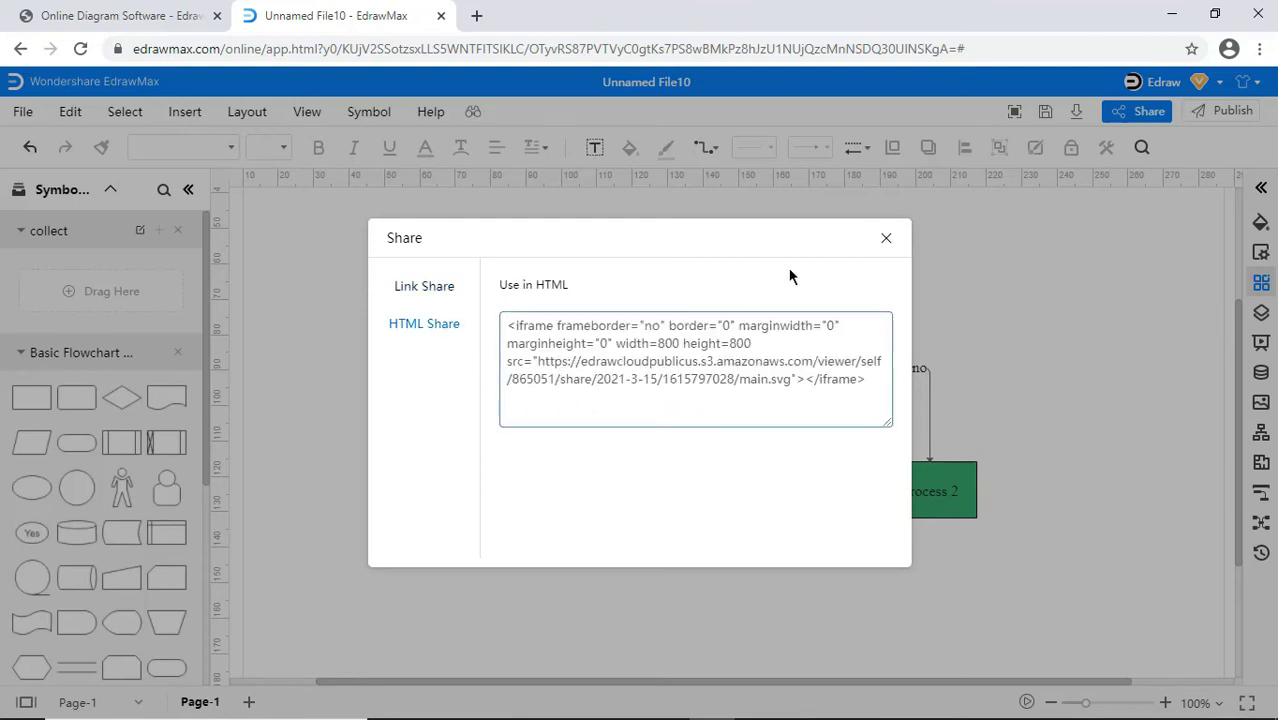
{"action": "left_click", "coordinate": [887, 240]}
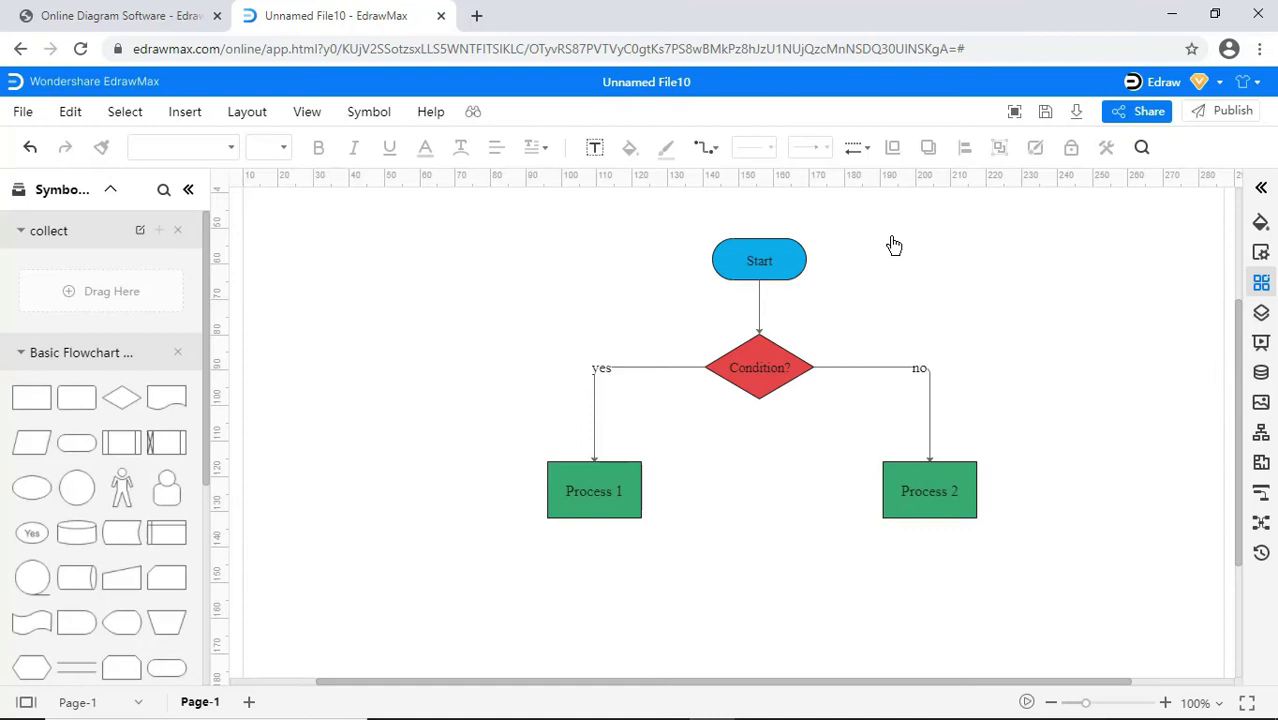
{"action": "left_click", "coordinate": [1219, 117]}
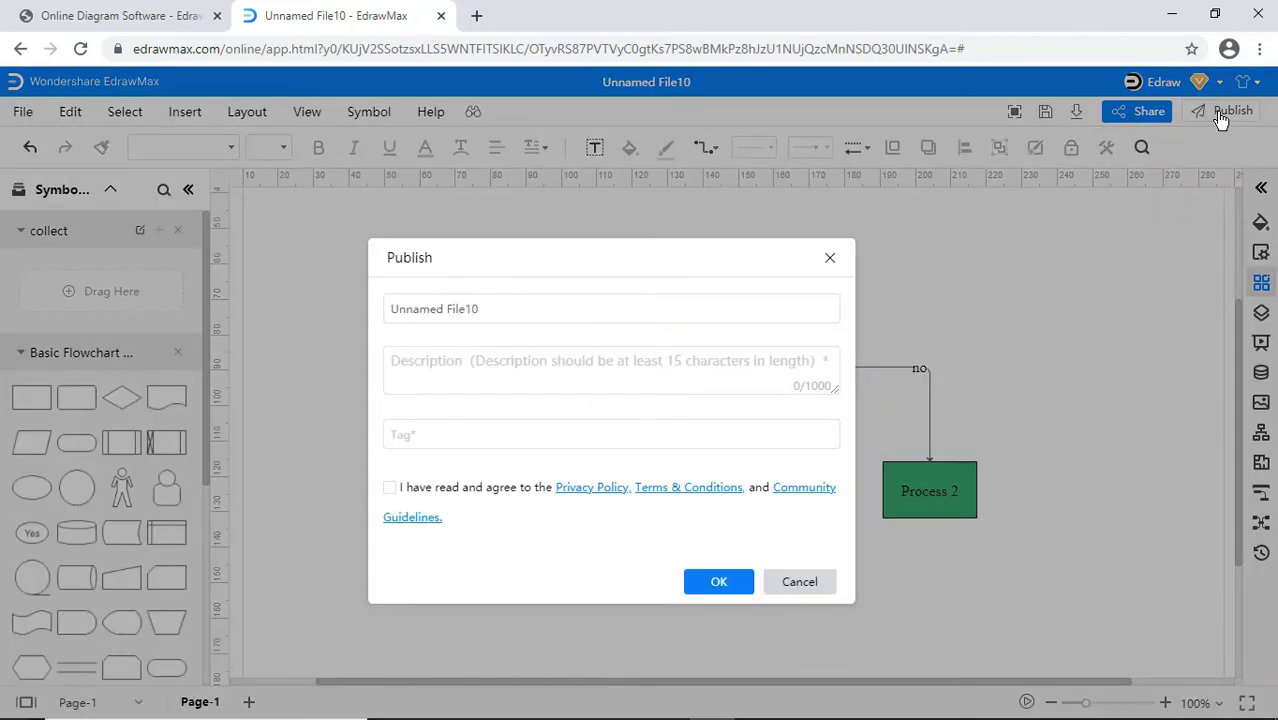
{"action": "left_click", "coordinate": [797, 366]}
{"action": "left_click", "coordinate": [778, 441]}
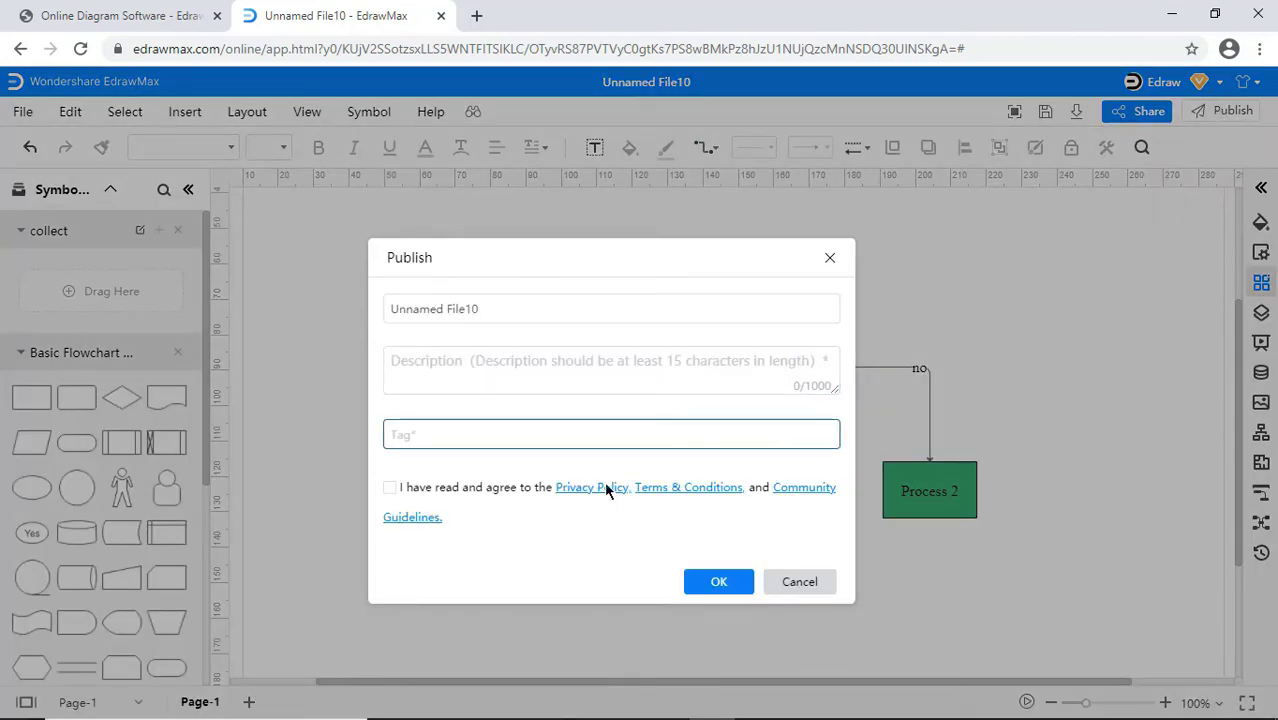
{"action": "left_click", "coordinate": [393, 500]}
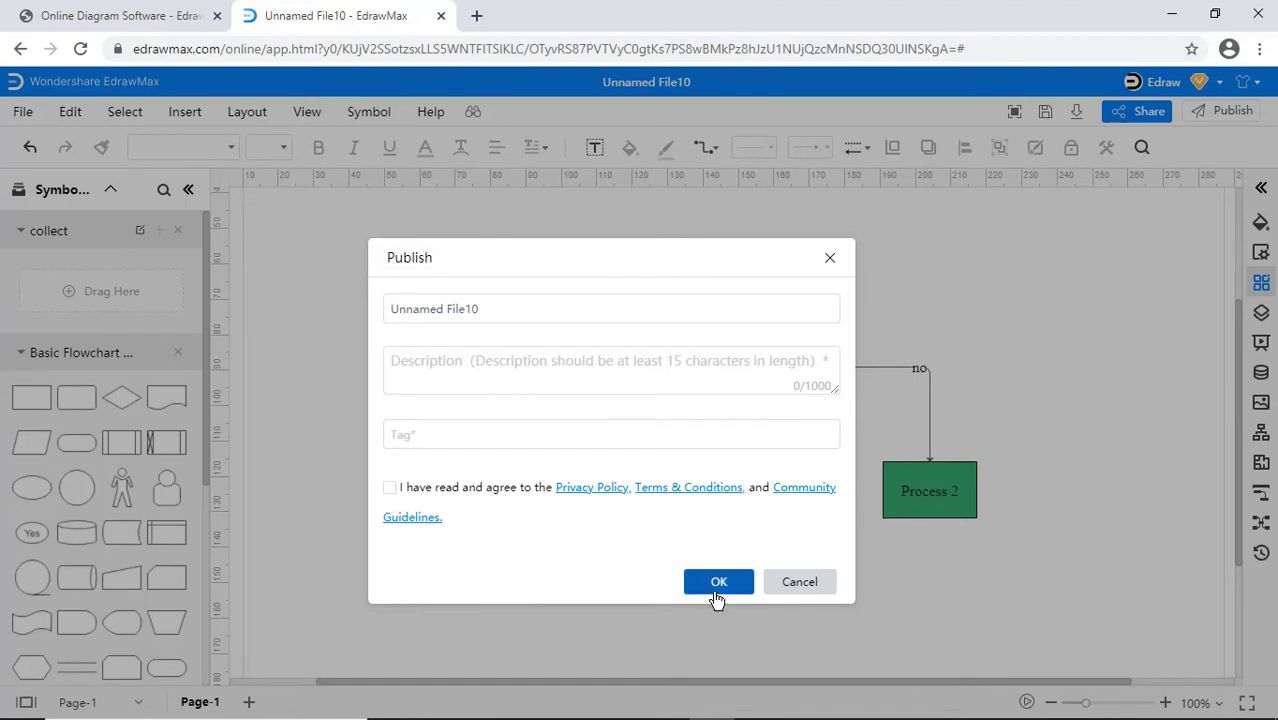
{"action": "left_click", "coordinate": [800, 582]}
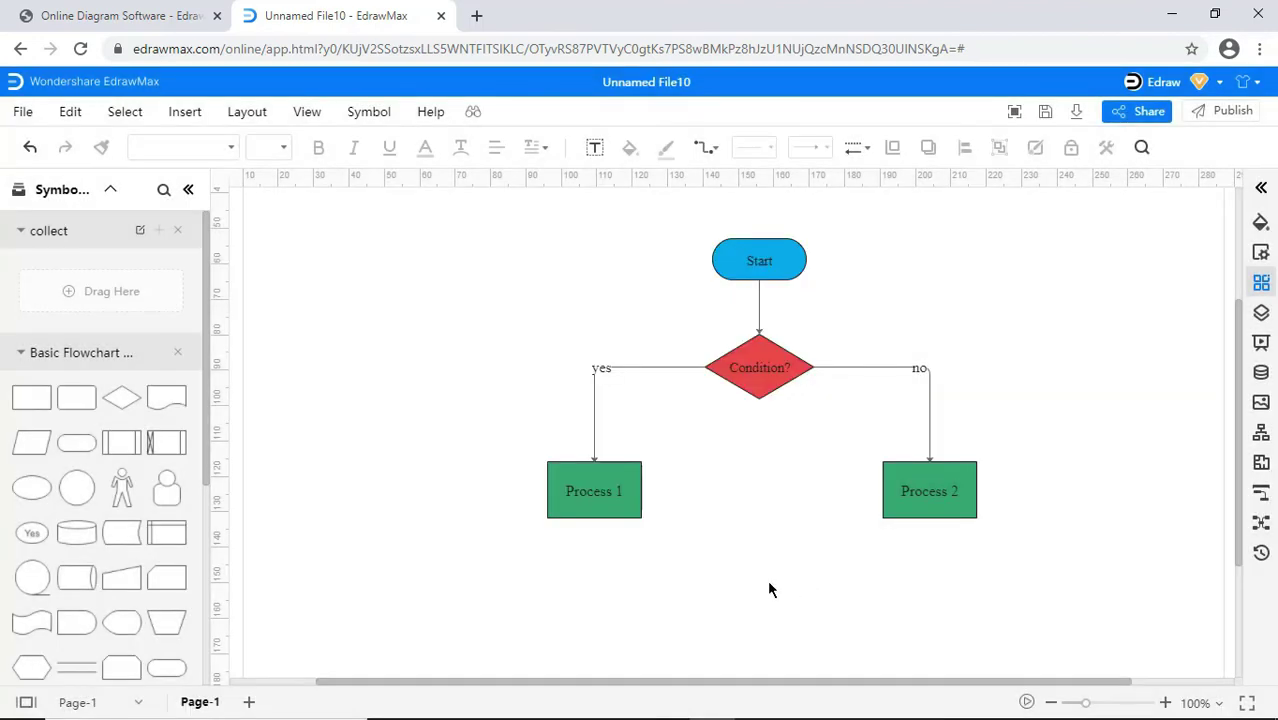
- Export the flowchart as Unnamed File10.pptx and open the downloaded PowerPoint file
{"action": "left_click", "coordinate": [24, 118]}
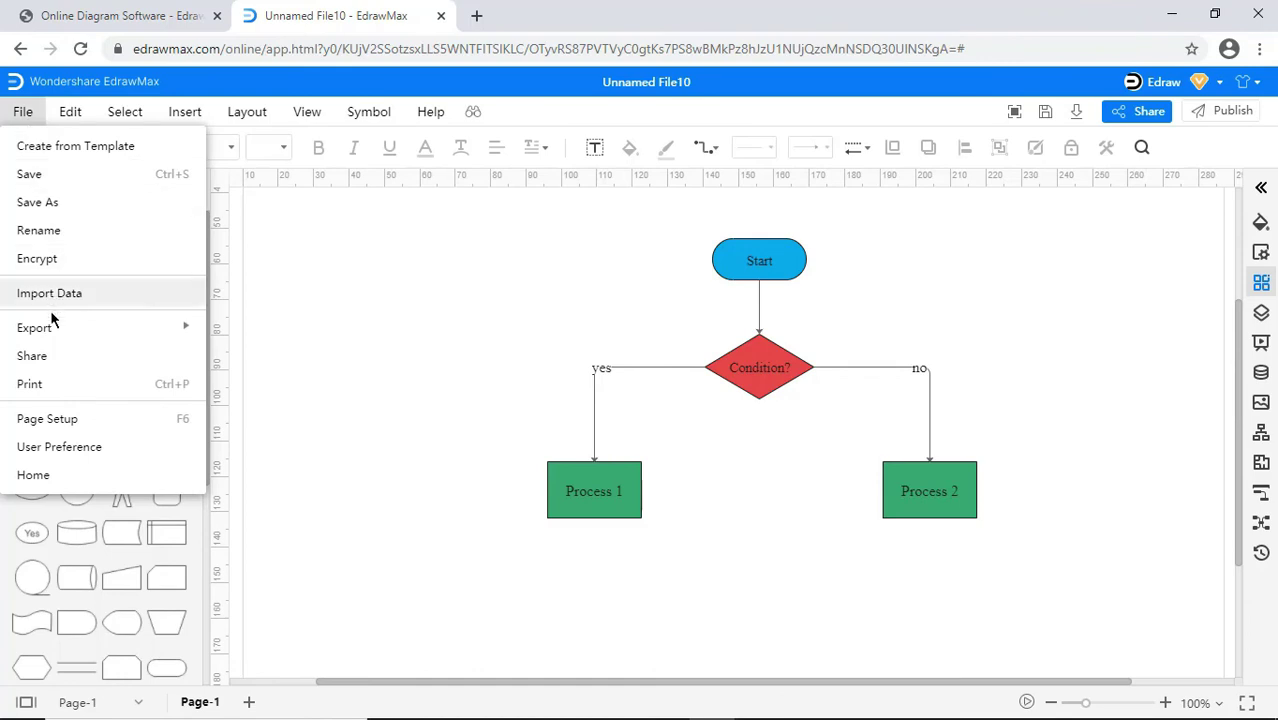
{"action": "mouse_move", "coordinate": [52, 328]}
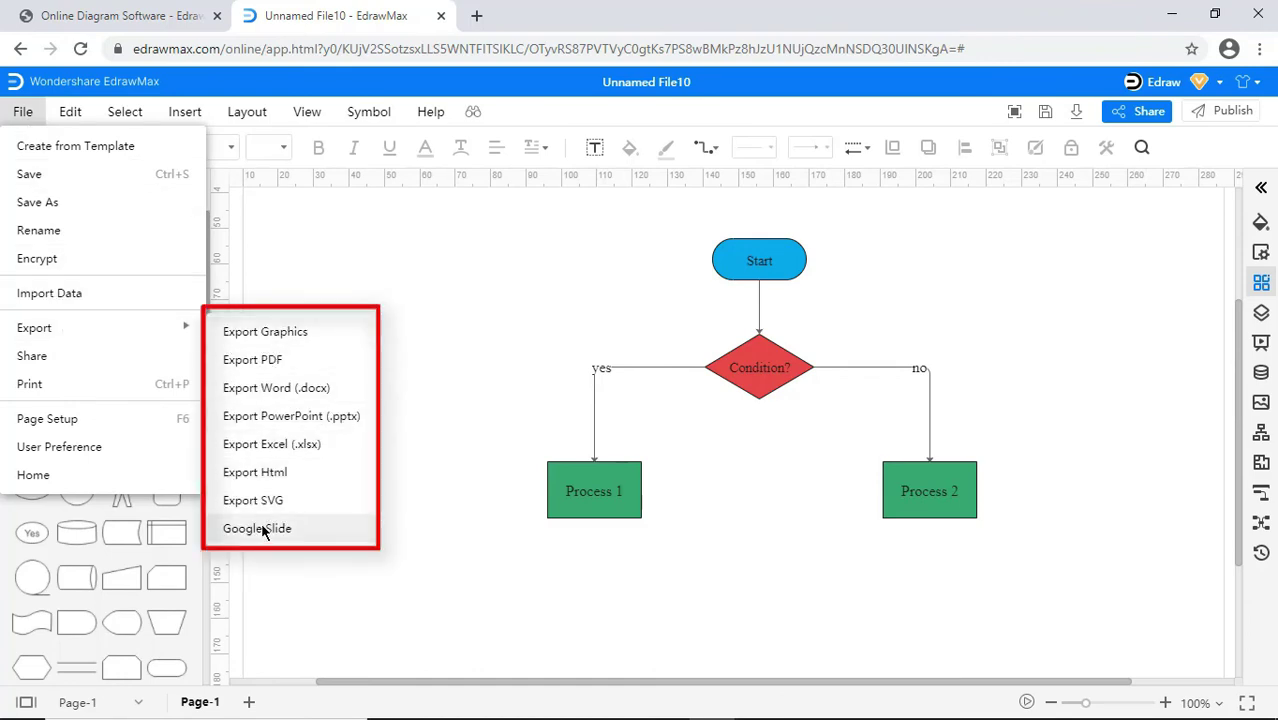
{"action": "left_click", "coordinate": [265, 426]}
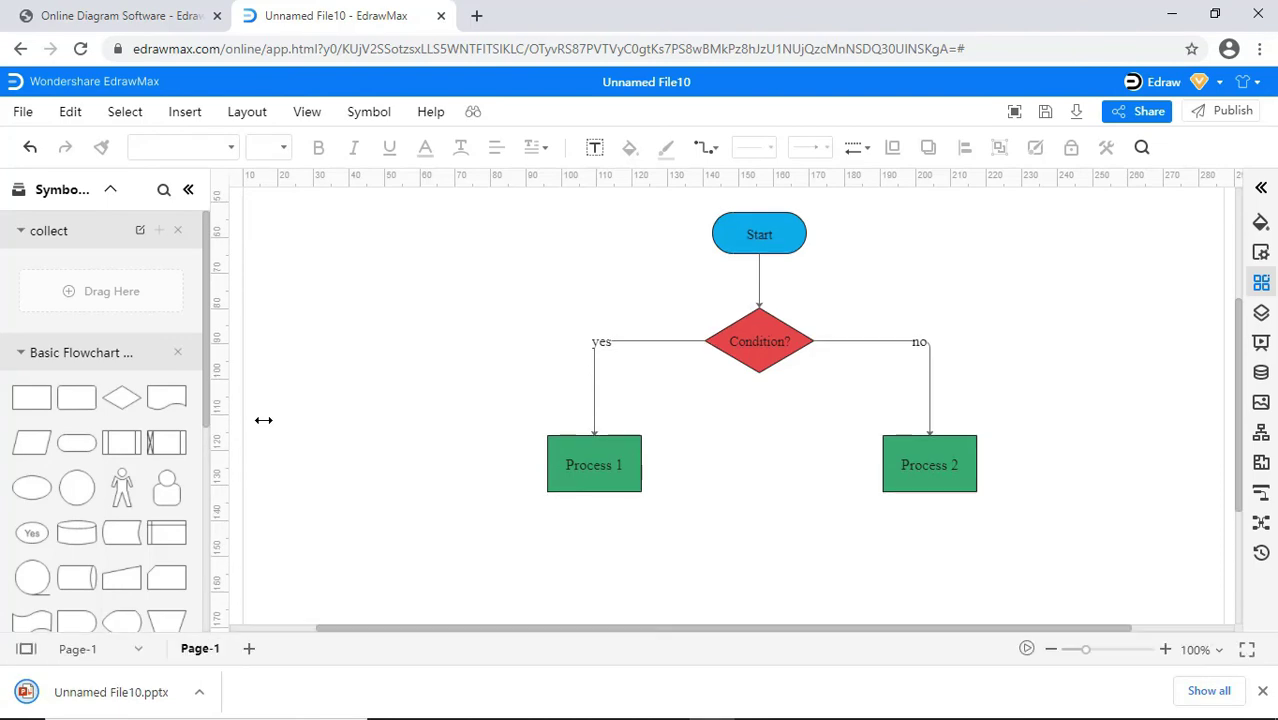
{"action": "left_click", "coordinate": [199, 691]}
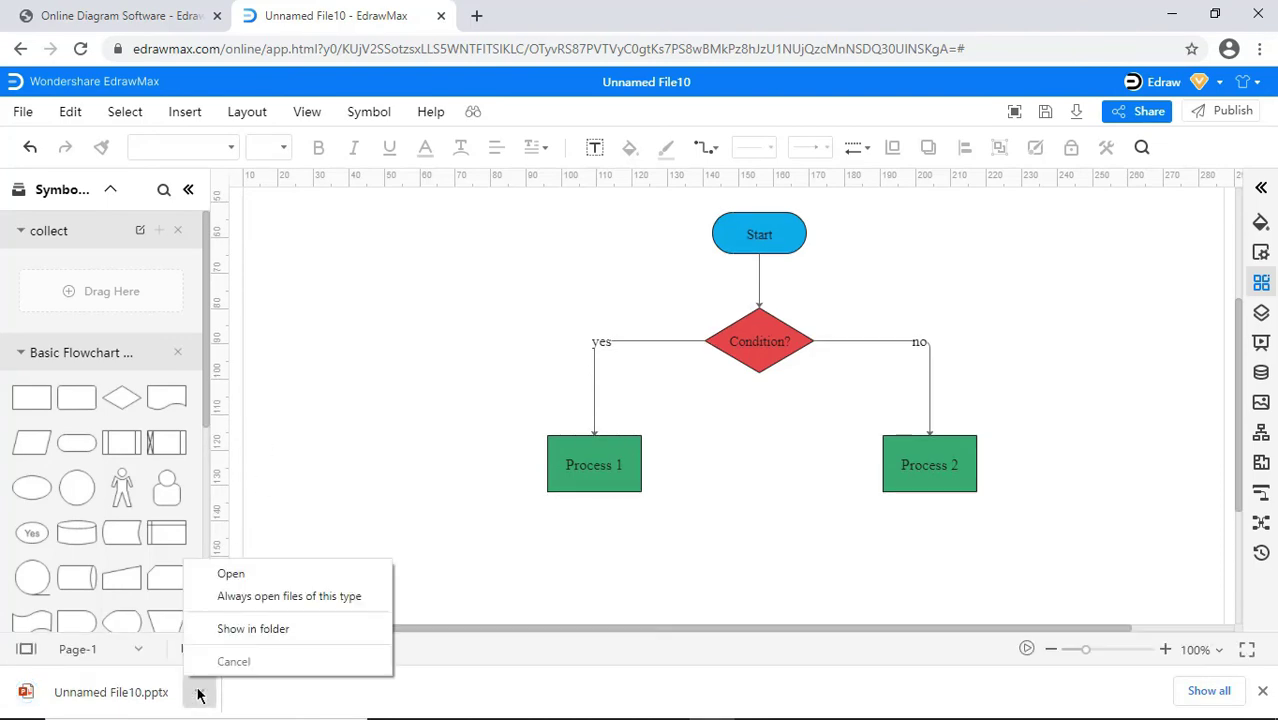
{"action": "left_click", "coordinate": [233, 574]}
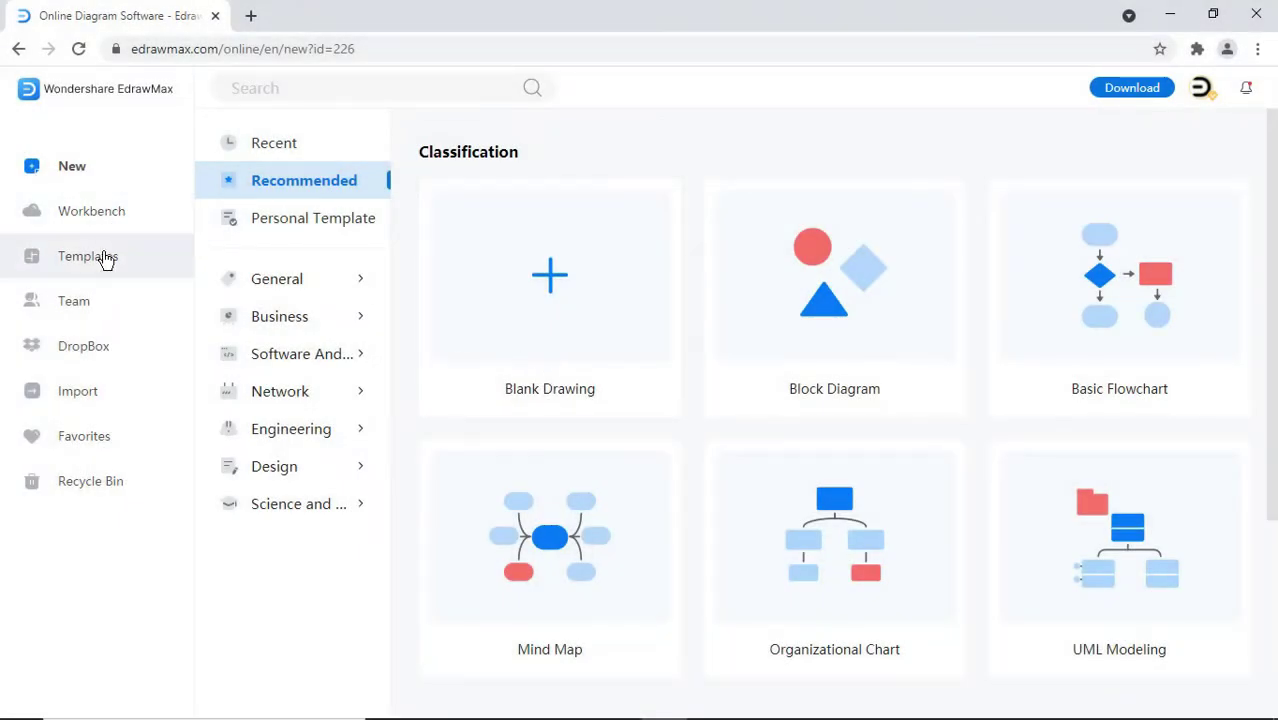
- Open the template gallery and sort it by Most Liked after trying Latest and Most Viewed
{"action": "left_click", "coordinate": [102, 257]}
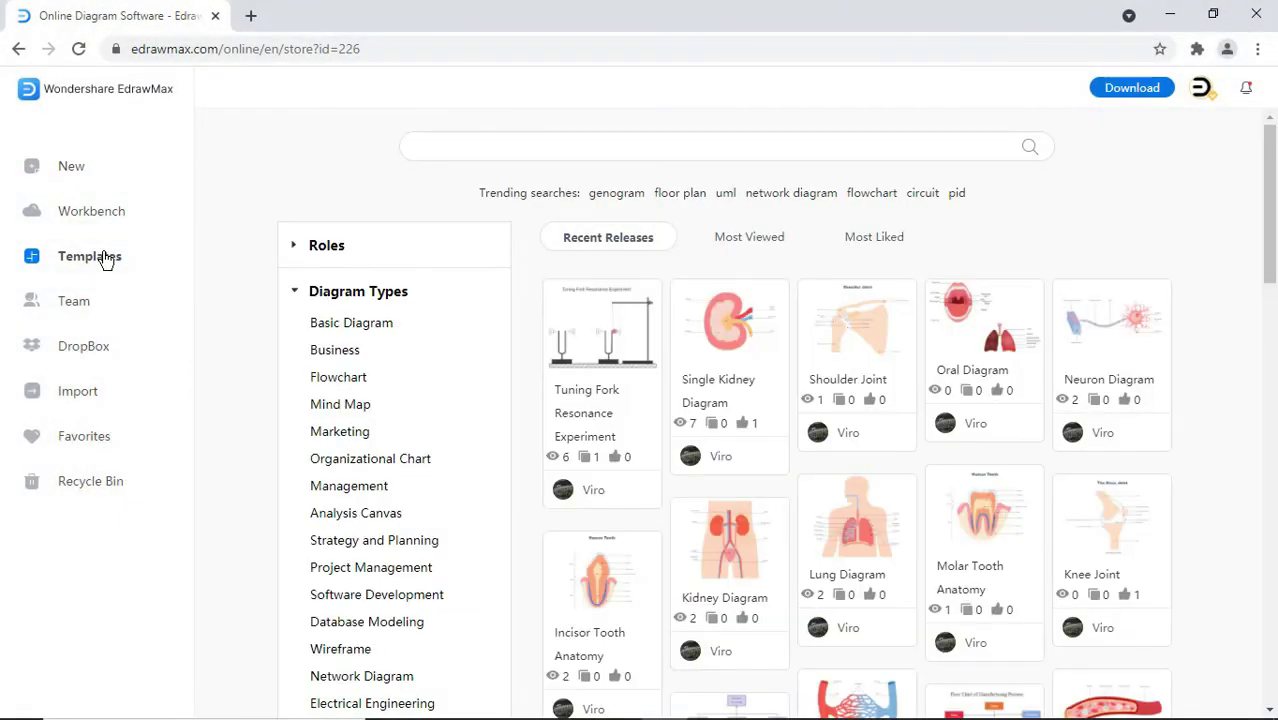
{"action": "mouse_move", "coordinate": [1266, 222]}
{"action": "left_mouse_down"}
{"action": "mouse_move", "coordinate": [1272, 673]}
{"action": "mouse_move", "coordinate": [1270, 290]}
{"action": "mouse_move", "coordinate": [1256, 211]}
{"action": "left_mouse_up"}
{"action": "left_click", "coordinate": [628, 142]}
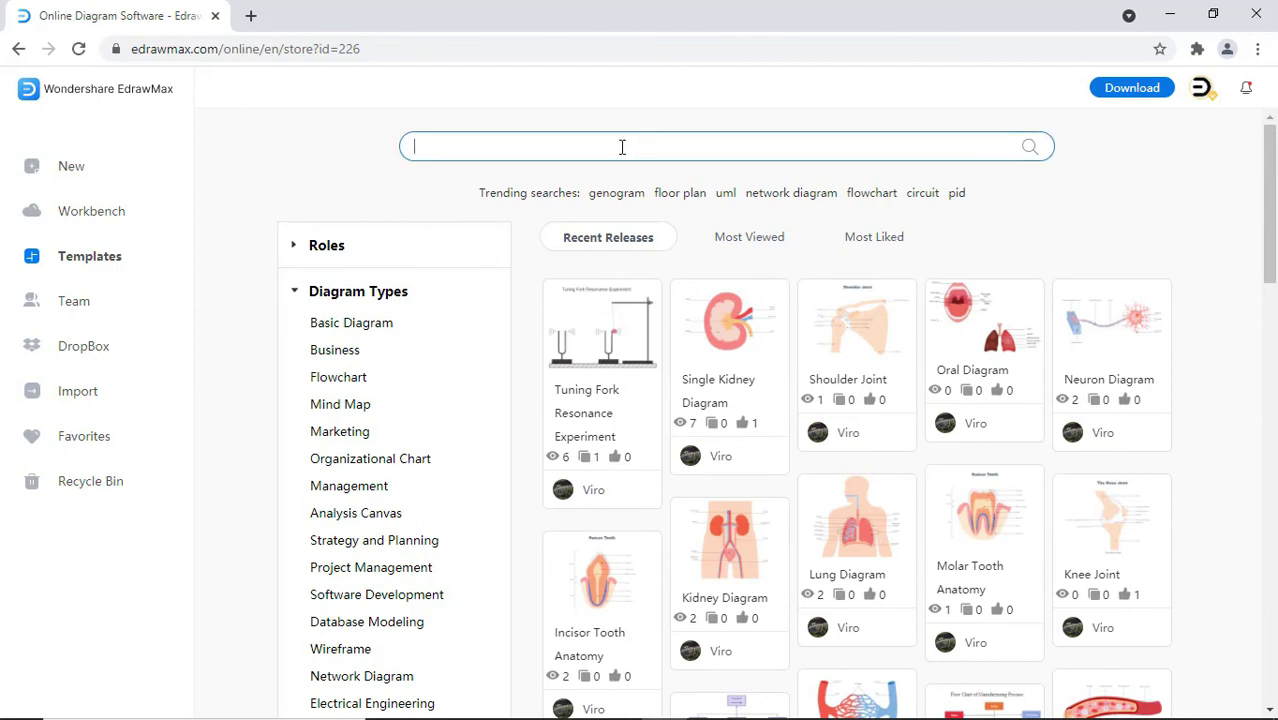
{"action": "left_click", "coordinate": [633, 250]}
{"action": "left_click", "coordinate": [748, 242]}
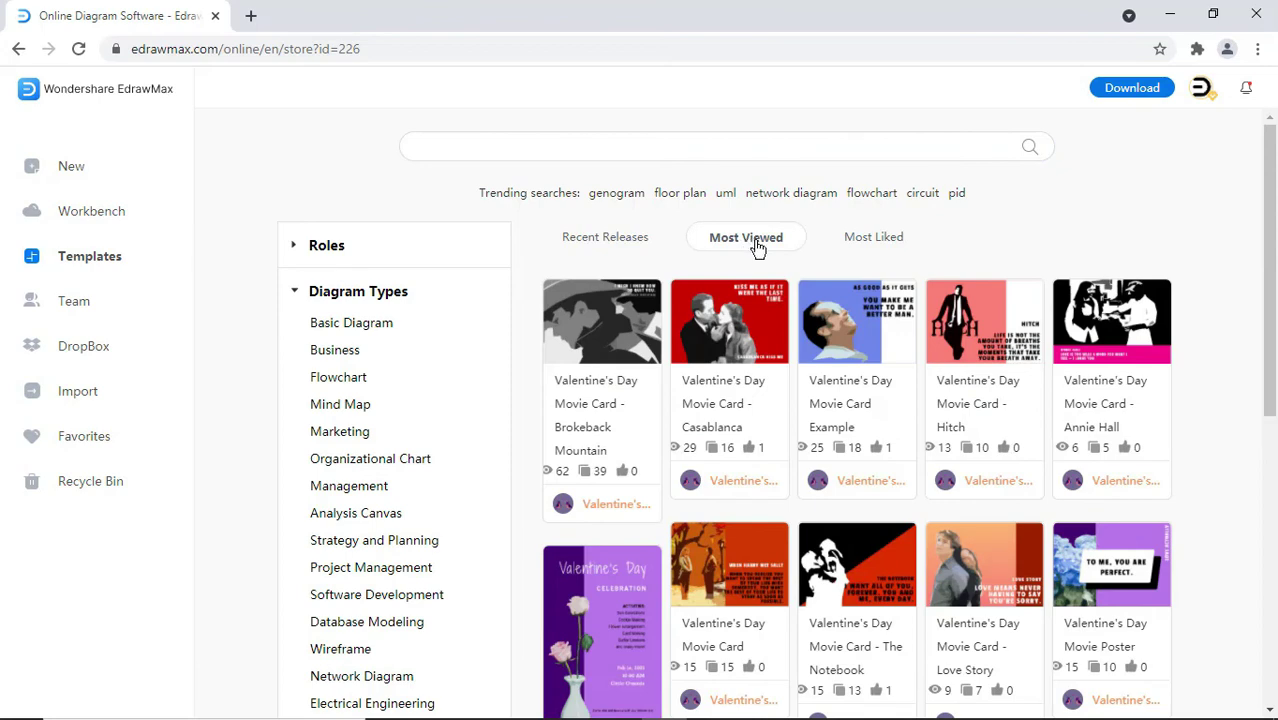
{"action": "left_click", "coordinate": [862, 248]}
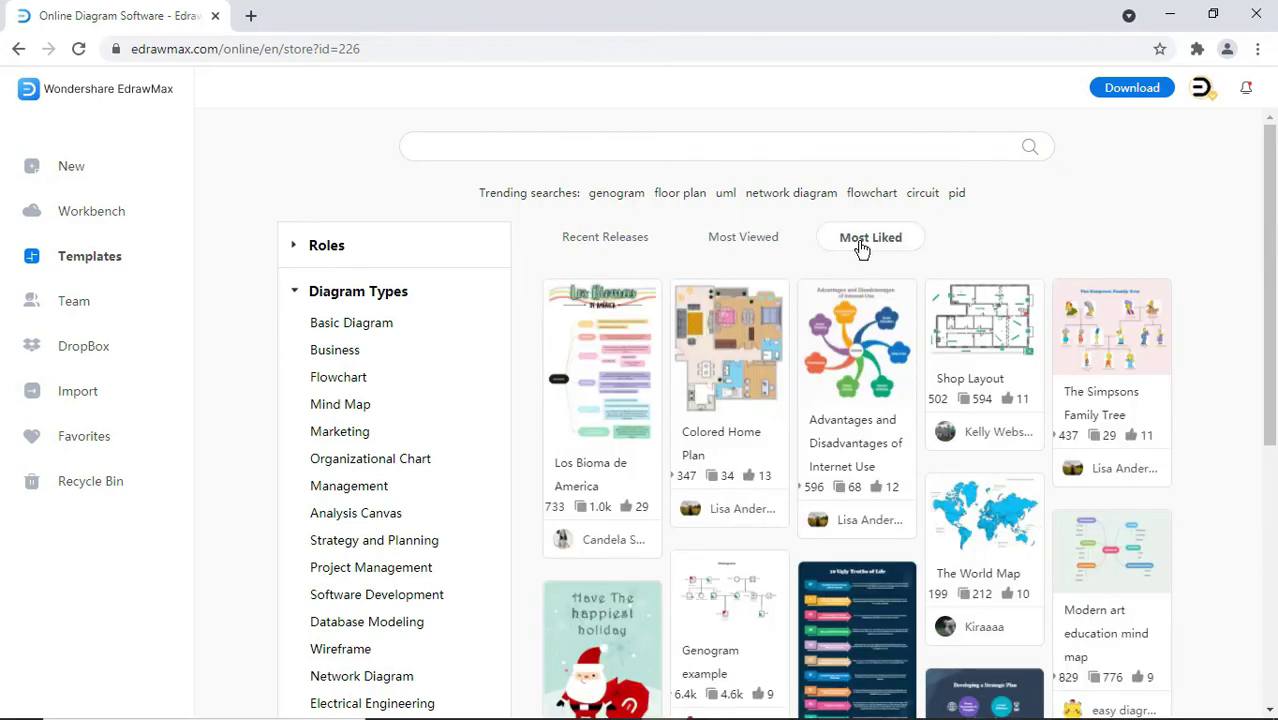
- Filter the gallery to Basic Diagram templates under Diagram Types
{"action": "left_click", "coordinate": [290, 250]}
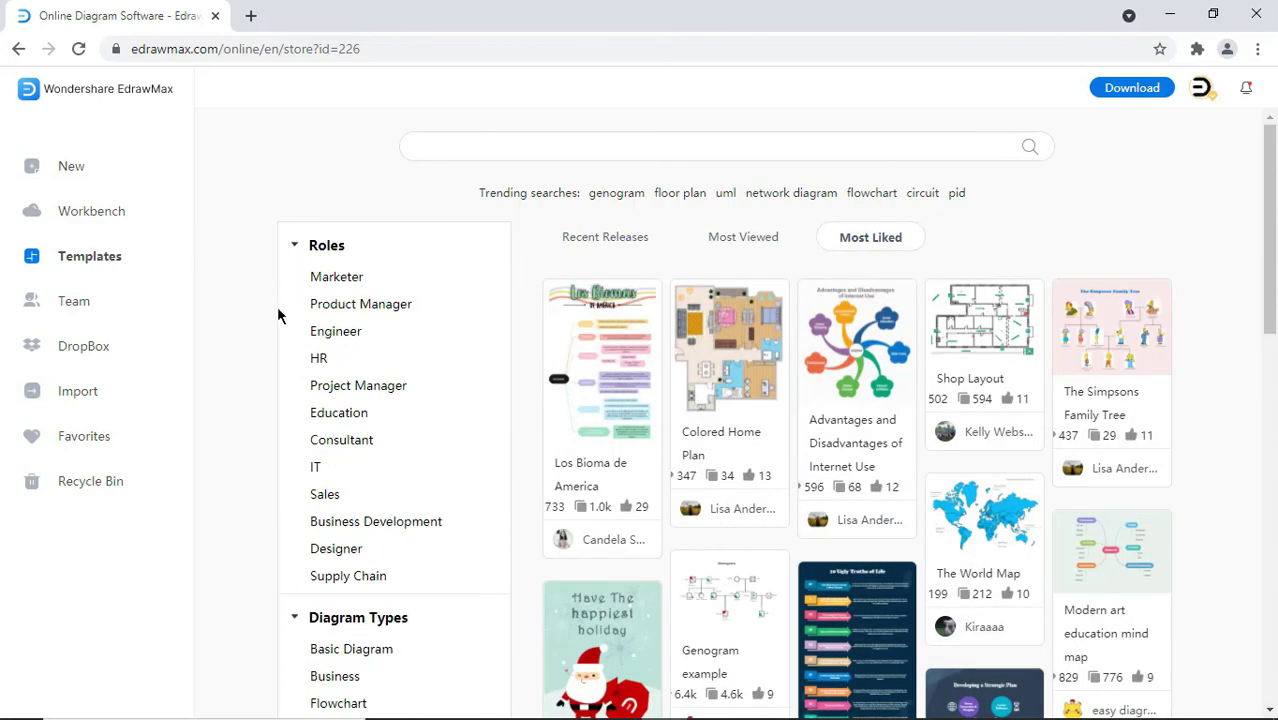
{"action": "left_click", "coordinate": [295, 250]}
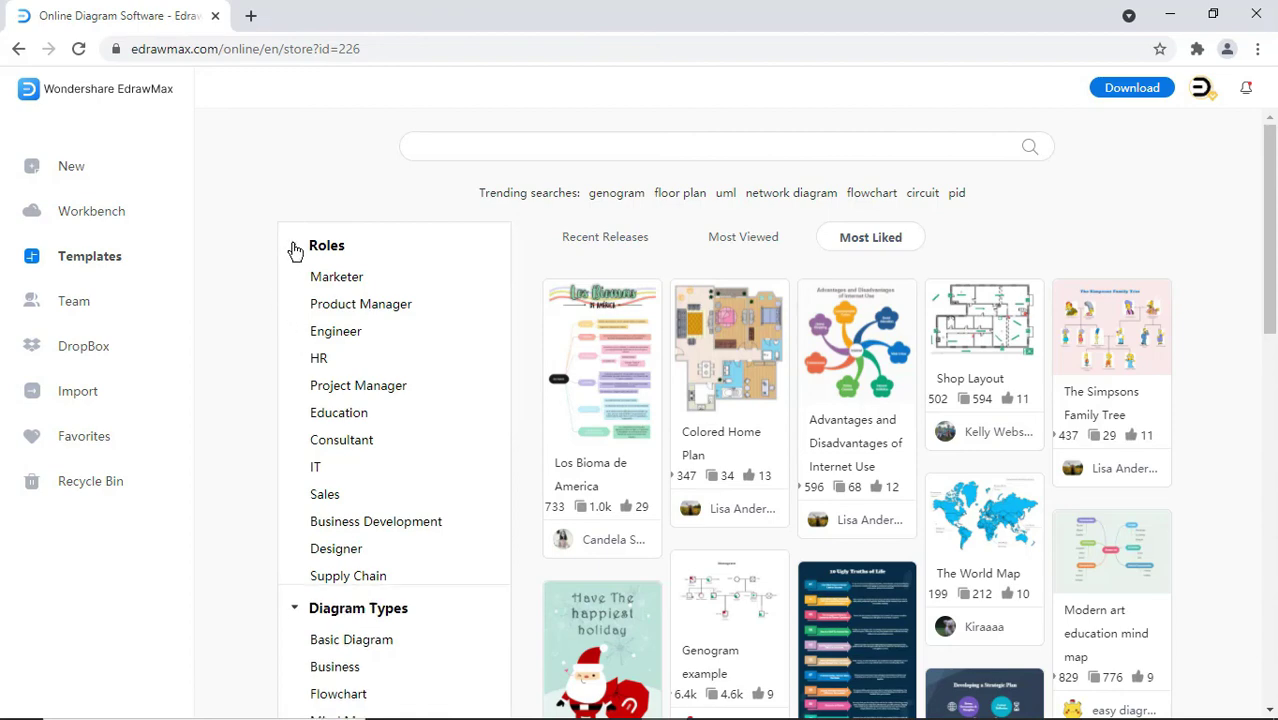
{"action": "left_click", "coordinate": [345, 324]}
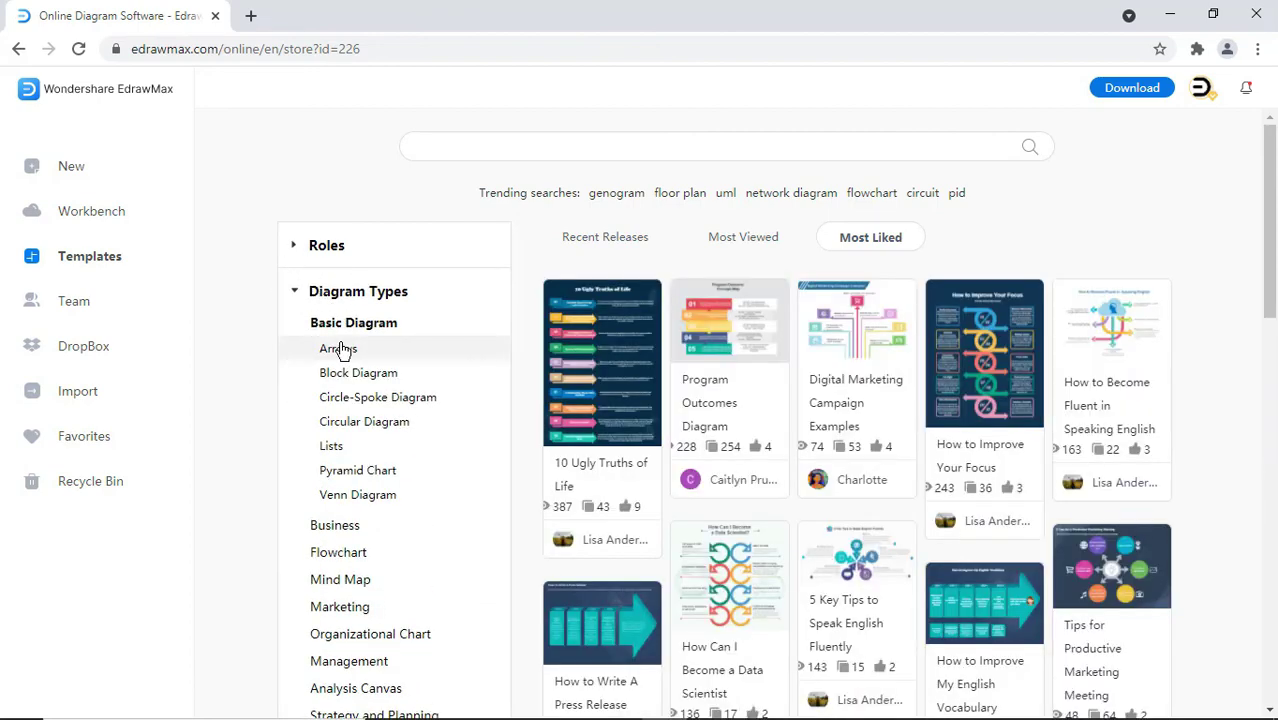
- From the author's profile, open the Central Air Conditioning System Structure Diagram and clone it
{"action": "scroll", "coordinate": [1199, 313], "scroll_direction": "down", "scroll_amount": 6}
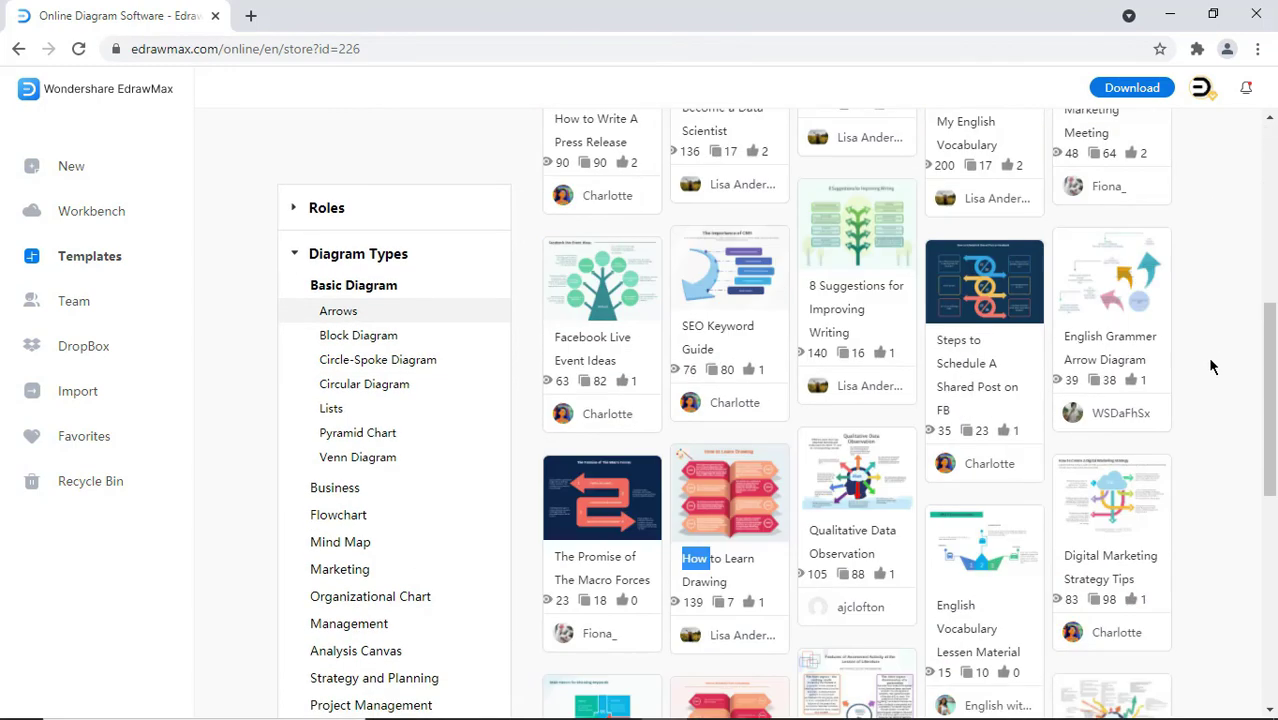
{"action": "scroll", "coordinate": [1210, 367], "scroll_direction": "down", "scroll_amount": 3}
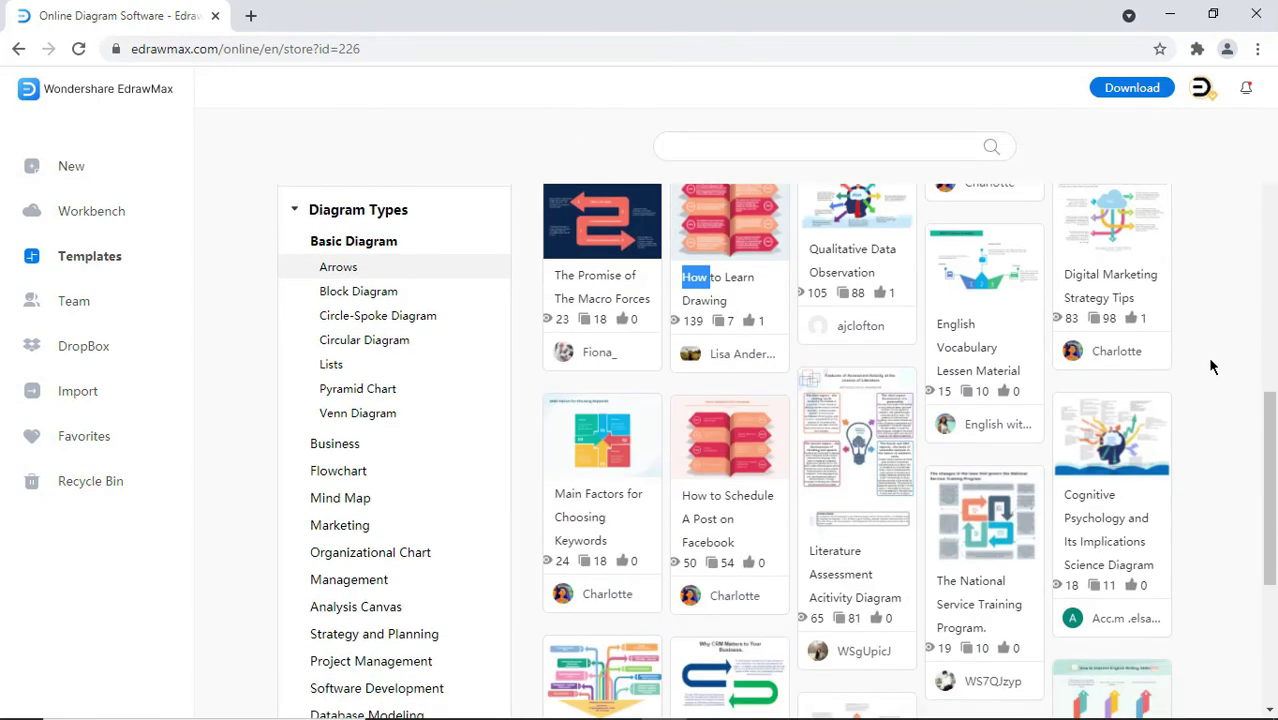
{"action": "left_click", "coordinate": [727, 599]}
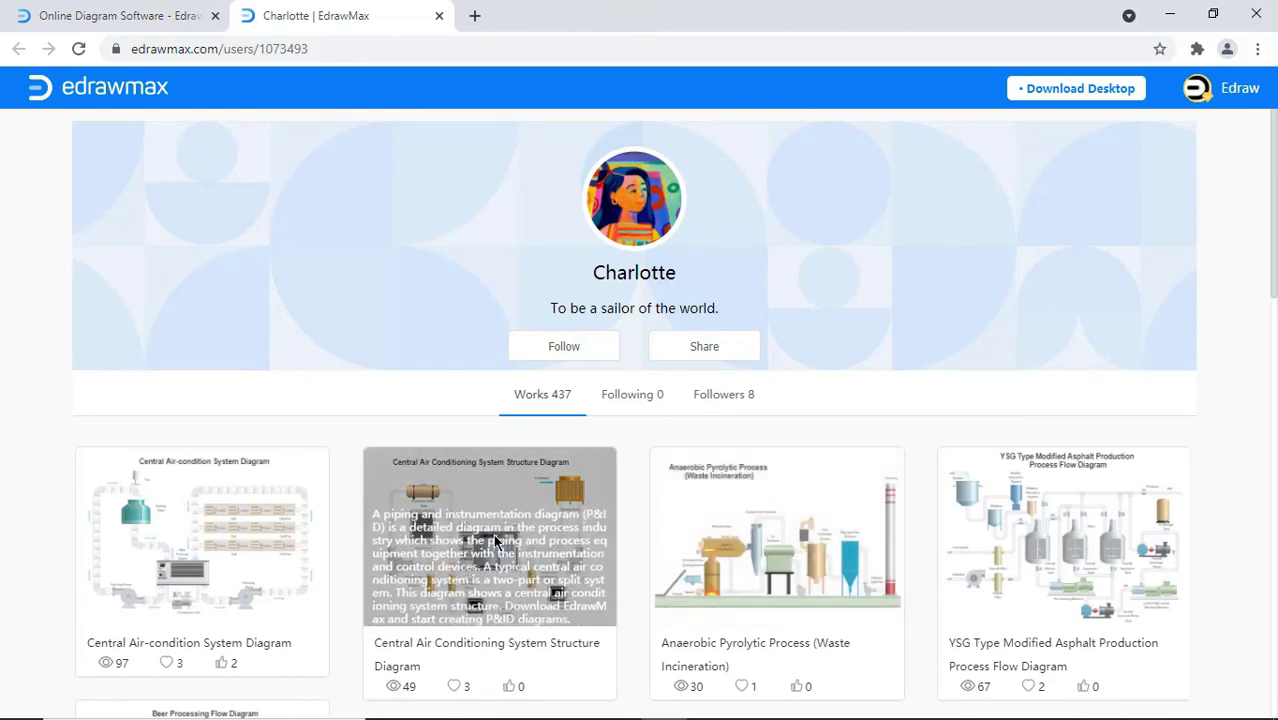
{"action": "left_click", "coordinate": [493, 538]}
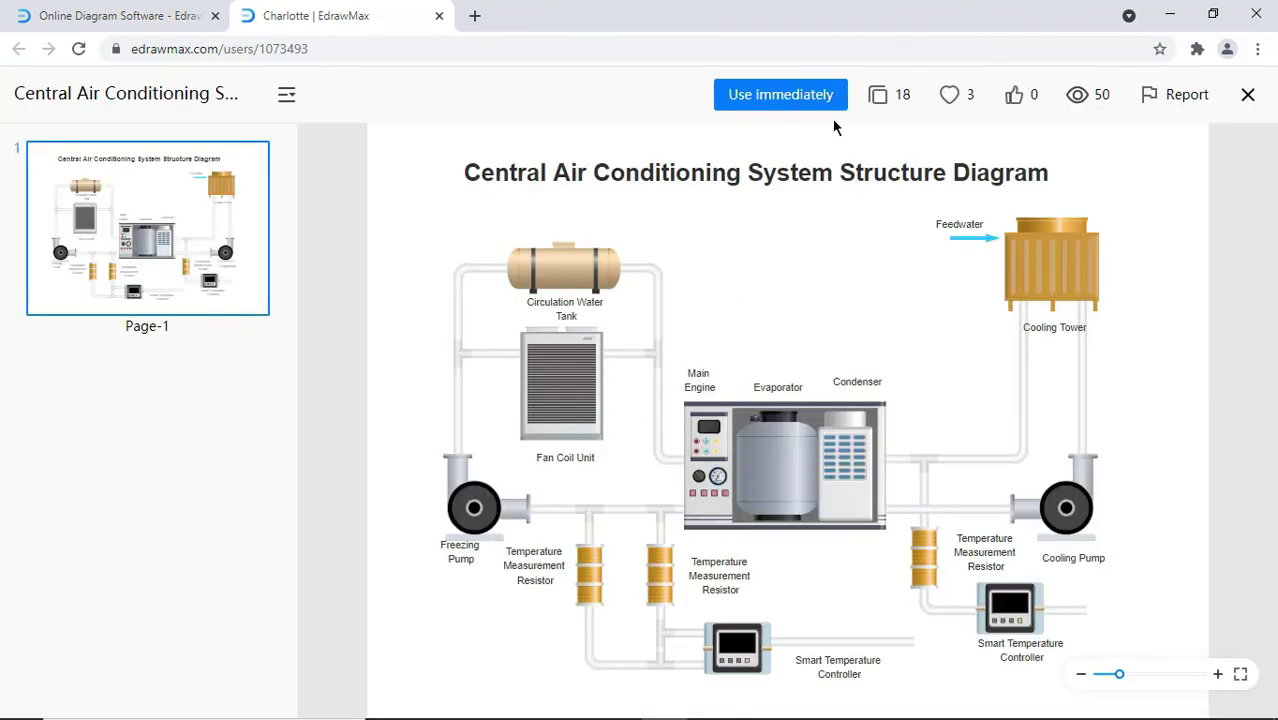
{"action": "left_click", "coordinate": [780, 100]}
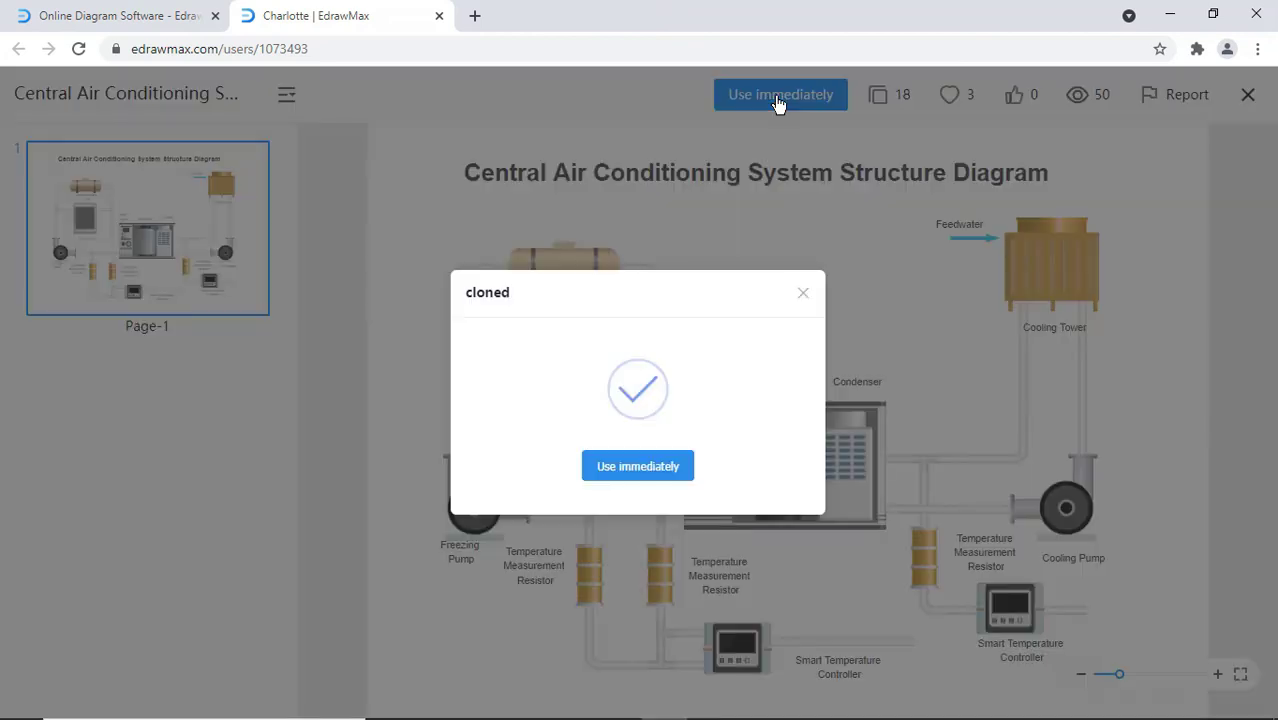
{"action": "left_click", "coordinate": [629, 464]}
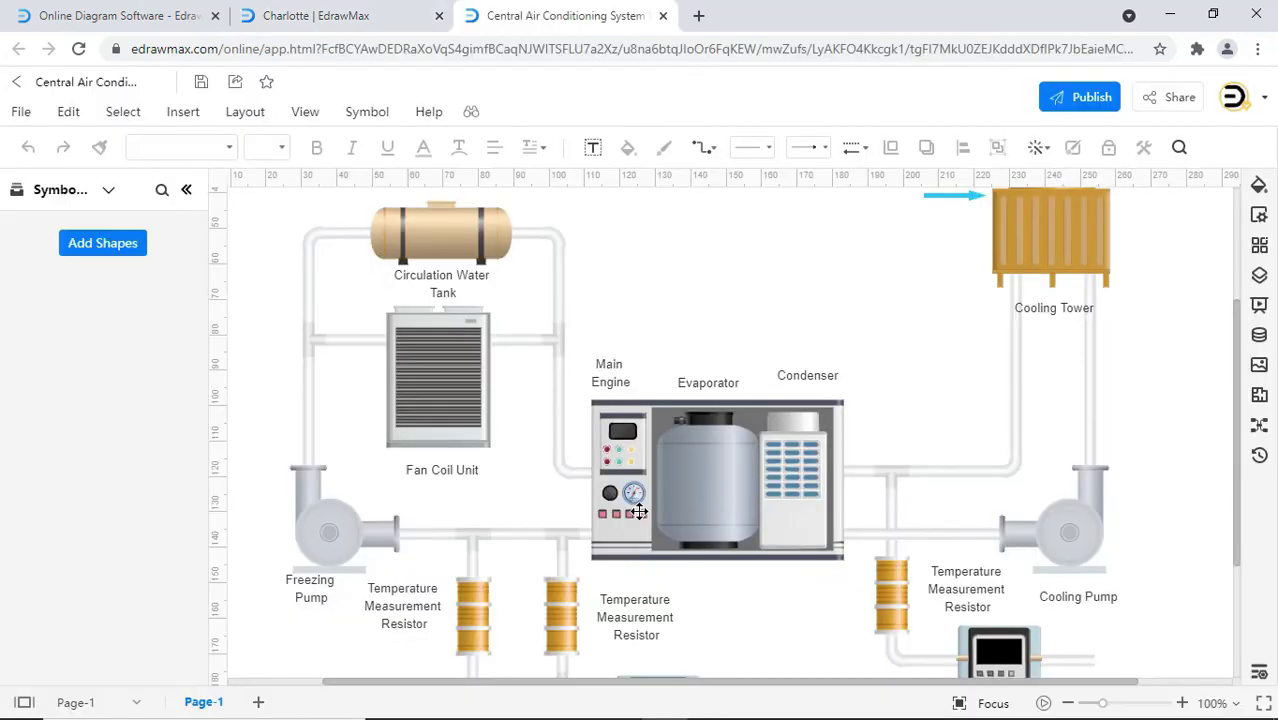
{"action": "left_click", "coordinate": [1258, 705]}
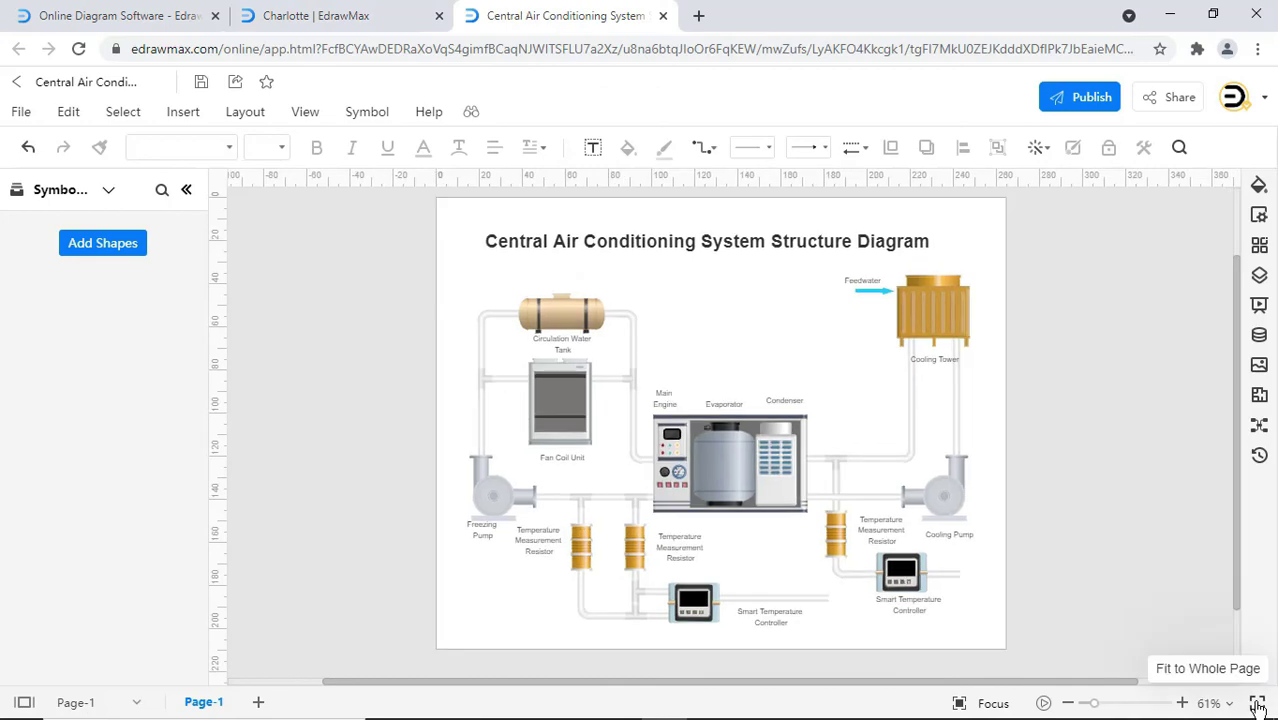
{"action": "left_click", "coordinate": [940, 328]}
{"action": "left_click", "coordinate": [758, 455]}
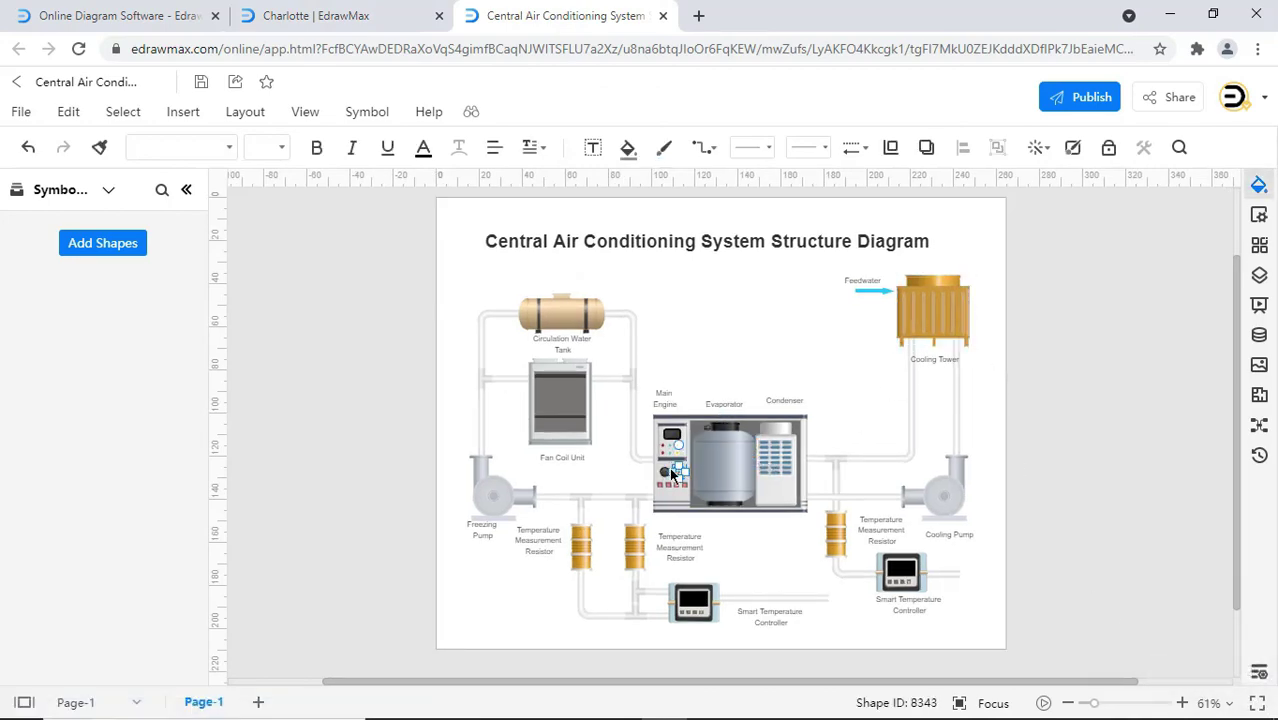
{"action": "left_click", "coordinate": [672, 474]}
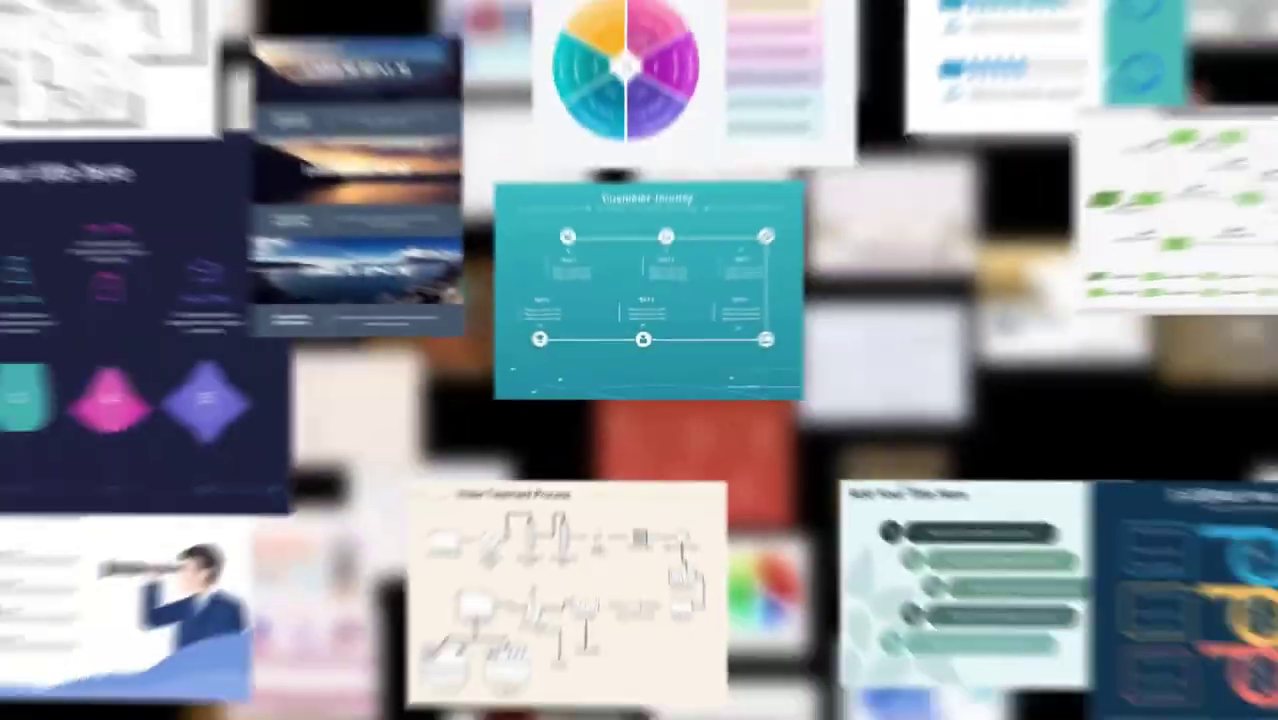